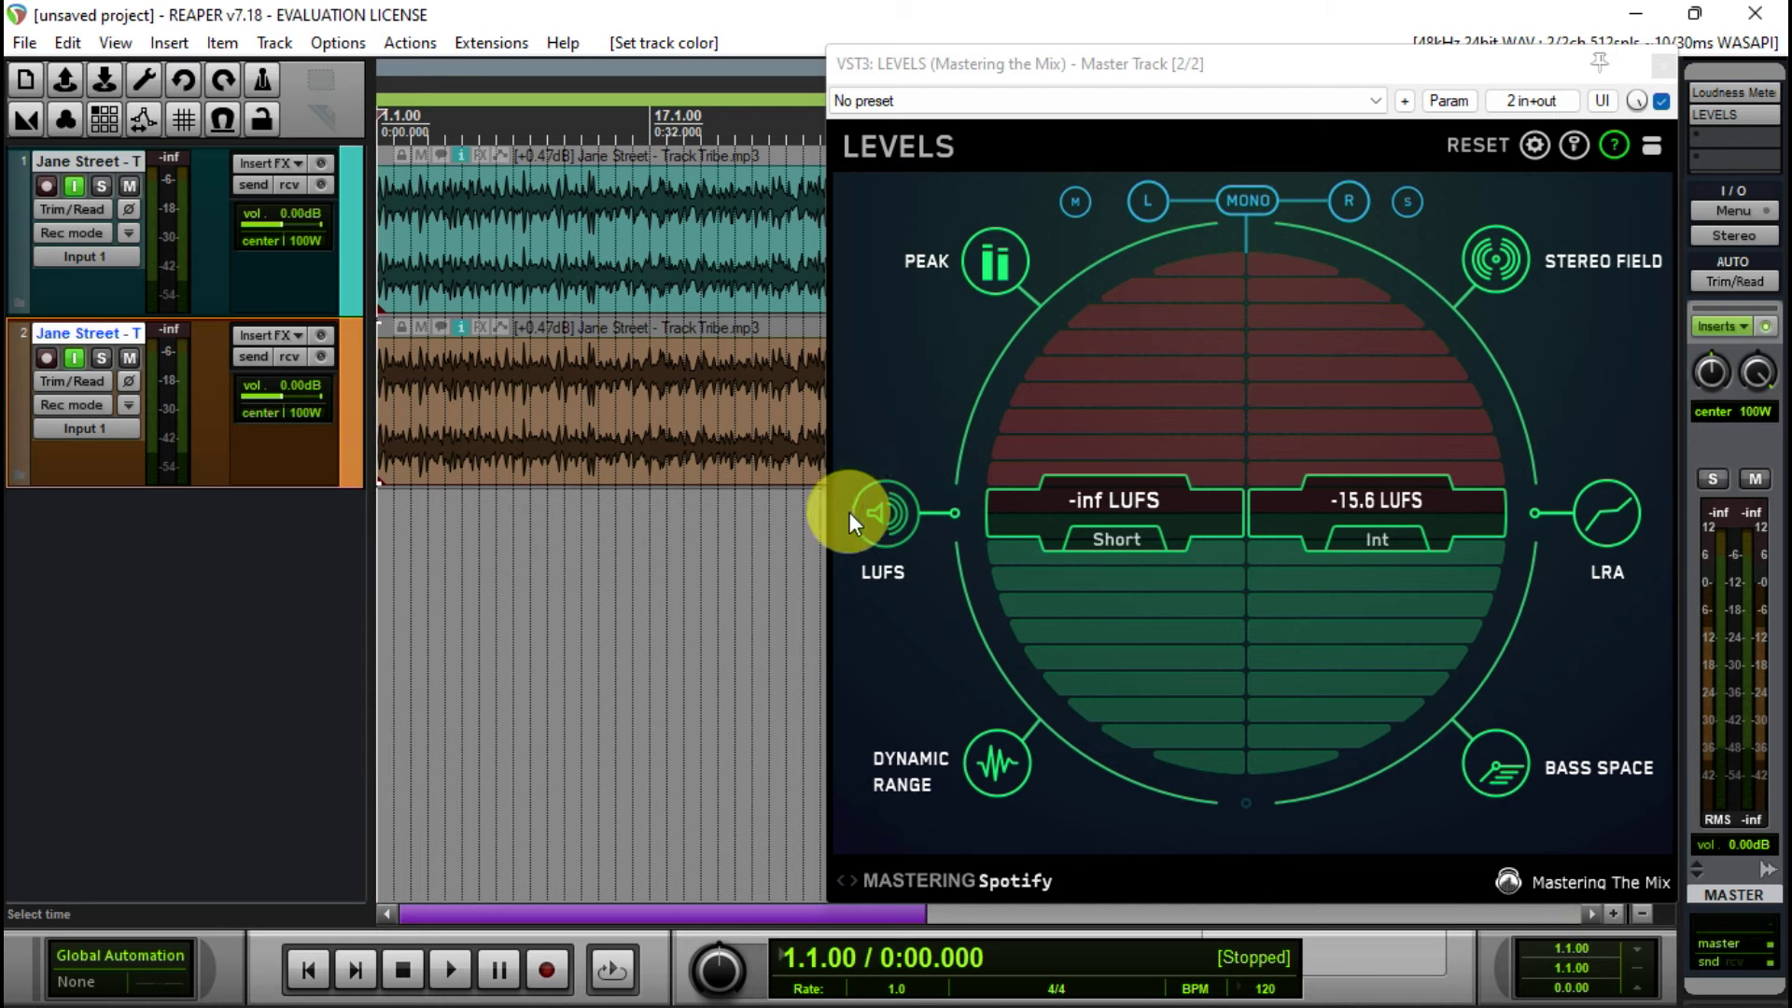
Choose the Spotify mastering preset in the LEVELS meter on the master track.
left_click(1020, 879)
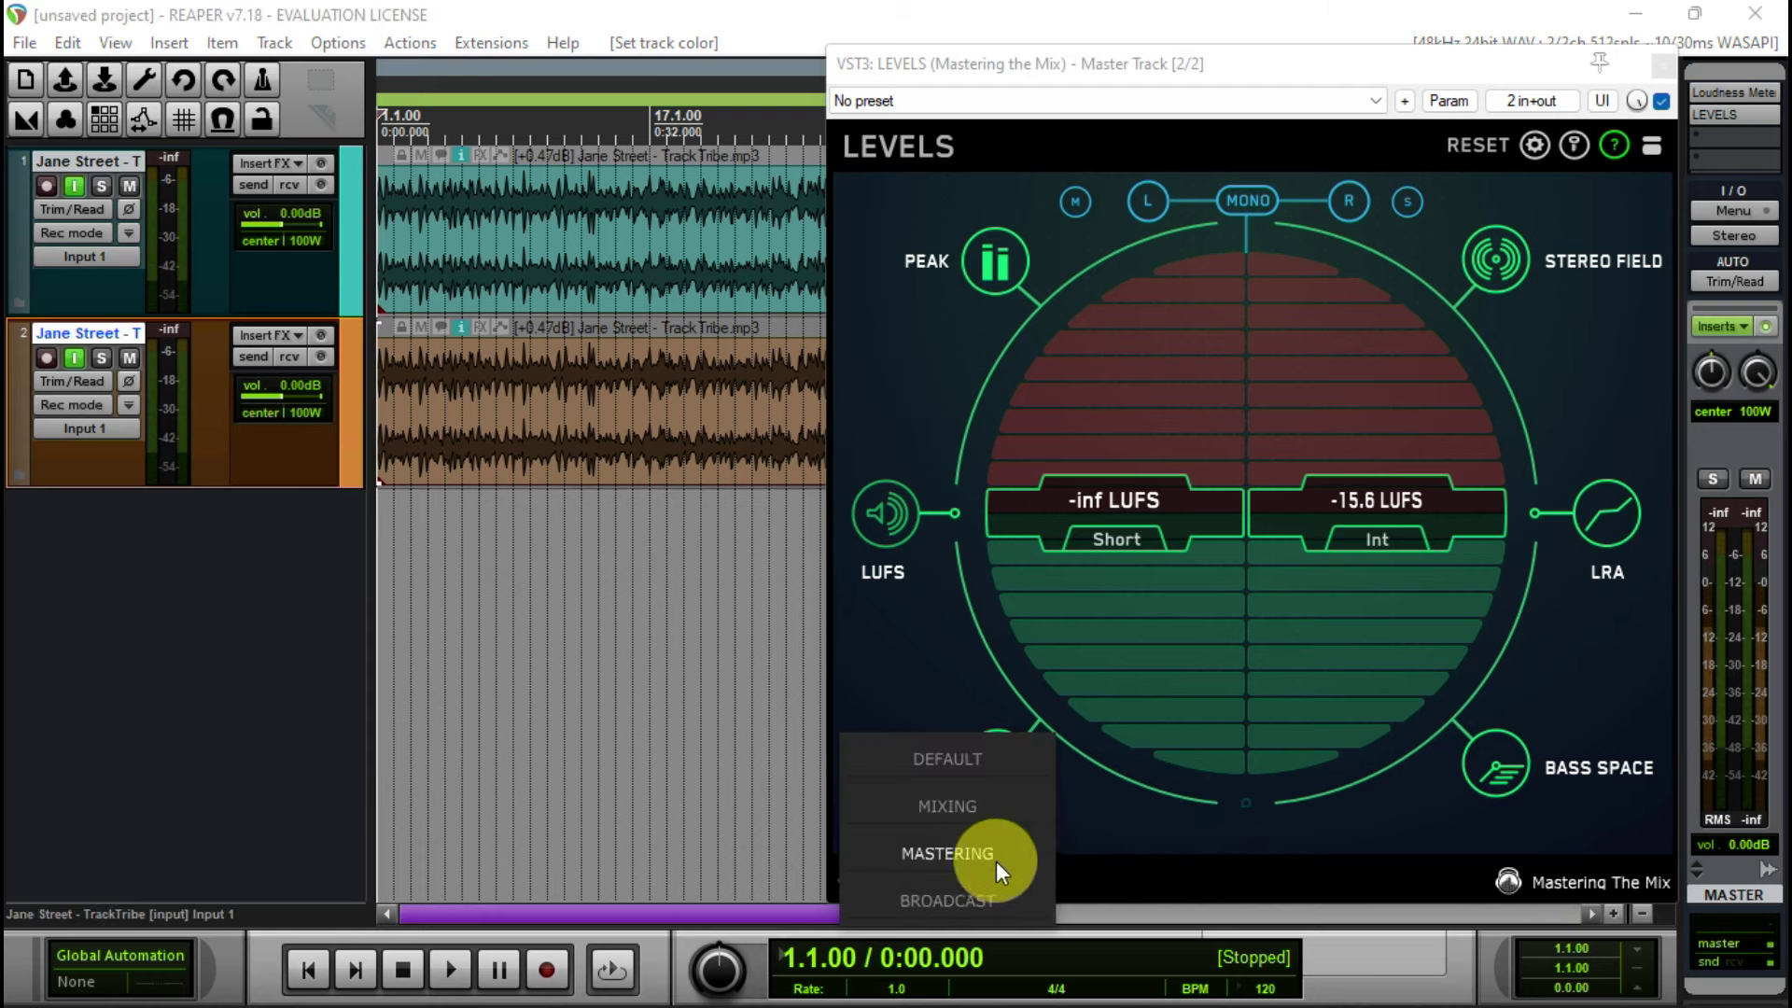
mouse_move(990, 861)
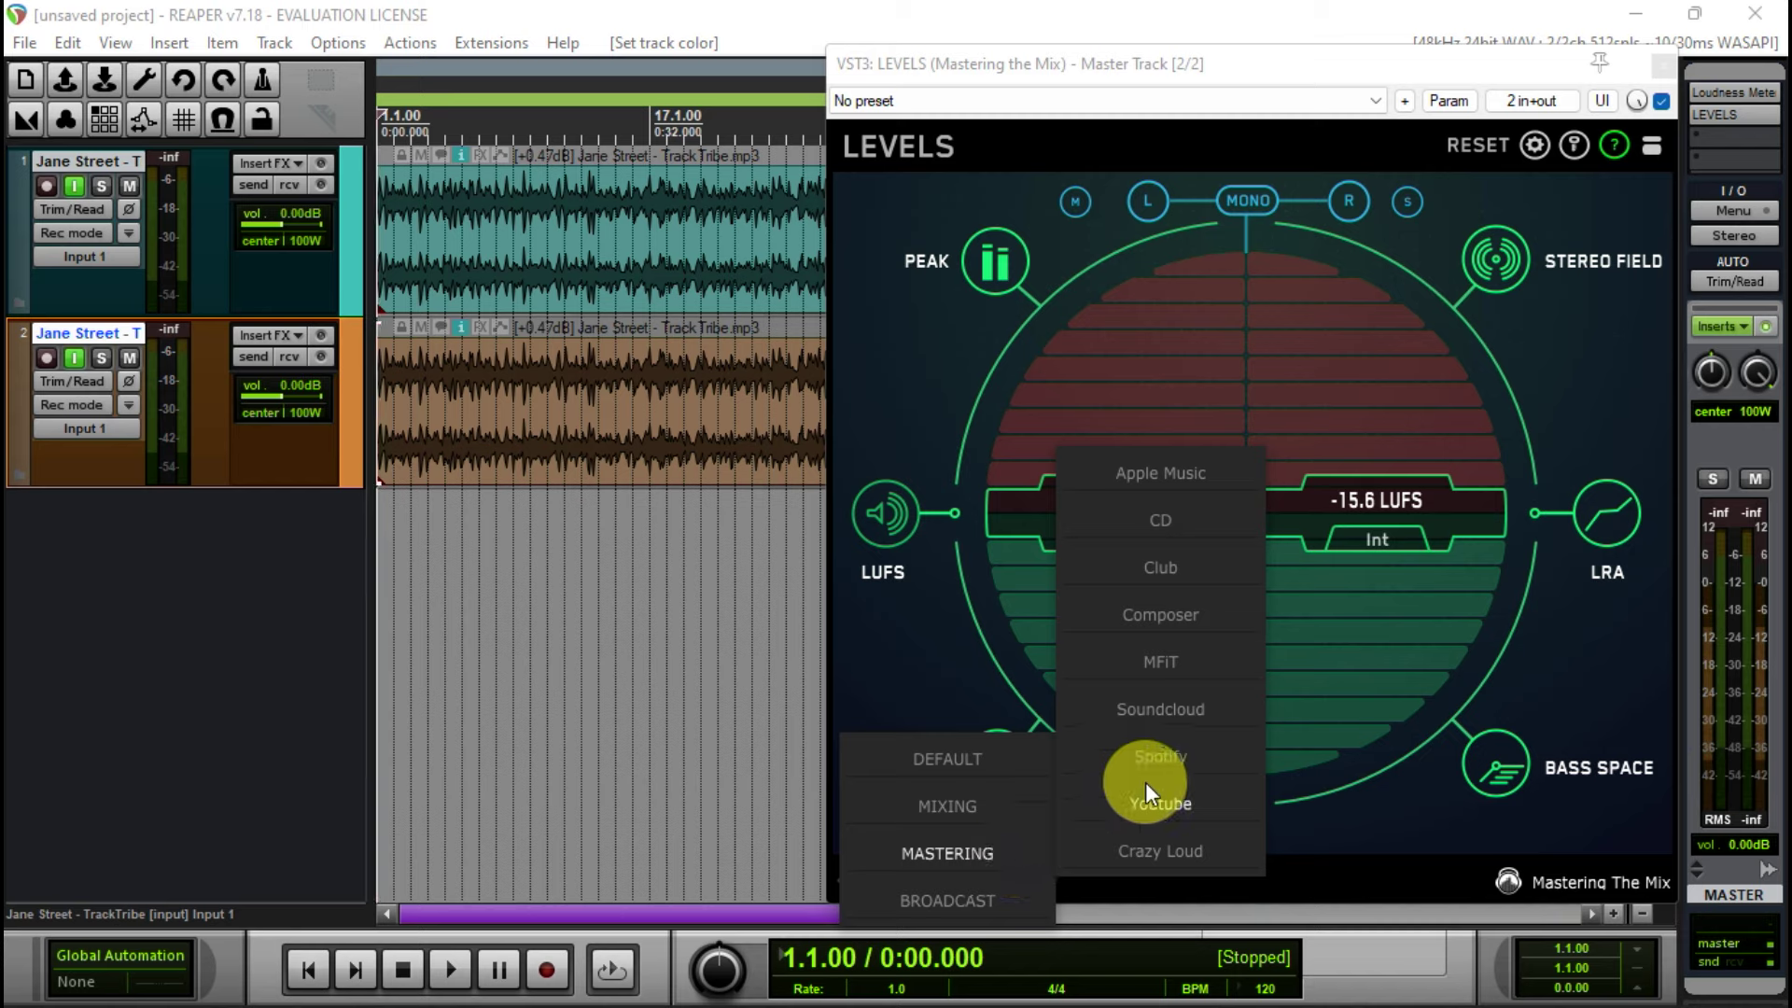
left_click(1167, 762)
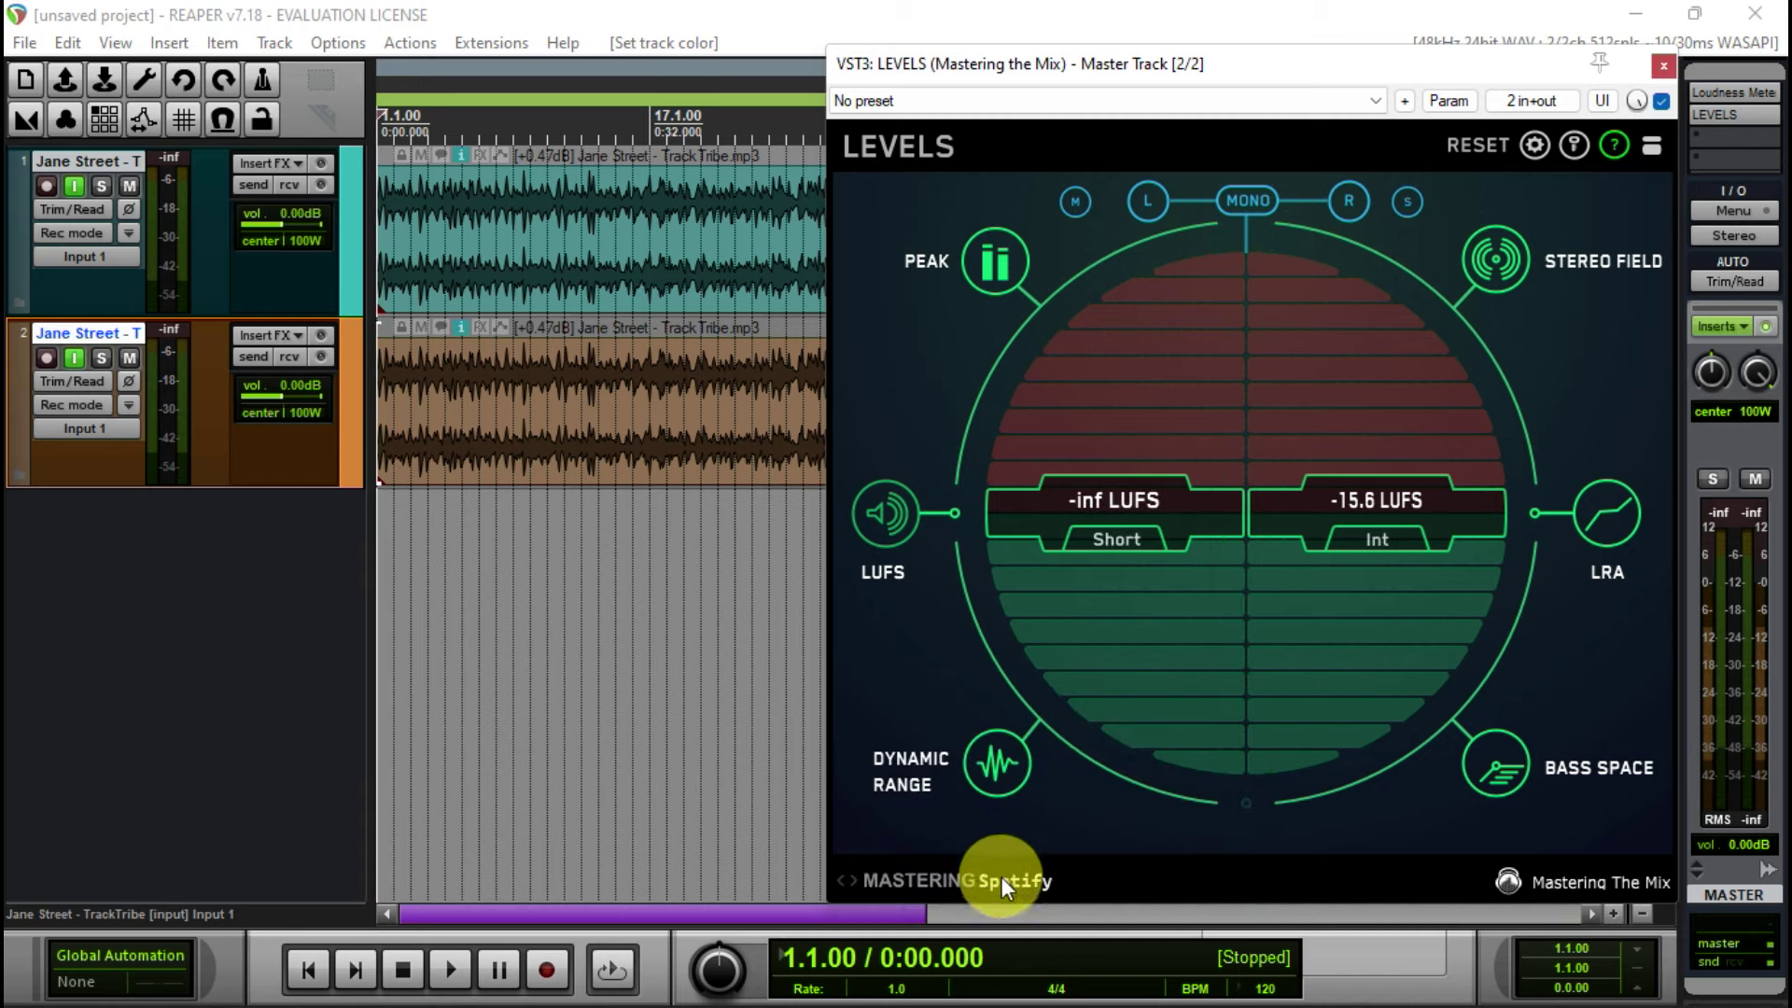
left_click(1001, 876)
mouse_move(1004, 831)
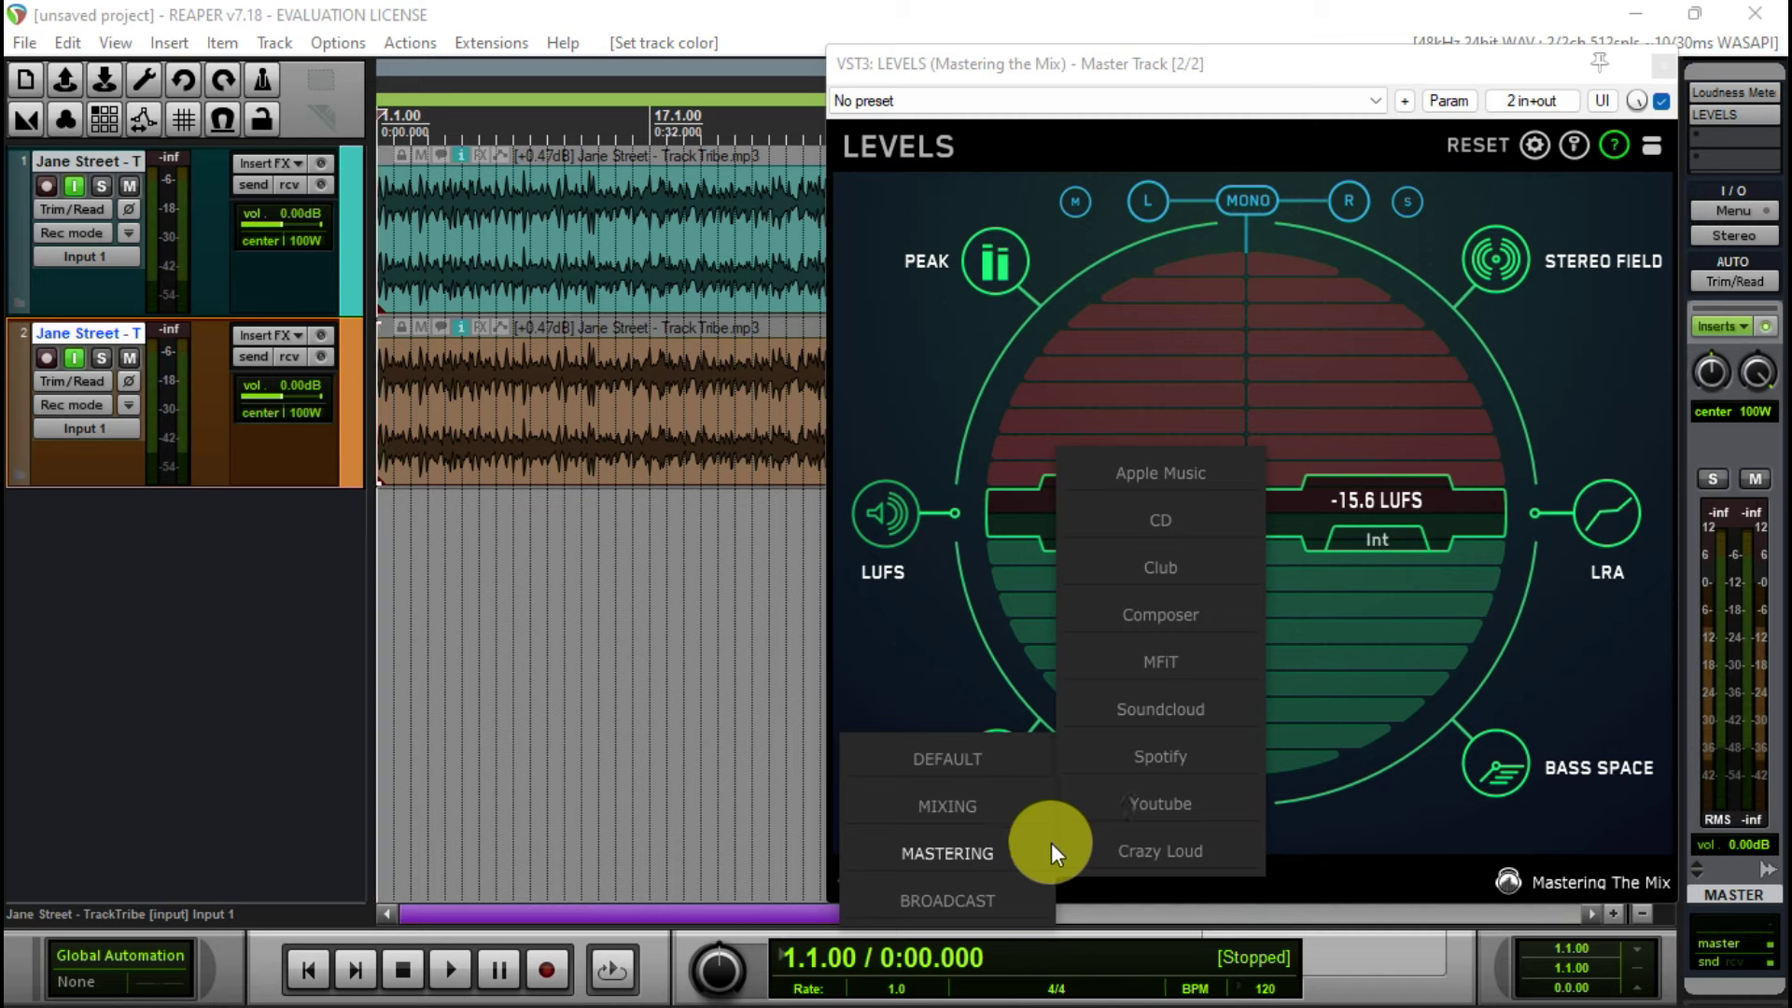
left_click(1161, 754)
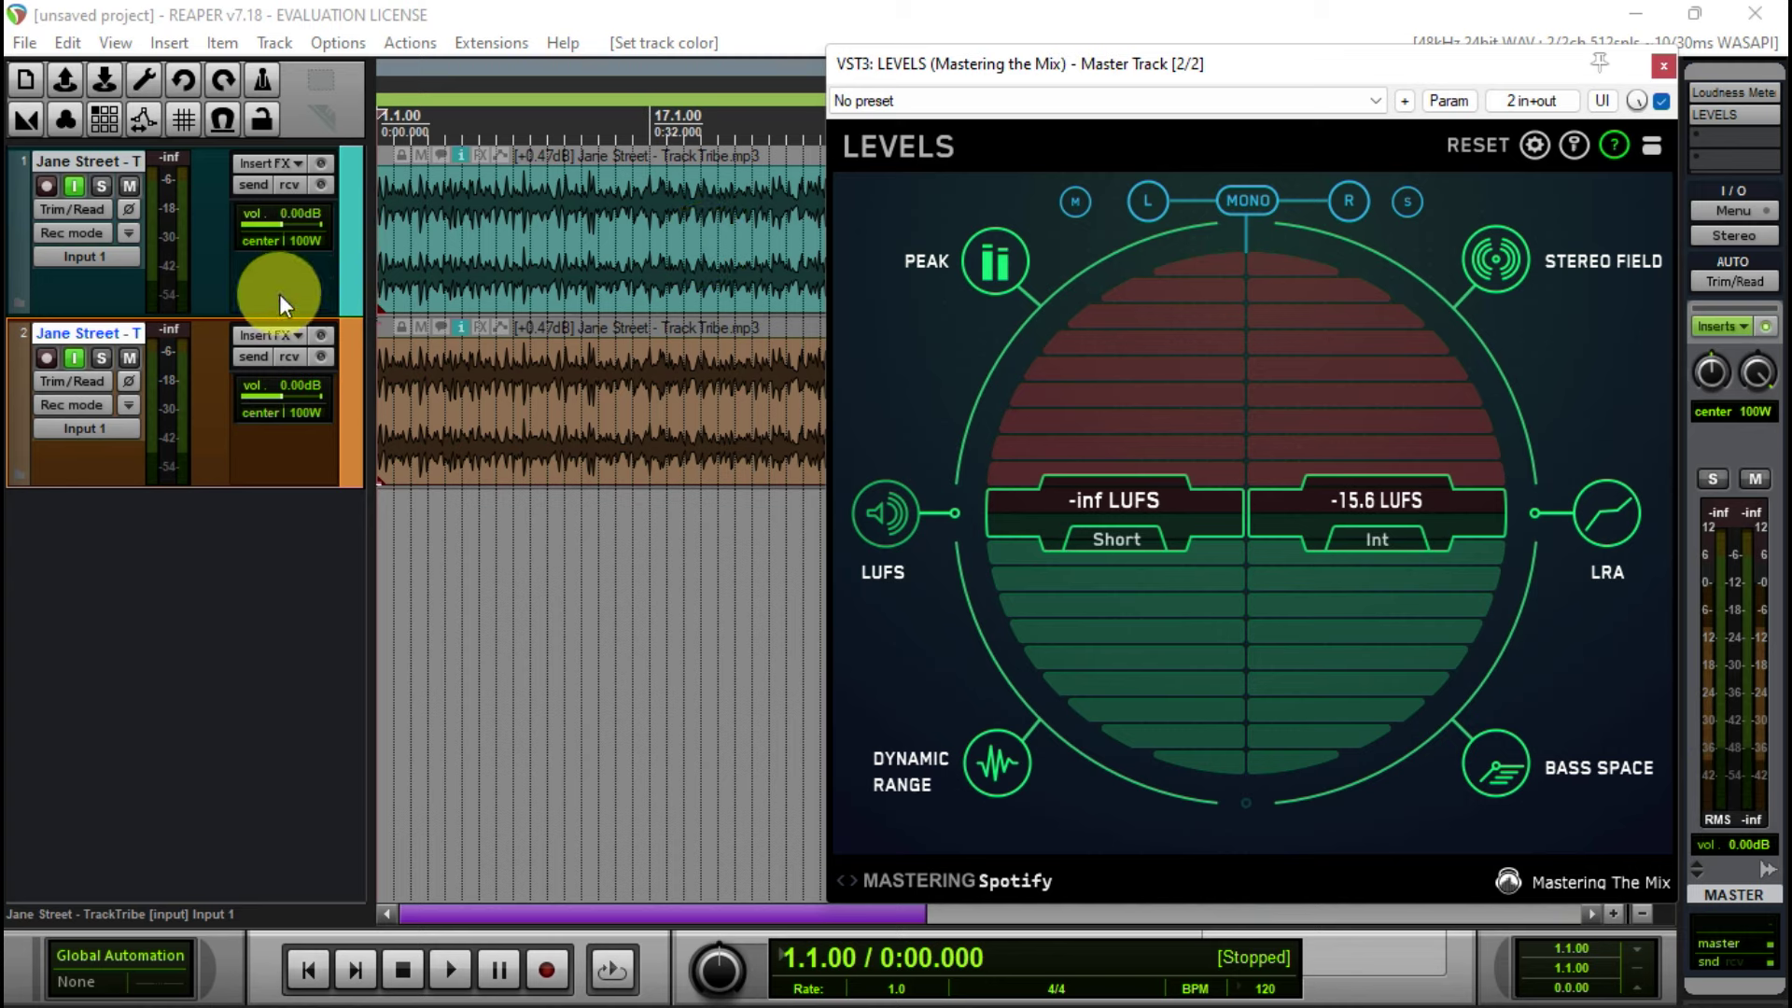
Solo track 1 and check the Spotify loudness target in the streaming platforms chart open in the browser.
left_click(103, 189)
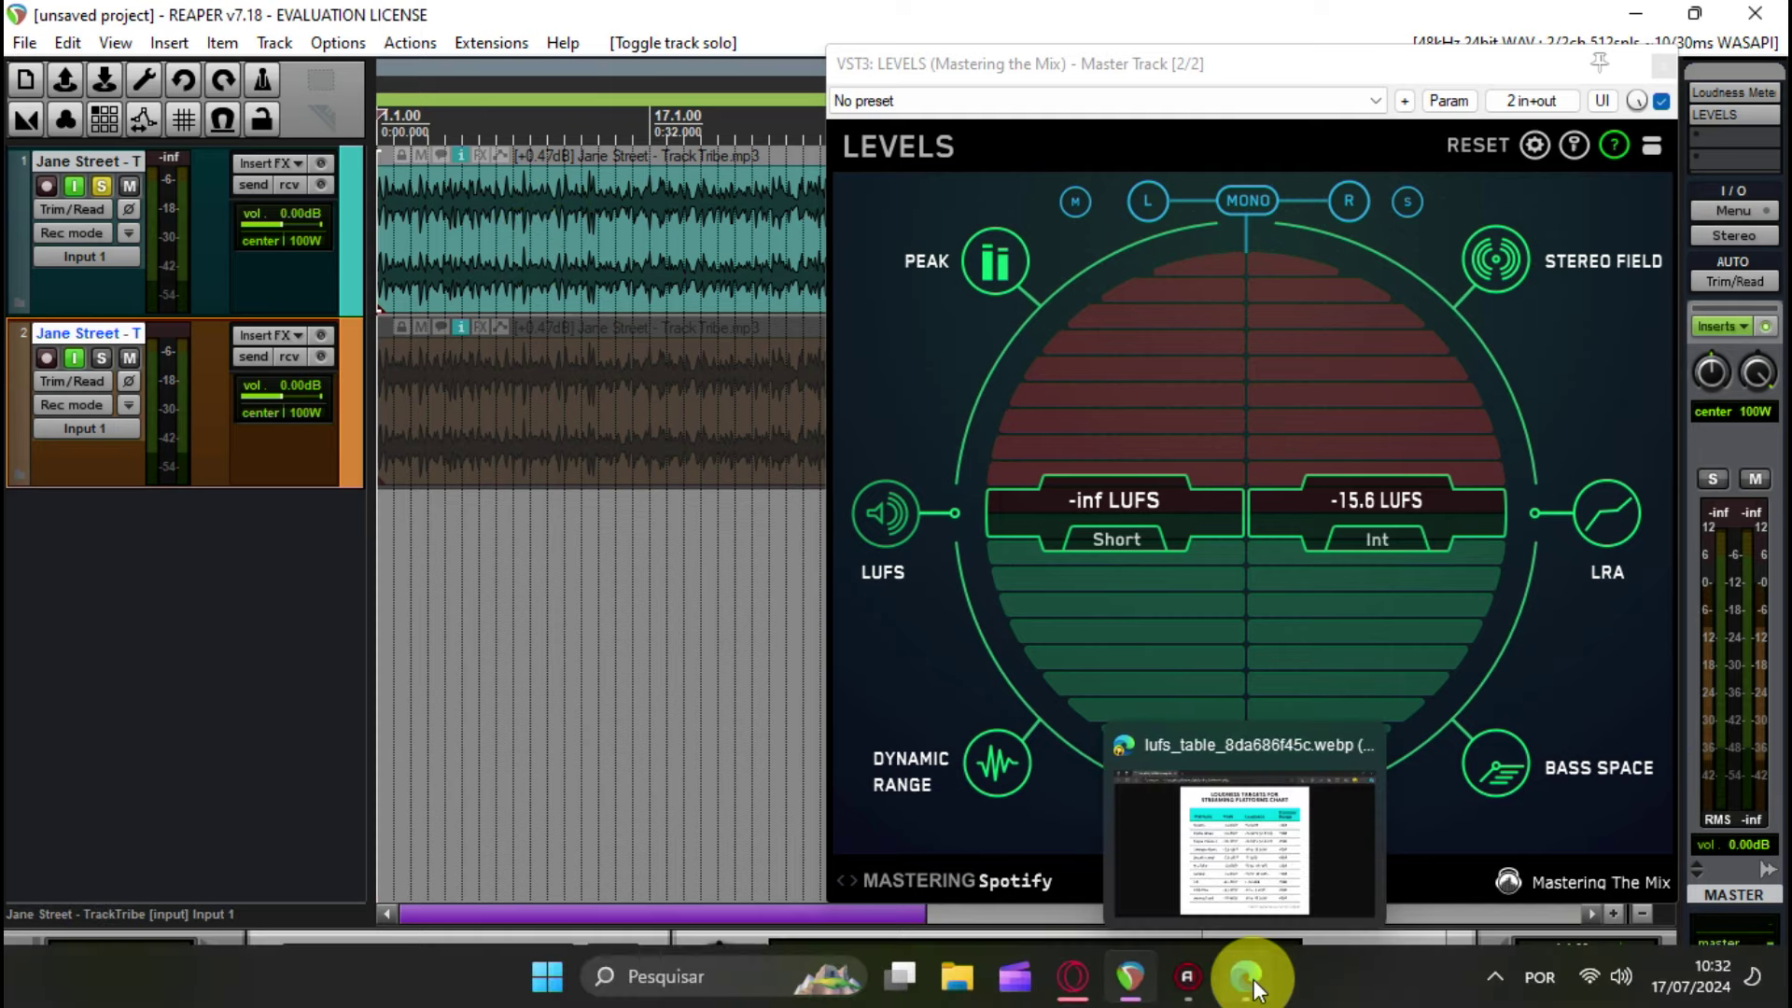
left_click(1251, 977)
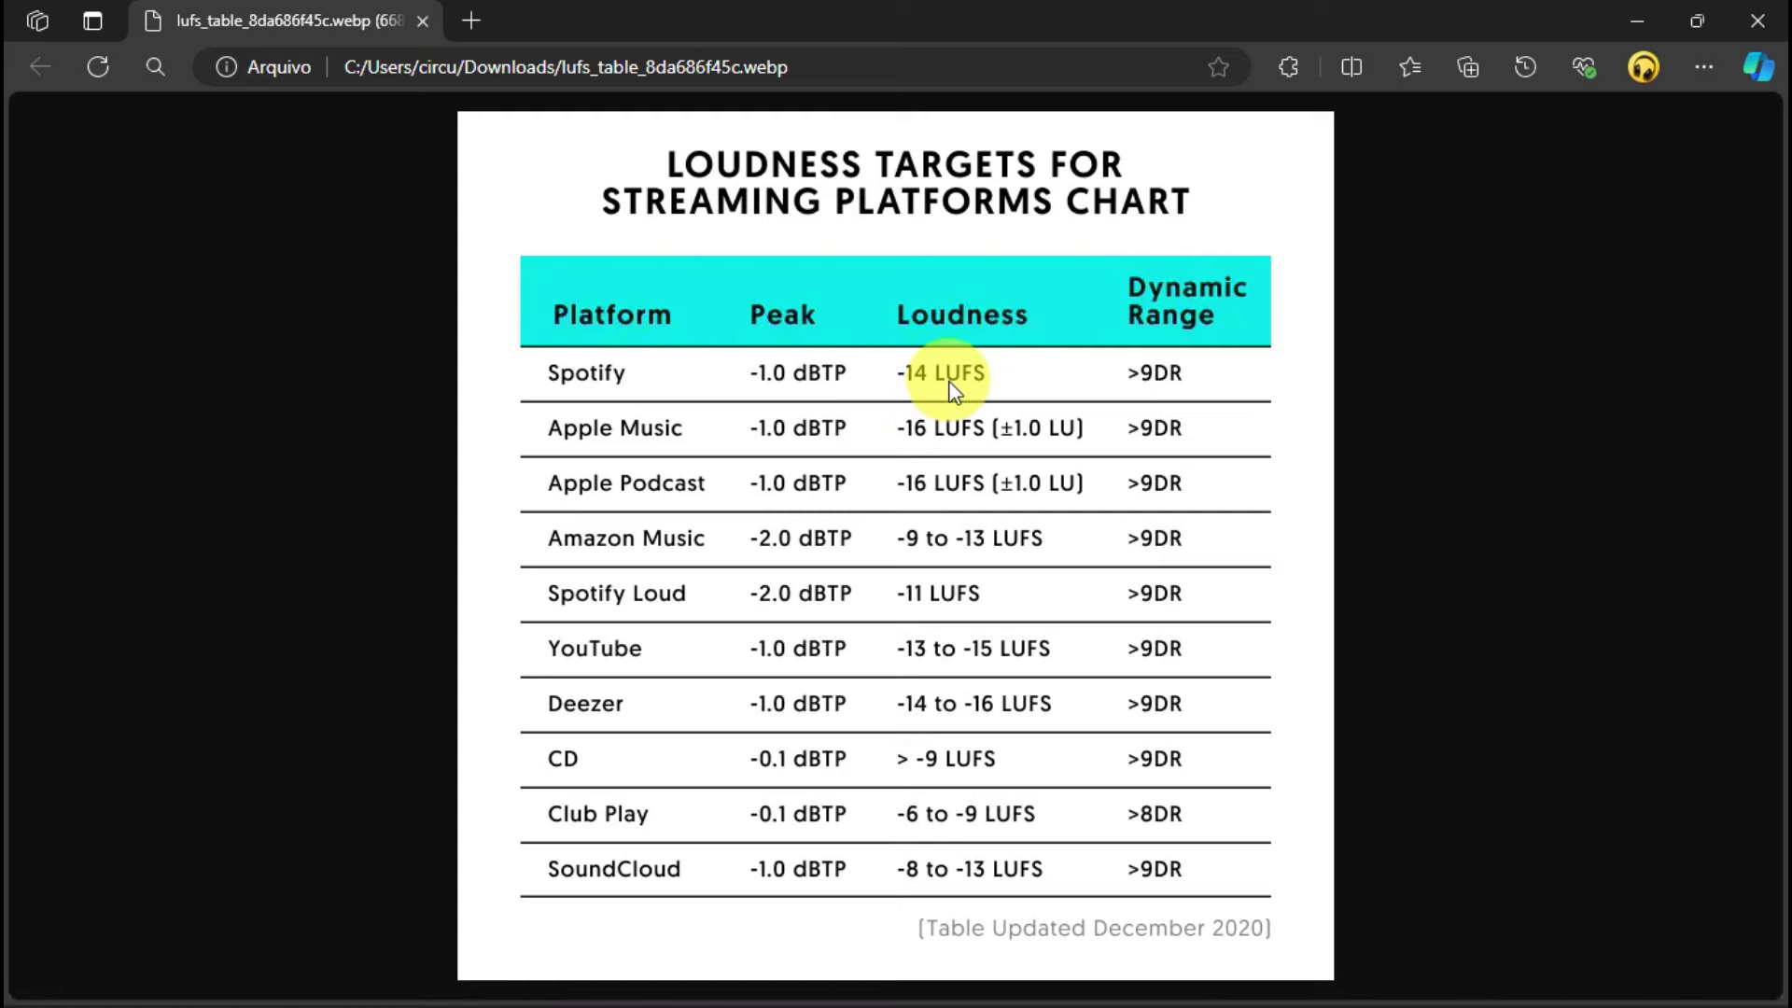
left_click(1645, 17)
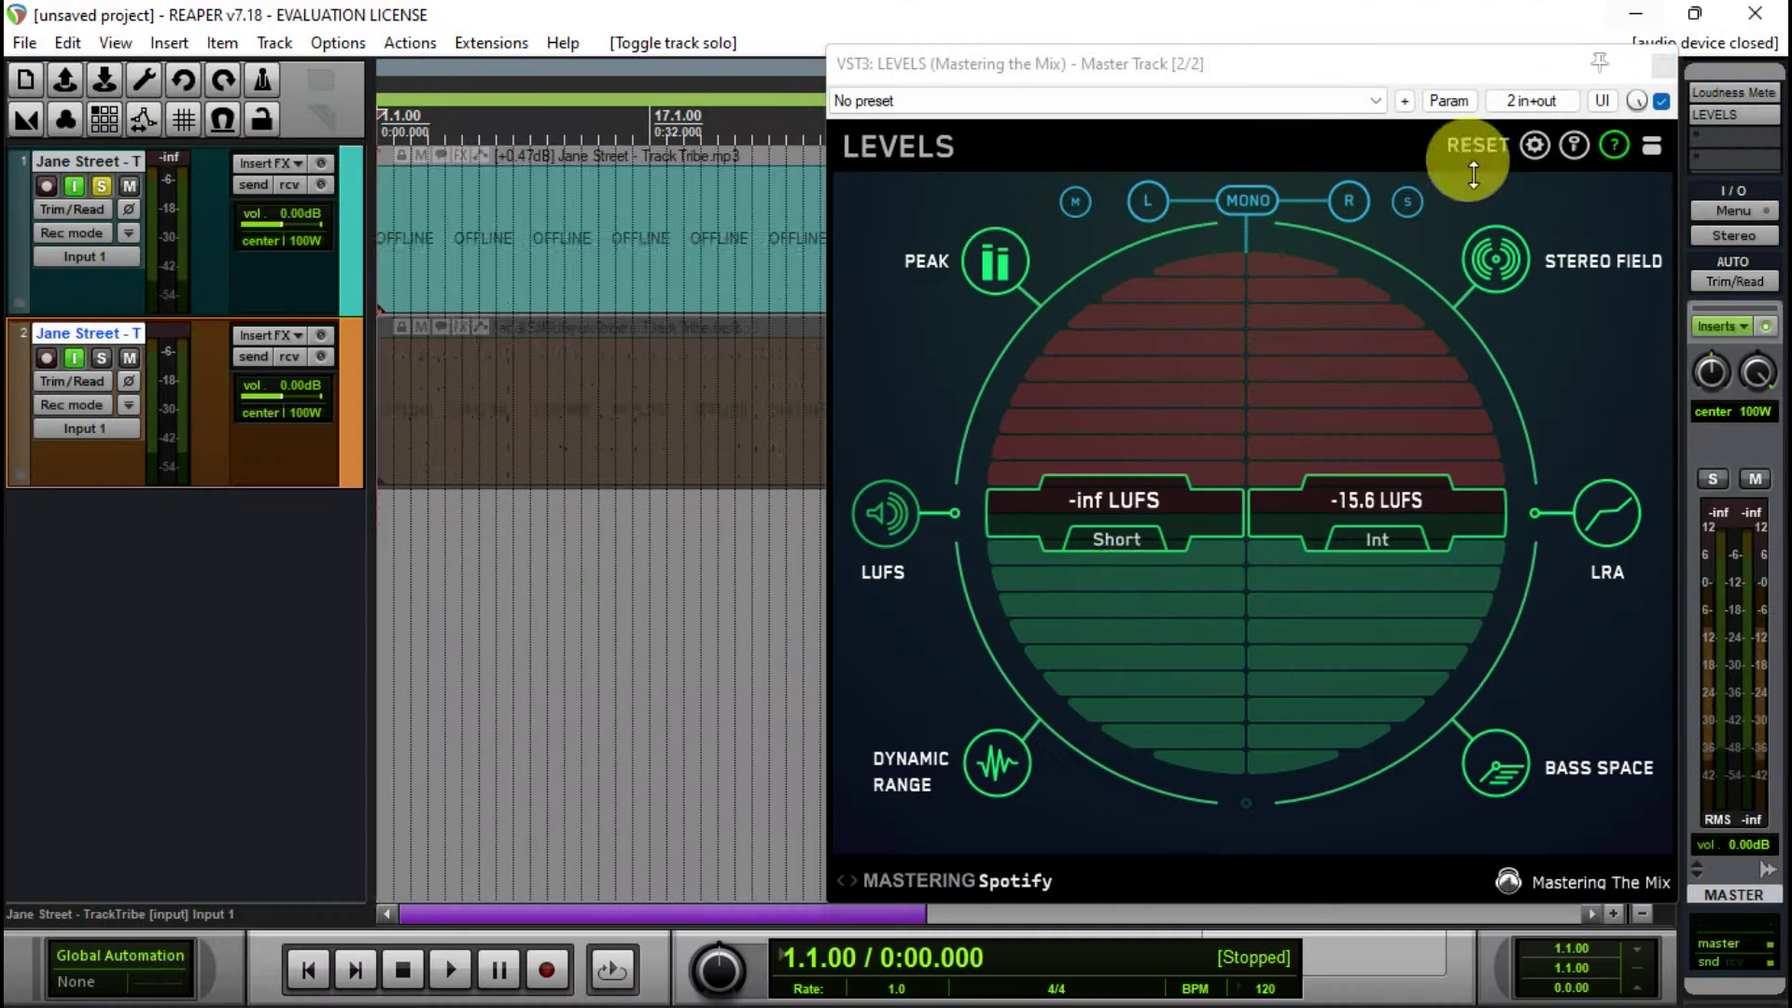
Normalize the media item on track 1 to -14.00 LUFS-I and accept its item properties.
double_click(647, 255)
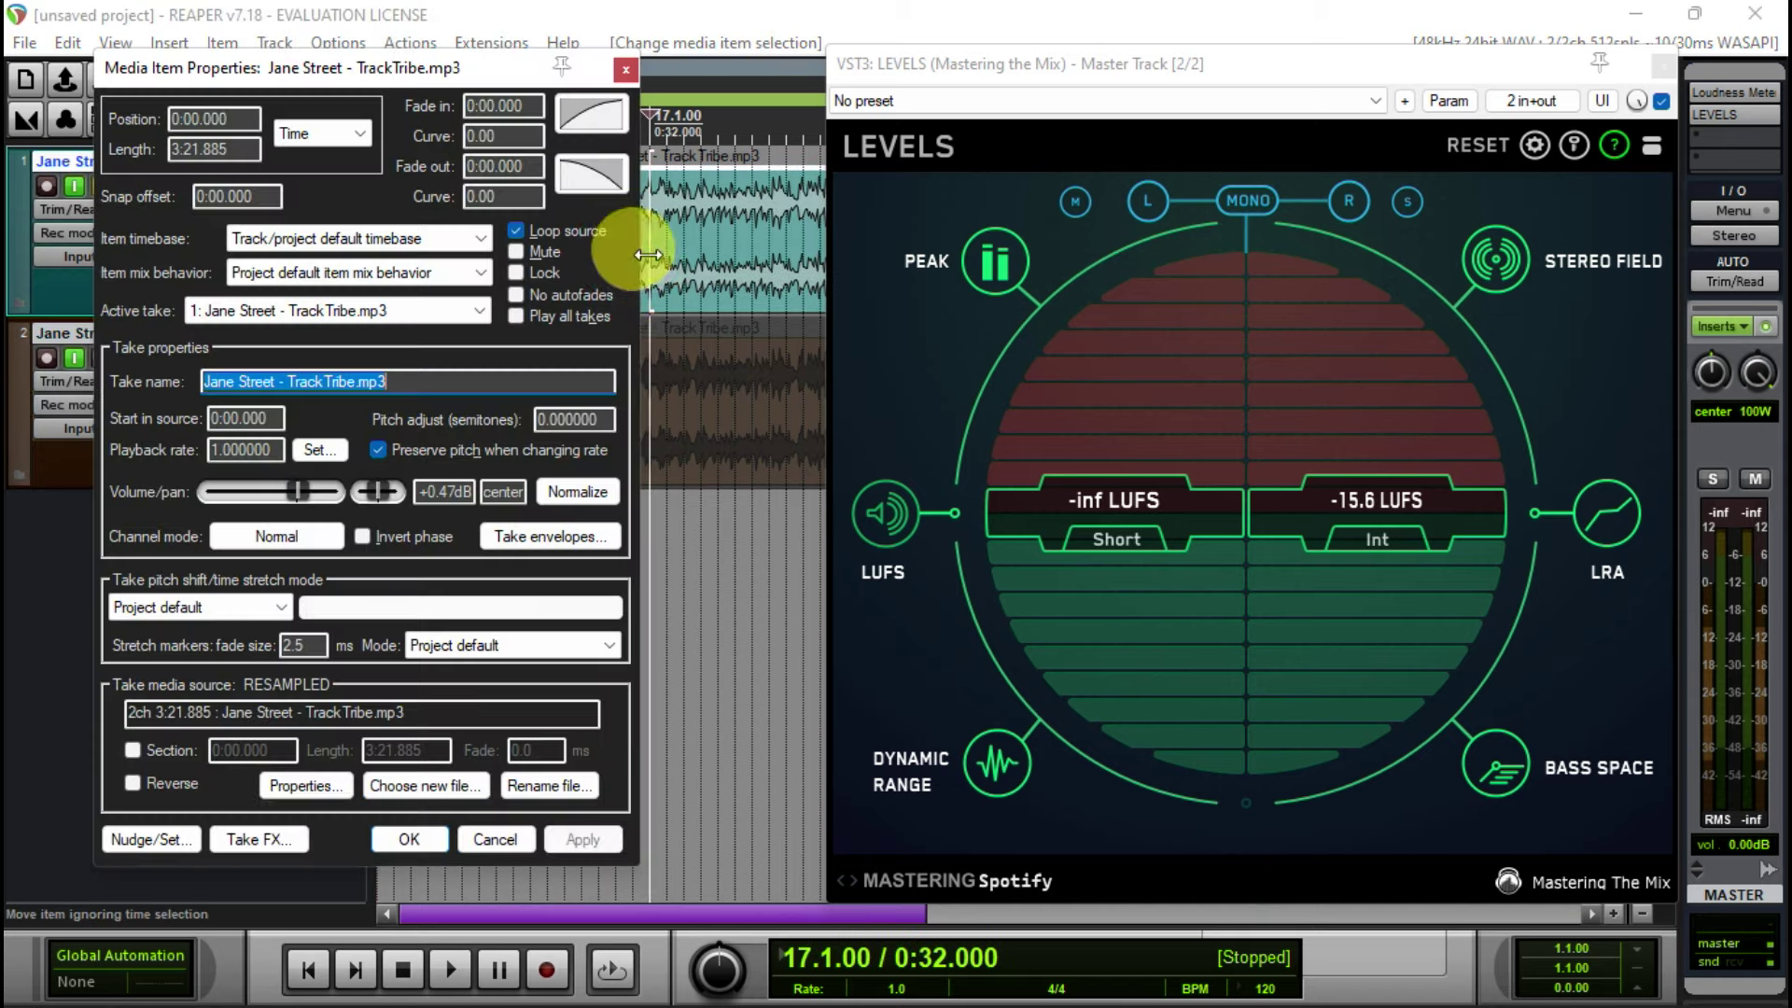
left_click(592, 498)
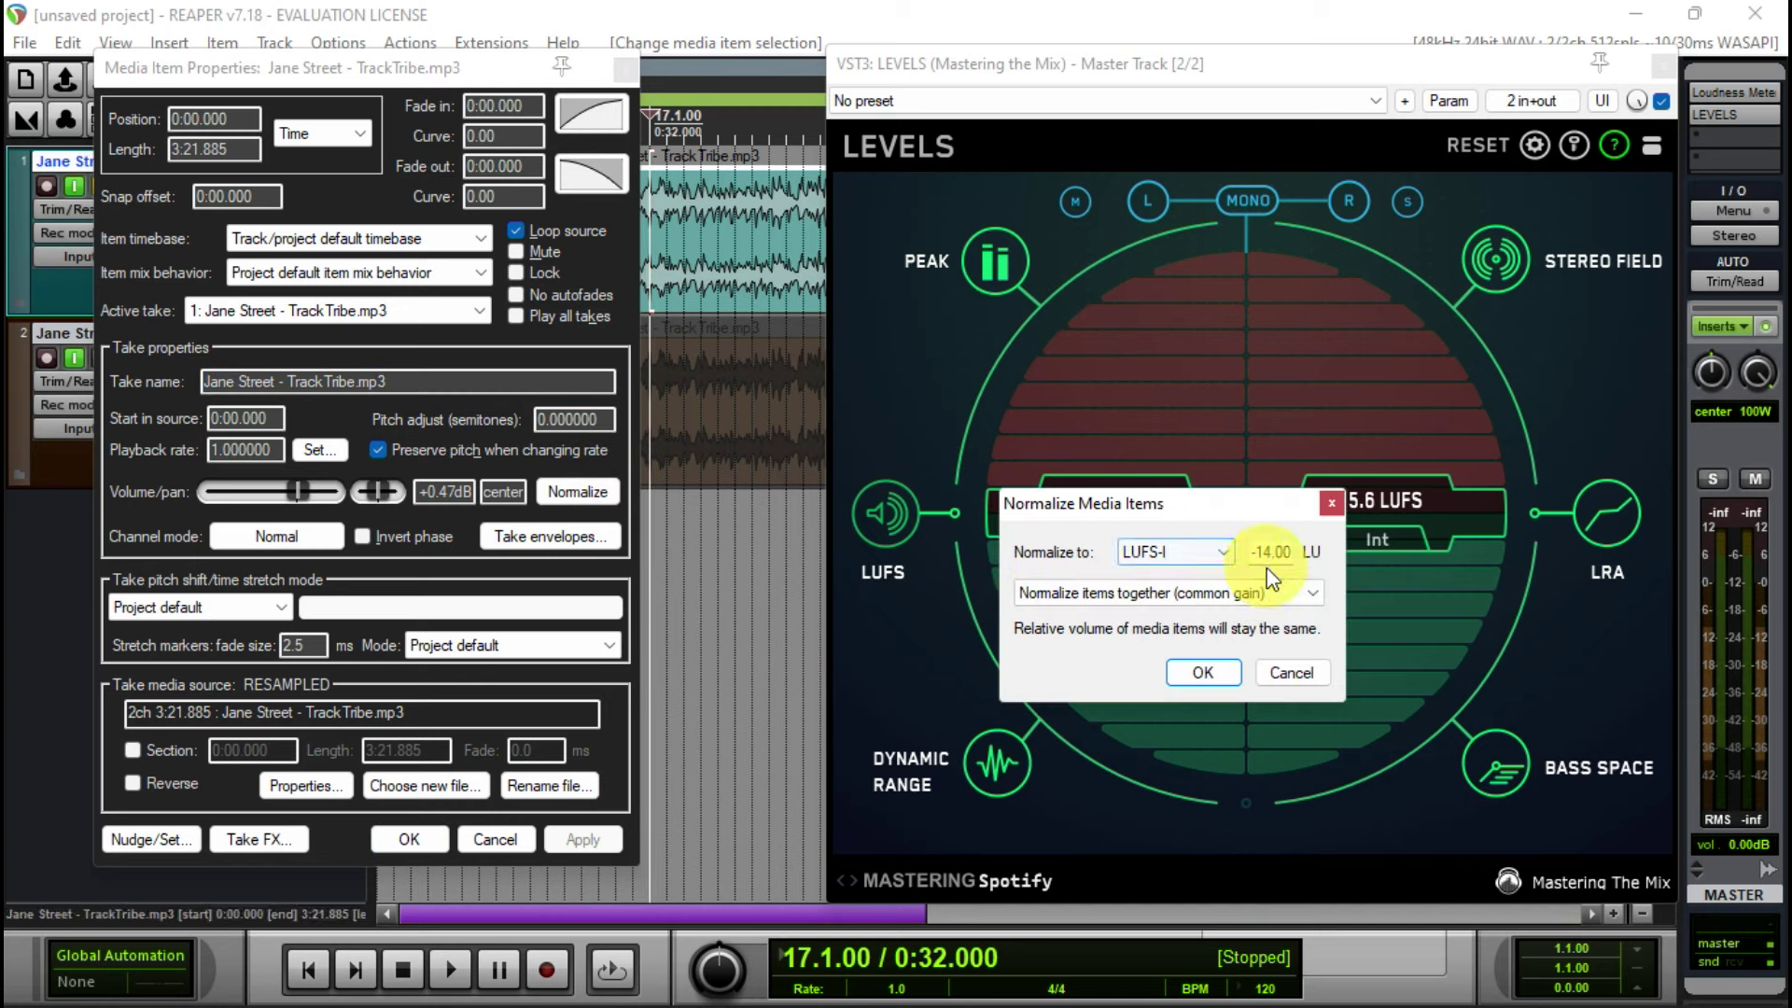
left_click(1203, 672)
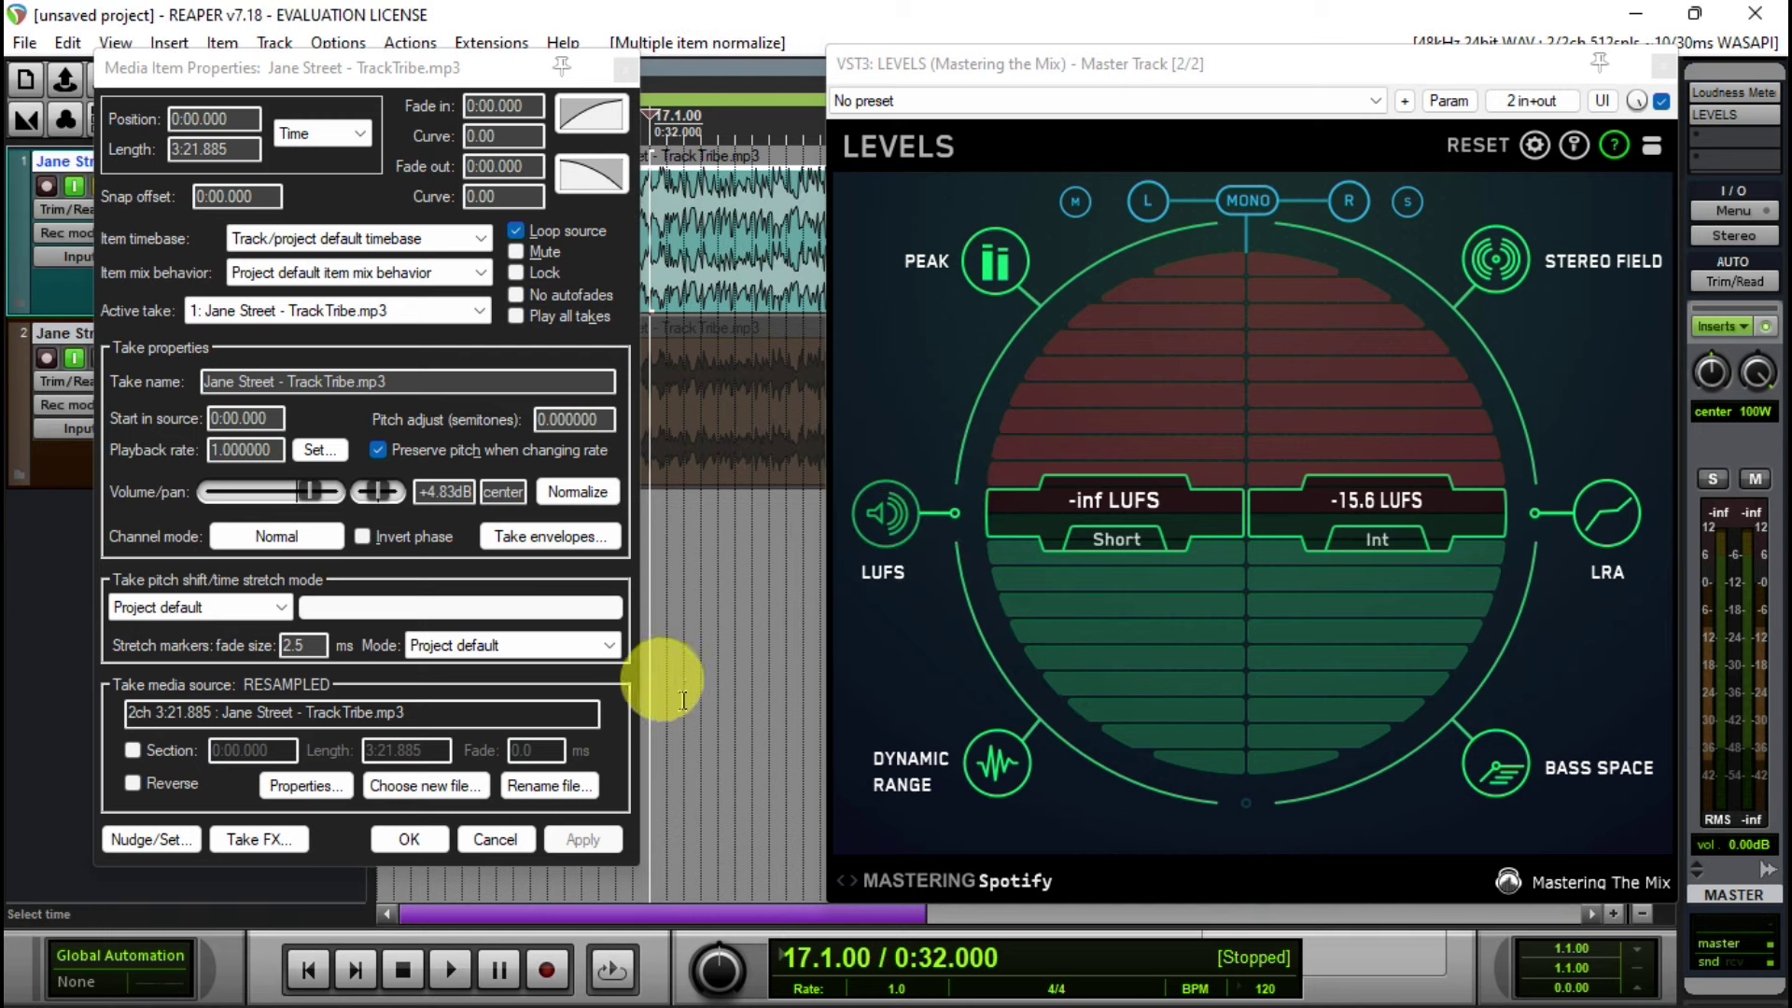
left_click(415, 839)
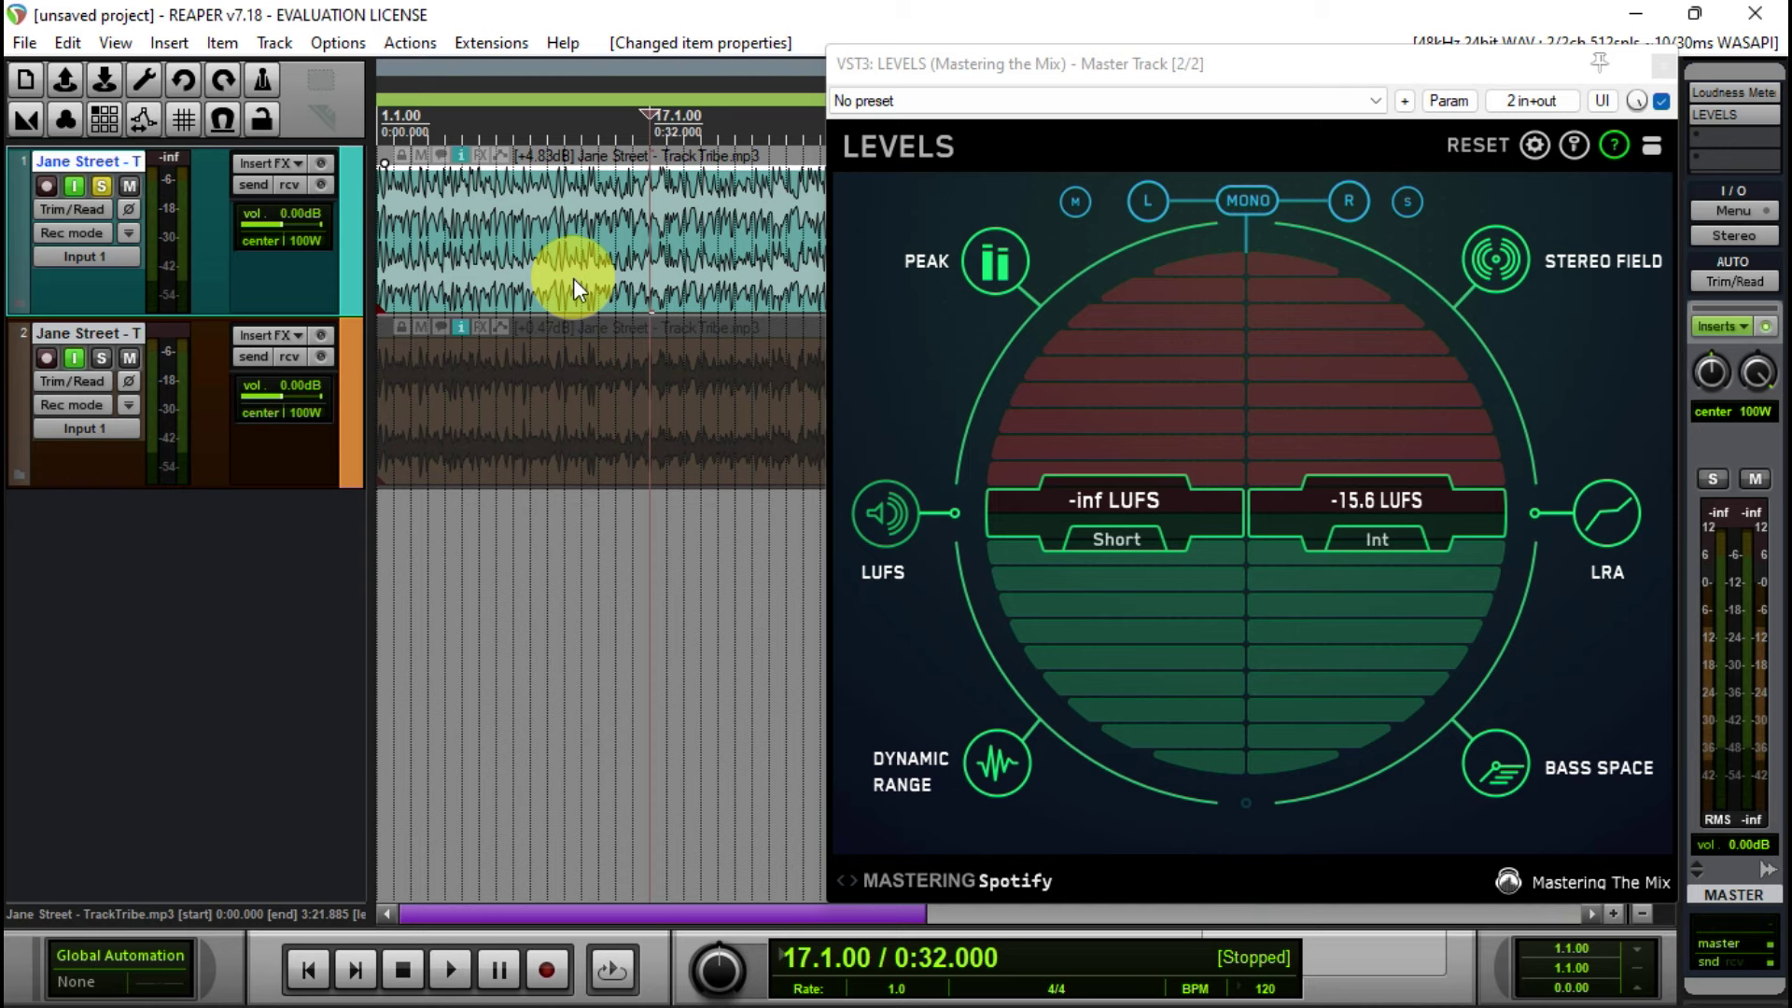
Add the ReaLimit limiter to track 1 and arrange its window beside the LEVELS meter.
left_click(271, 166)
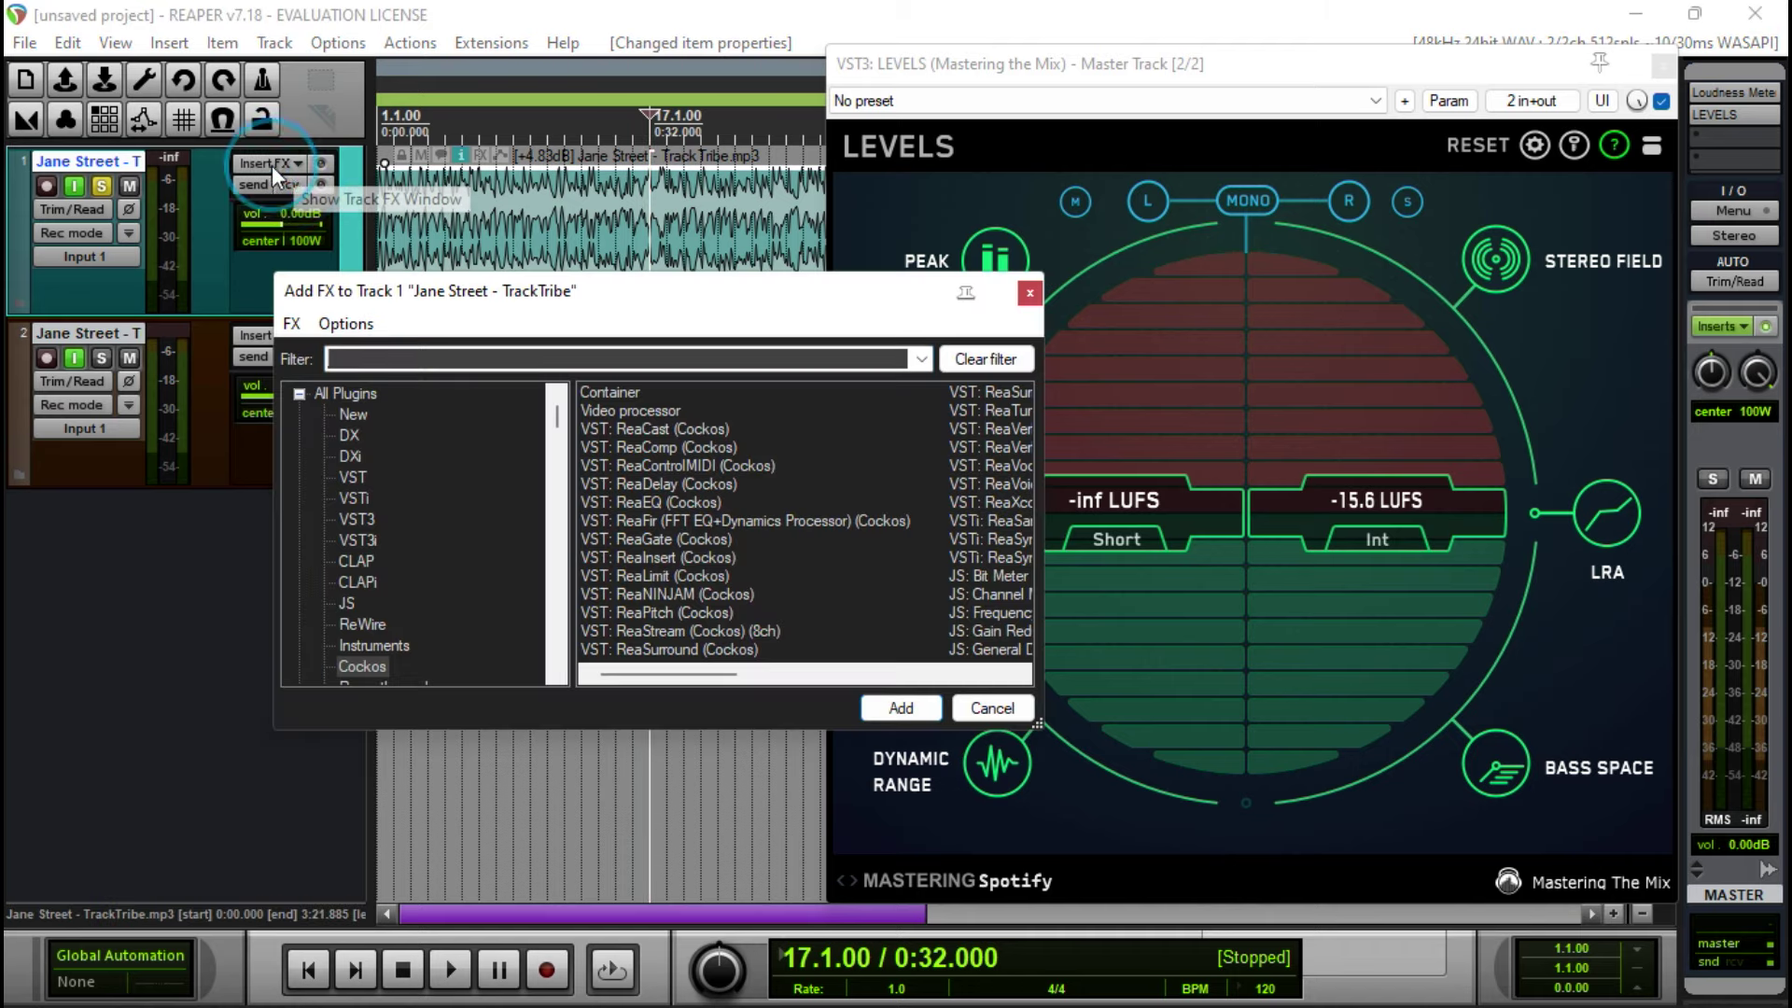
double_click(679, 579)
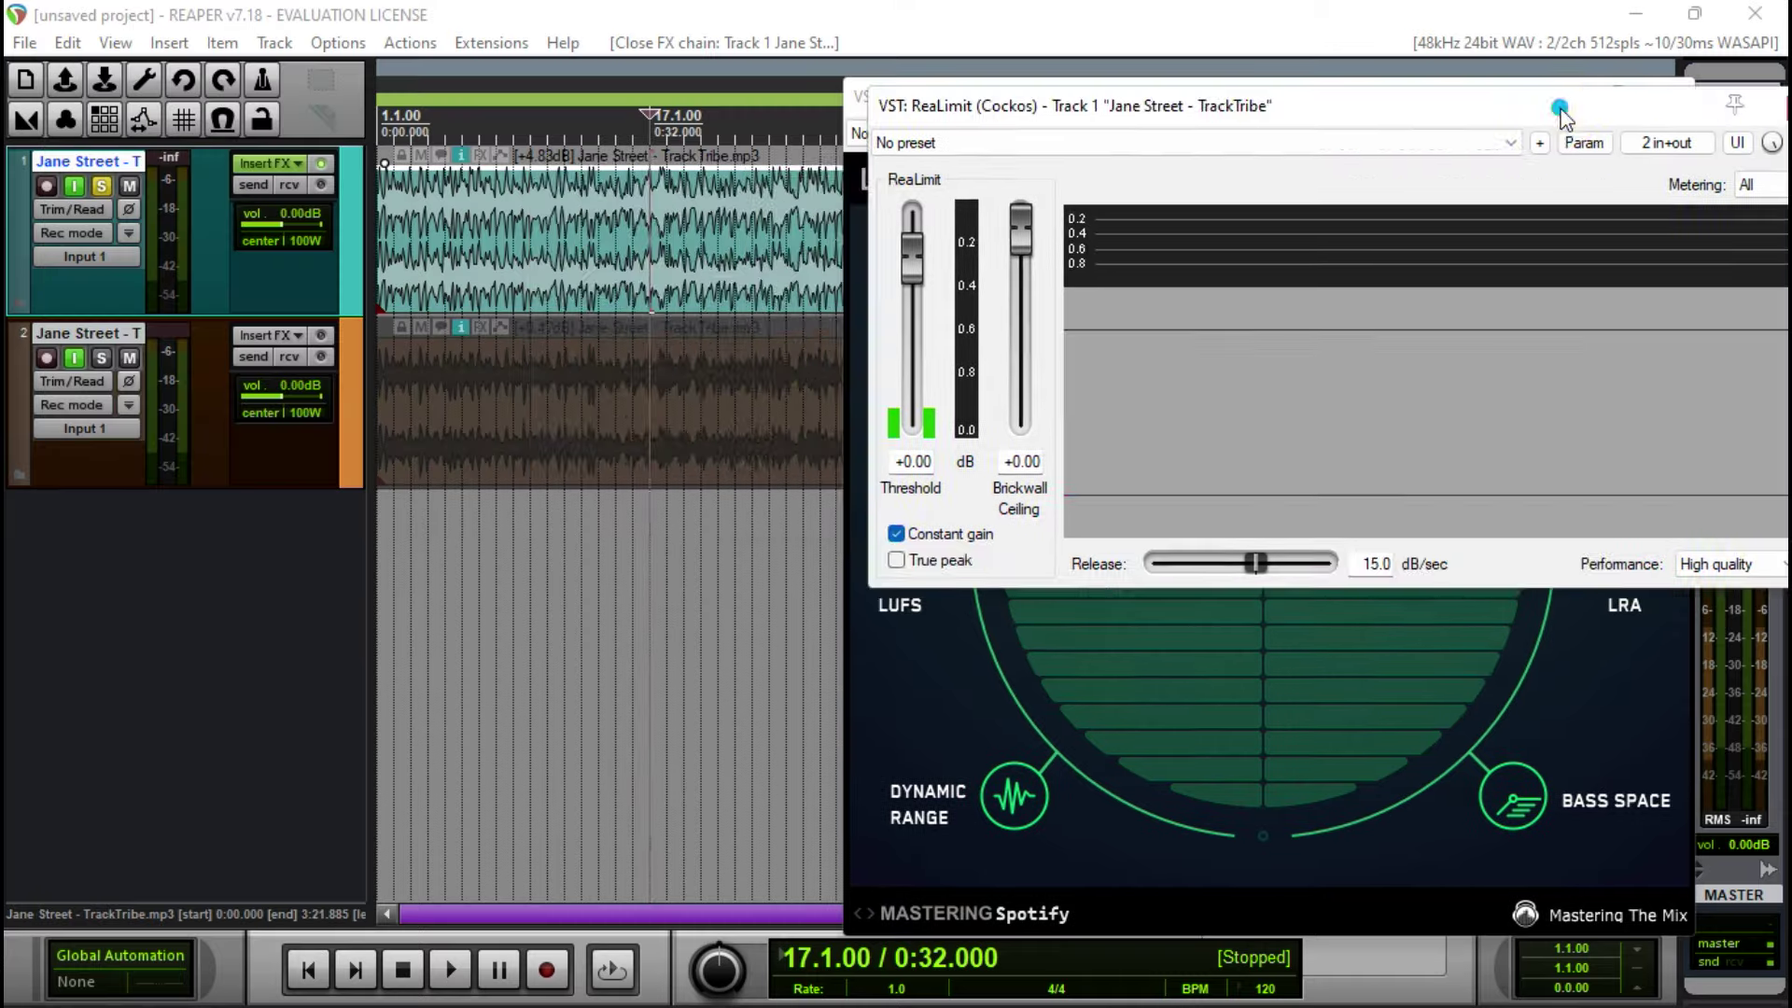
left_click_drag(1560, 105, 853, 364)
left_click(1335, 105)
left_click_drag(1363, 93, 1355, 75)
left_click(737, 360)
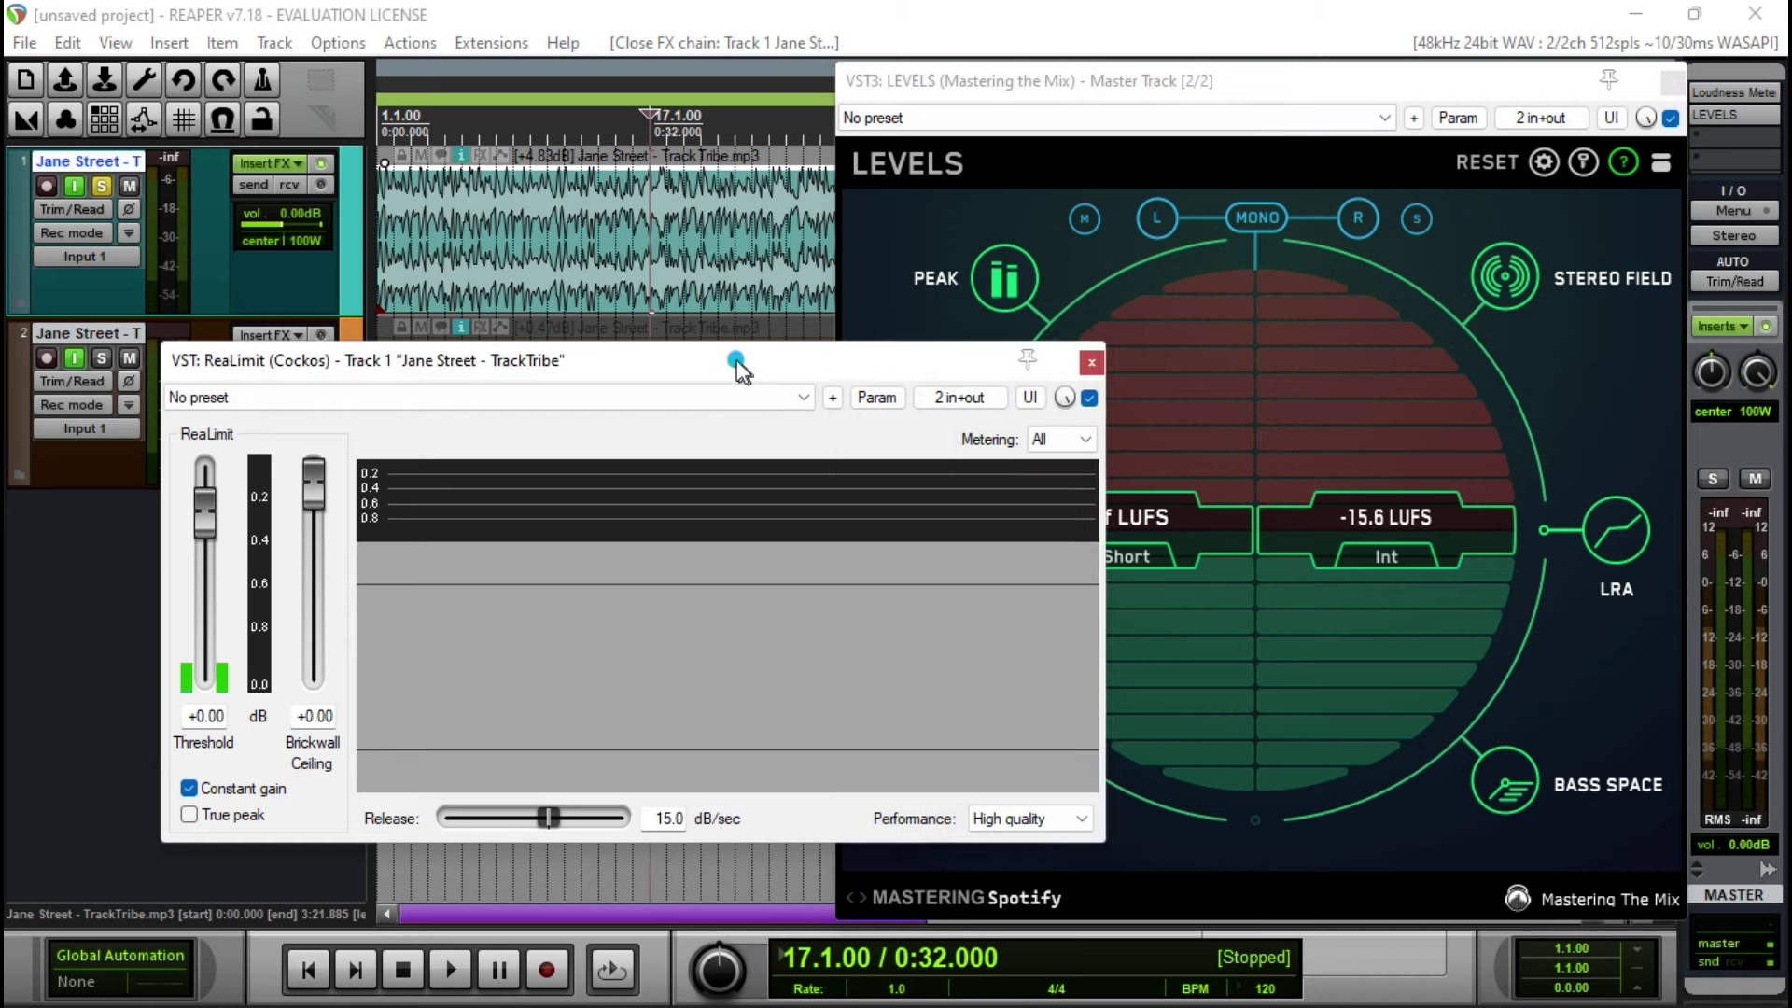
left_click_drag(737, 361, 710, 381)
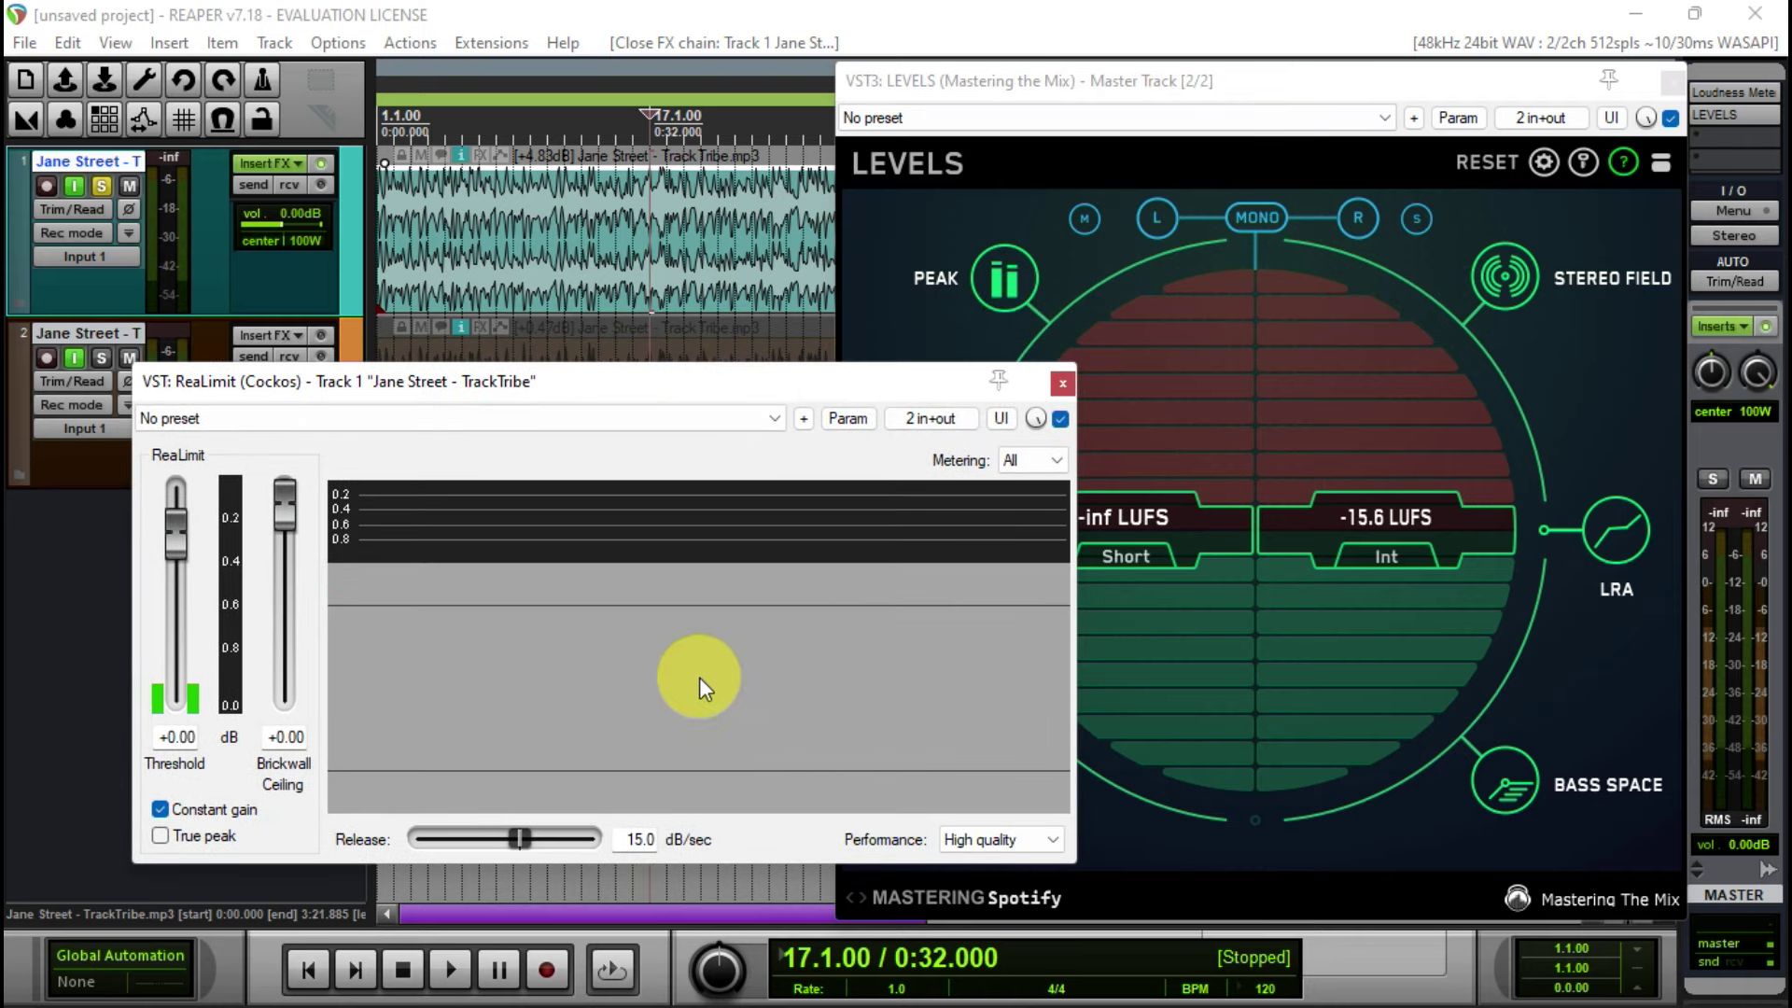
Set both the threshold and the brickwall ceiling of track 1's ReaLimit to -1.50 dB.
left_click(160, 816)
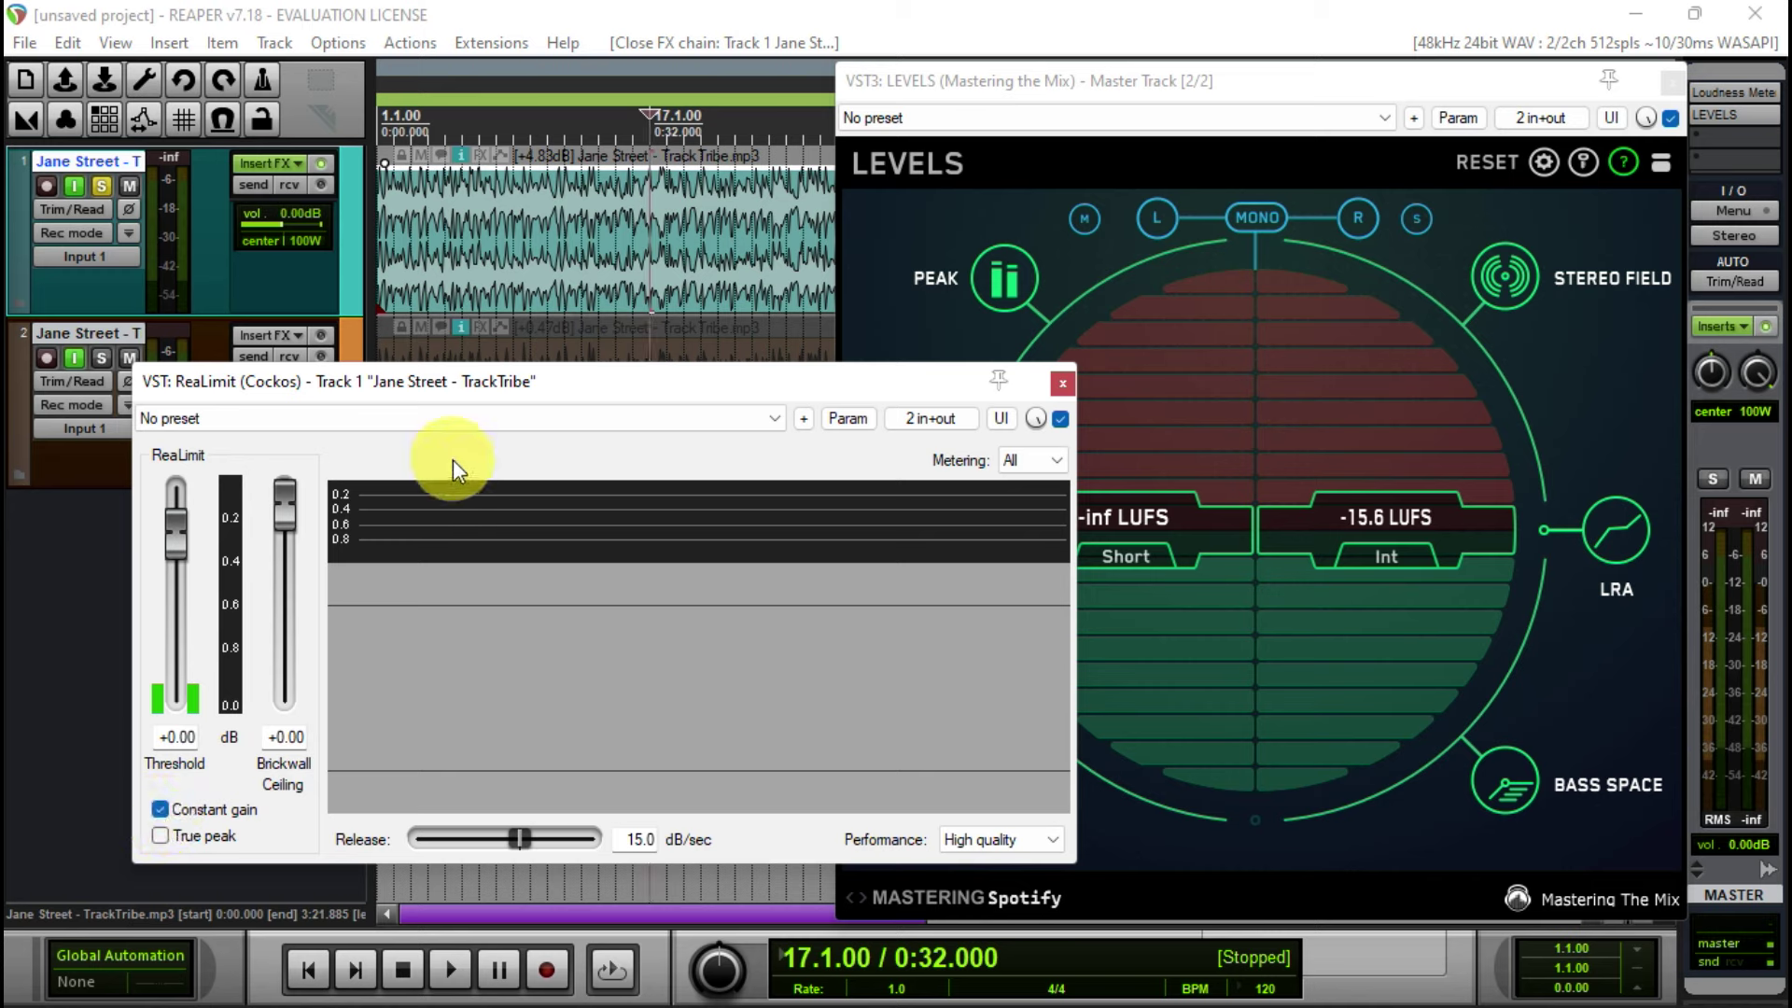
left_click(773, 412)
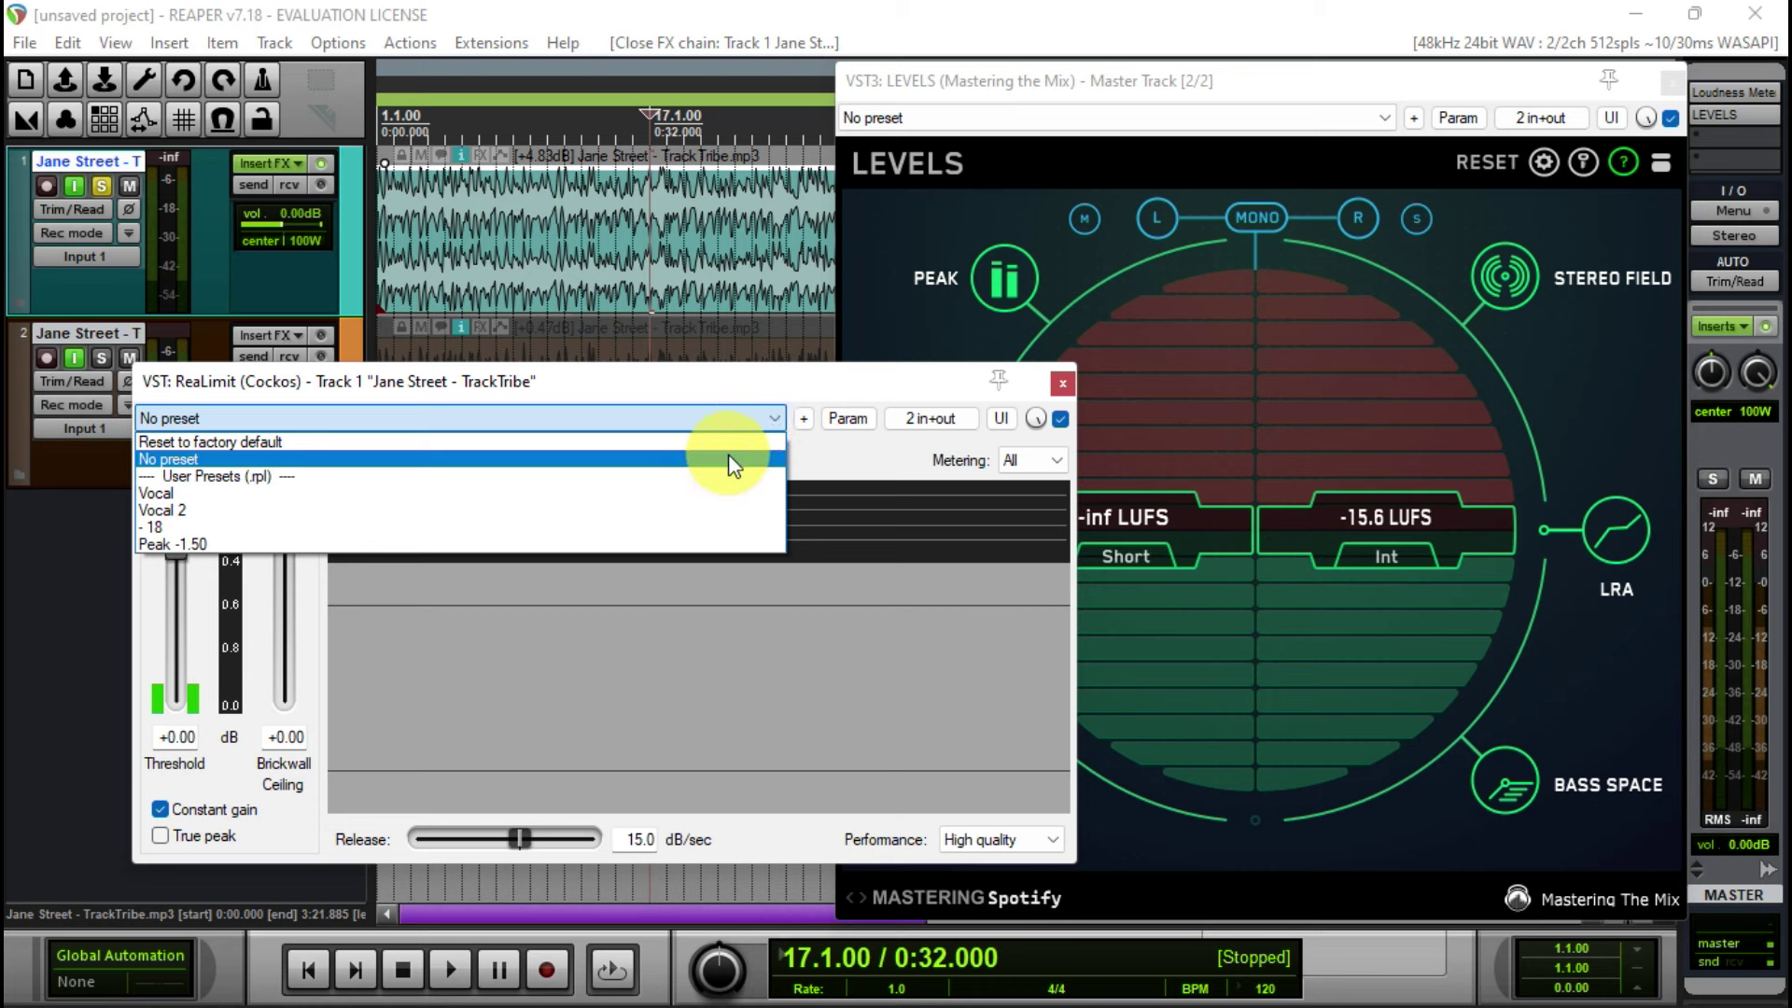
left_click(770, 417)
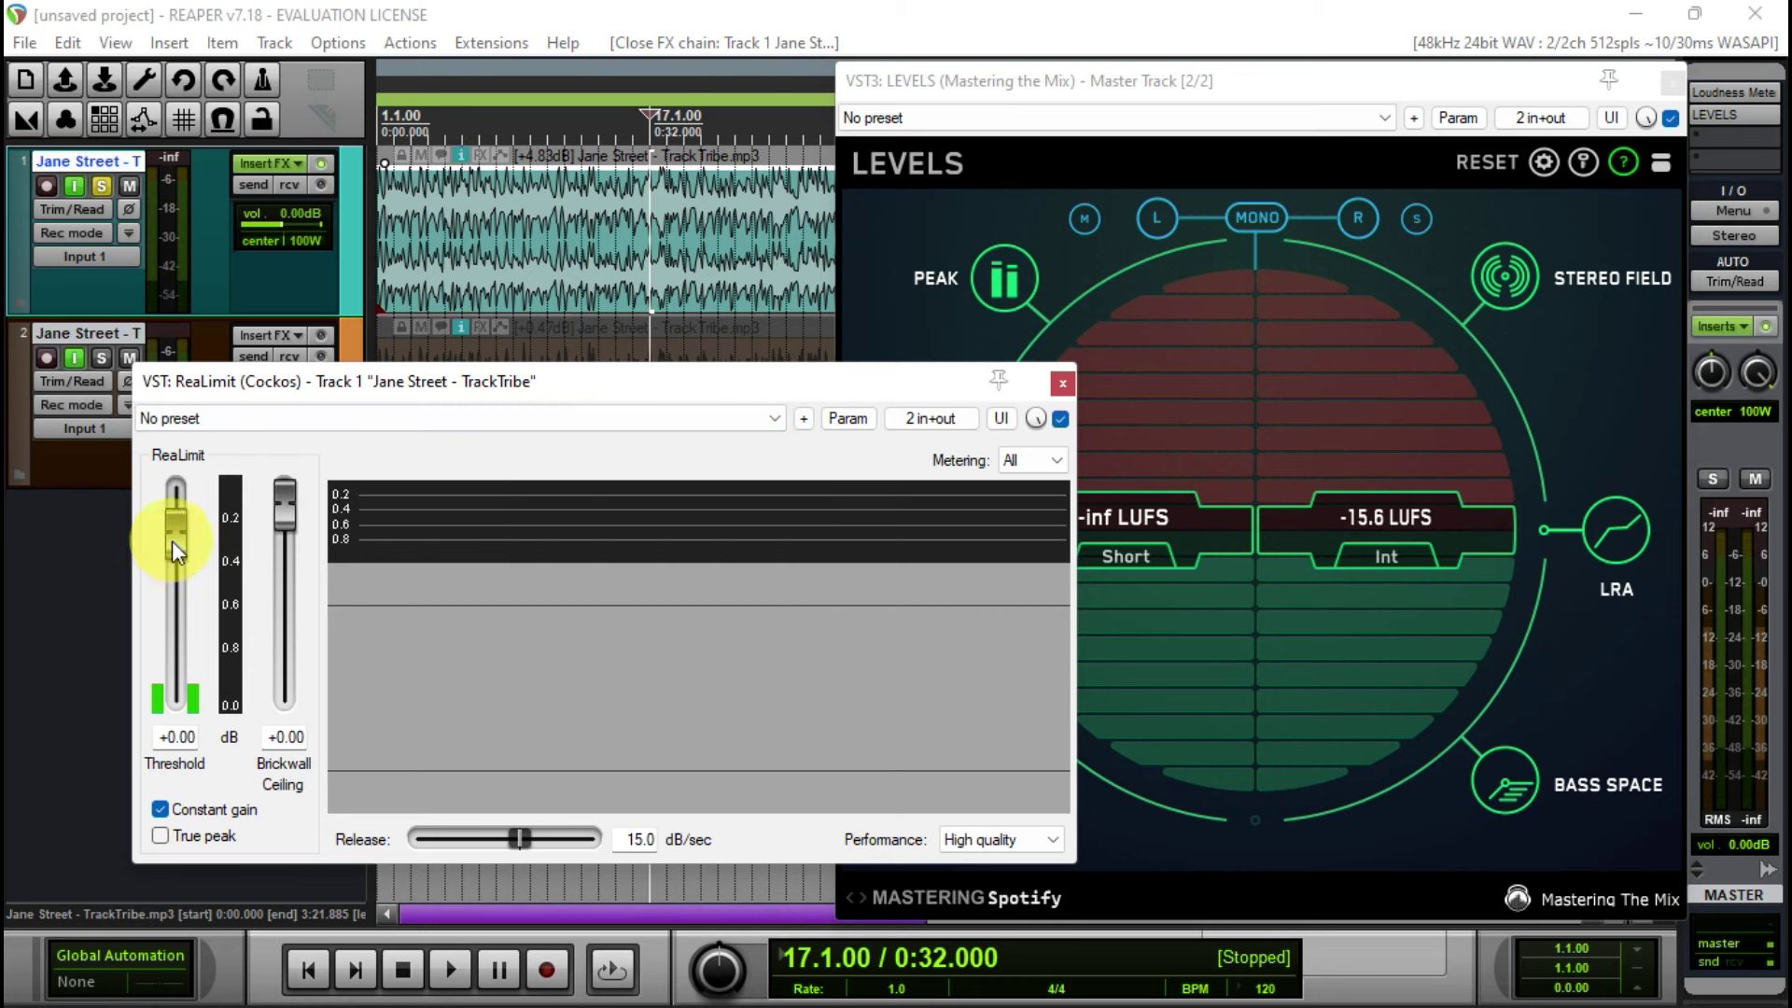
left_click_drag(172, 541, 172, 543)
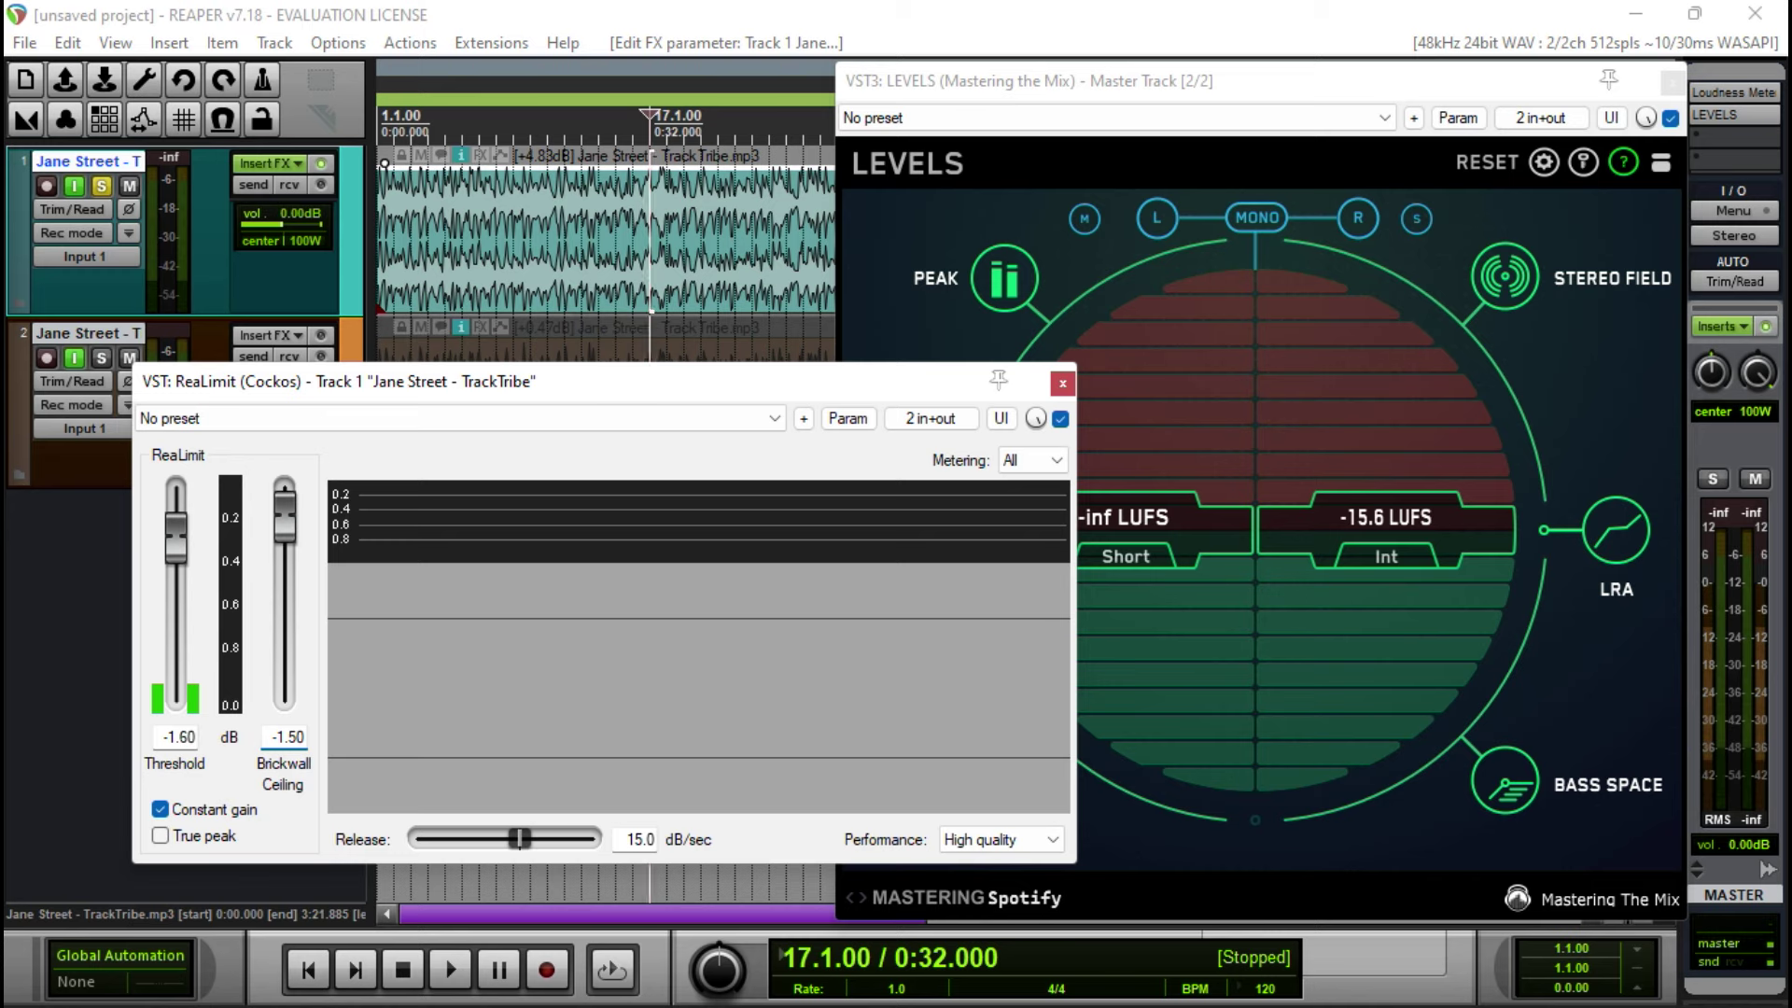
left_click(314, 795)
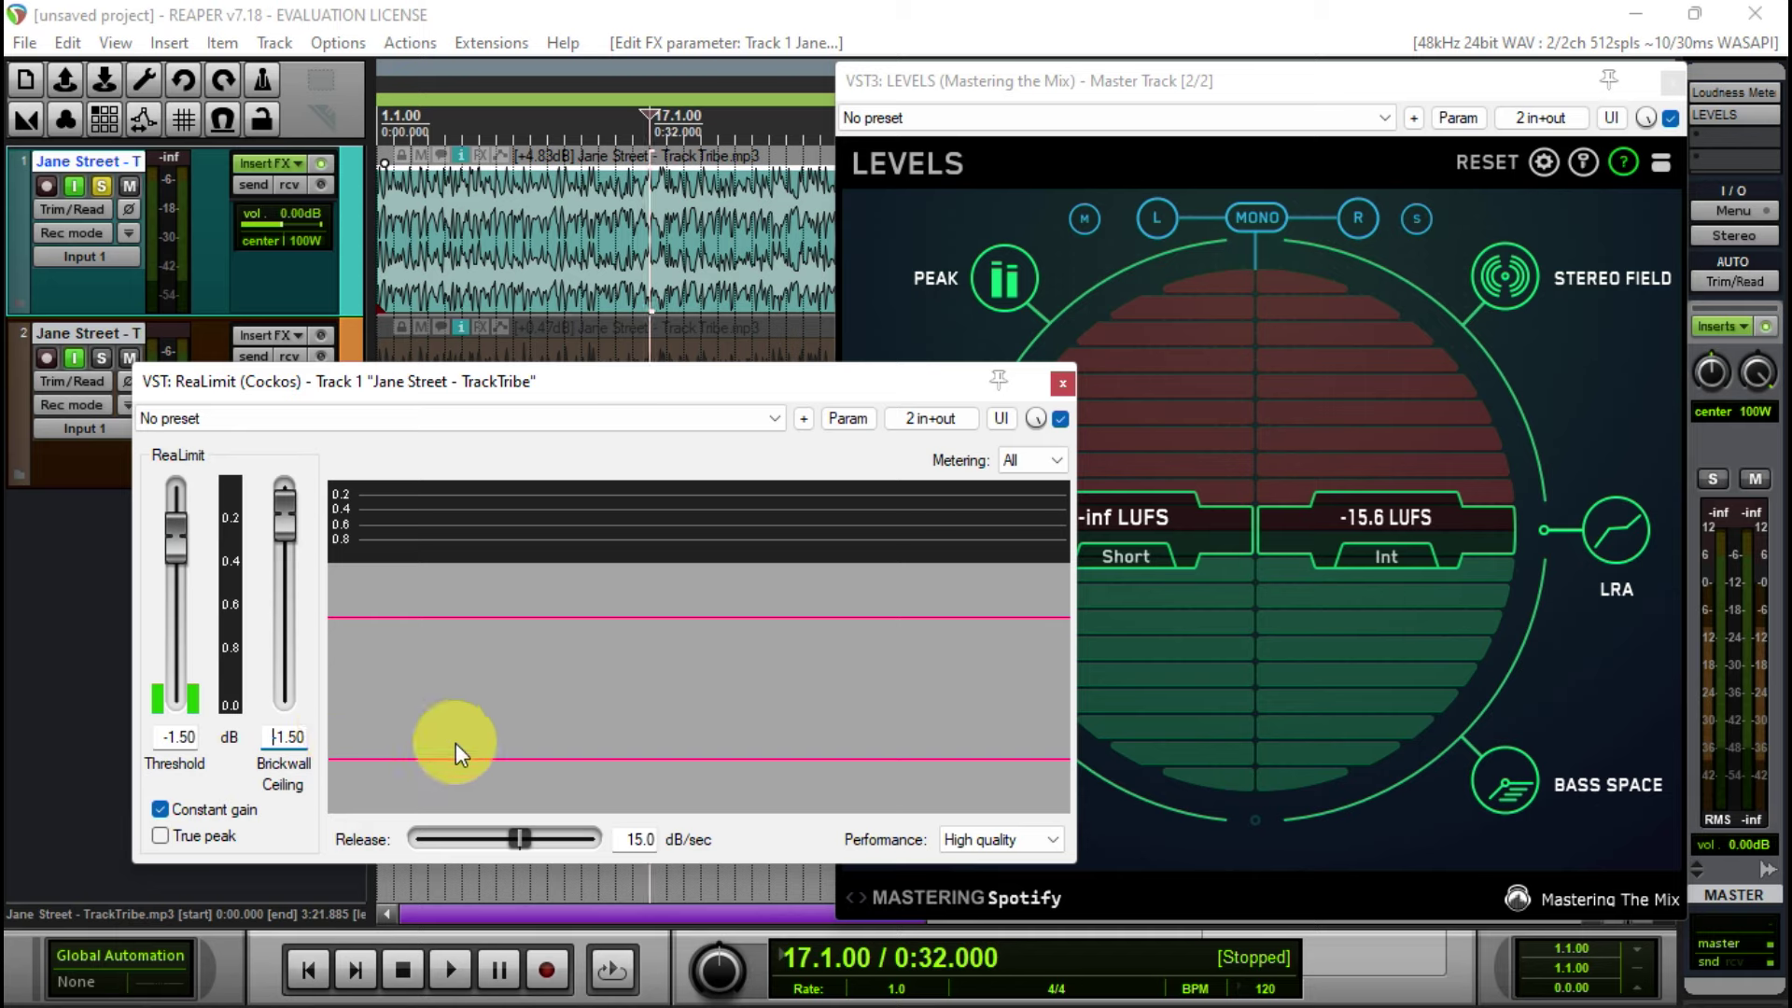
Play track 1 from the start to measure its limited loudness in LEVELS, and close the ReaLimit window.
left_click(308, 971)
key("space")
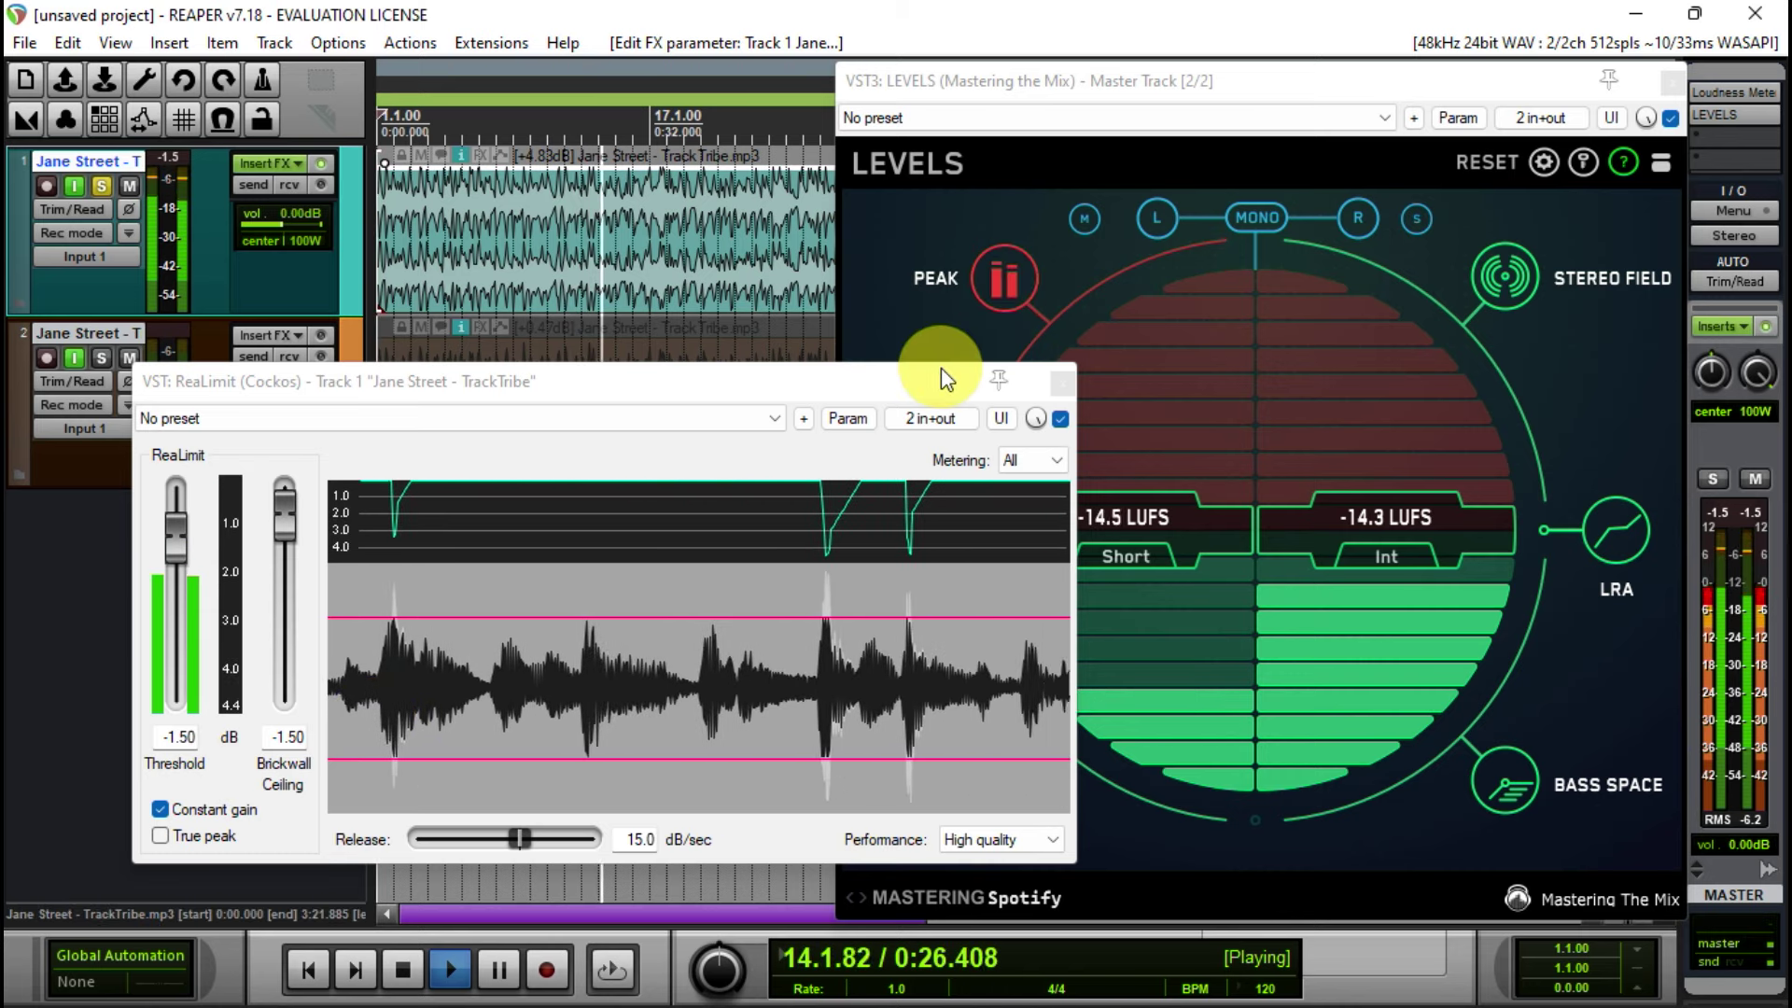
key("space")
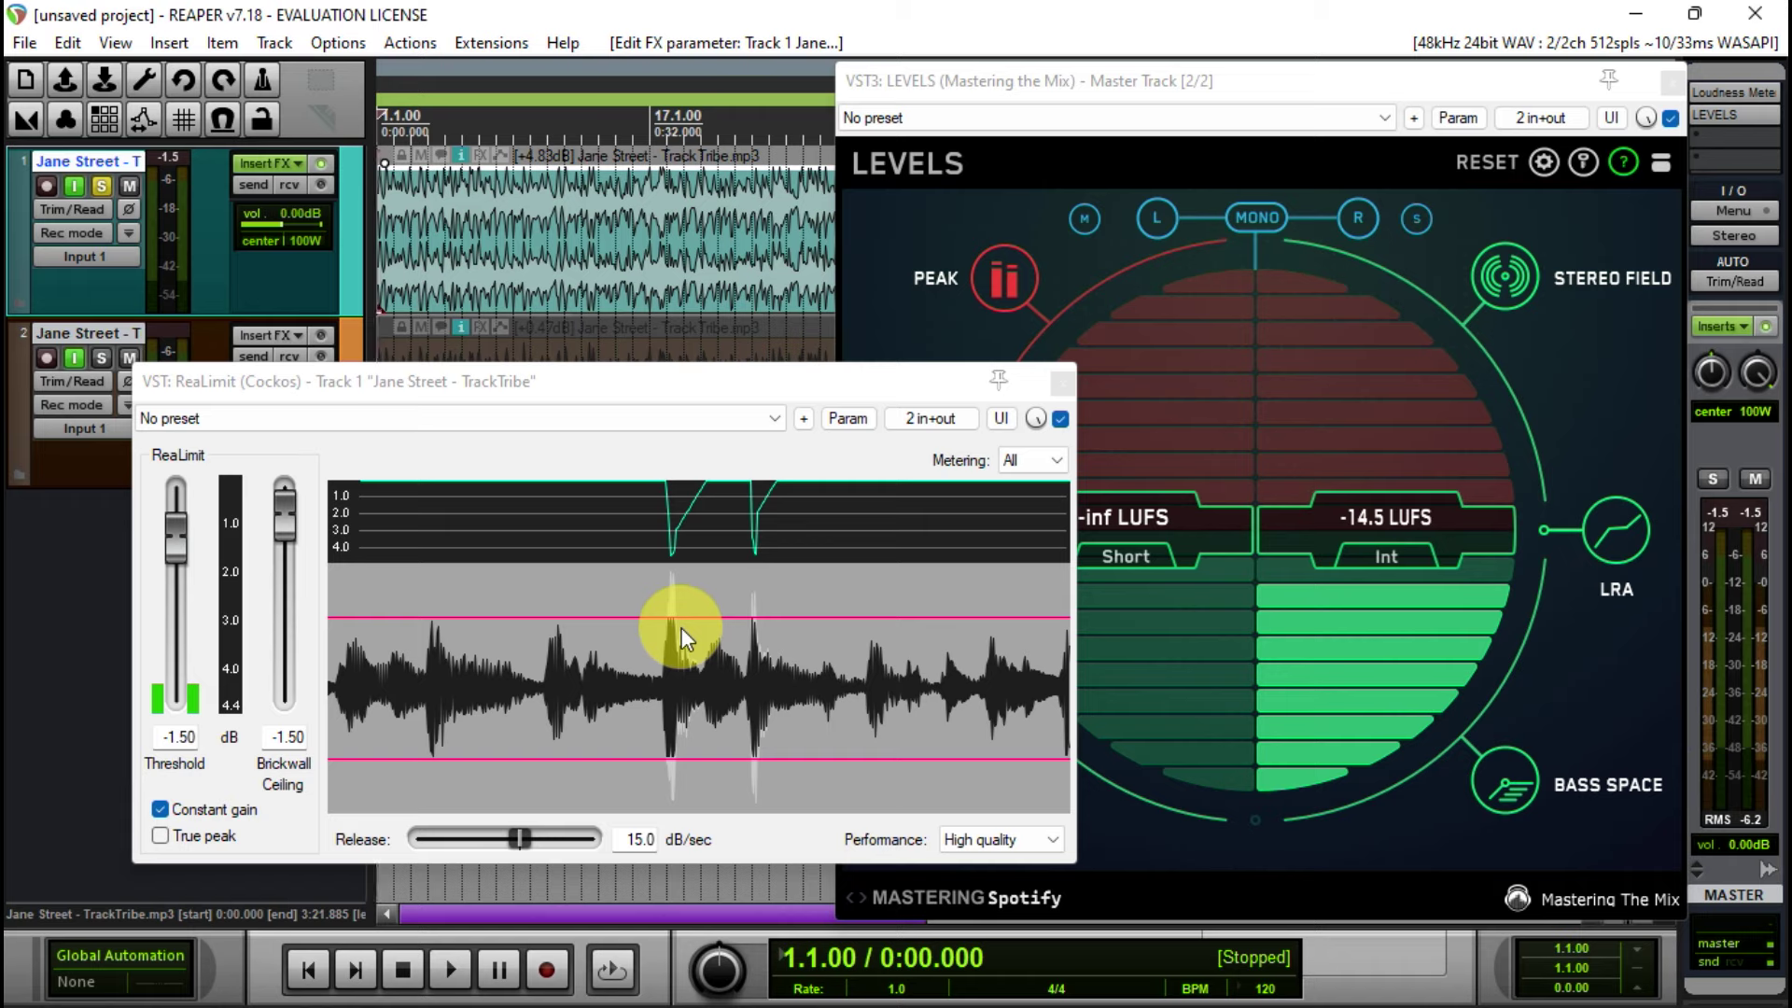
left_click(1061, 388)
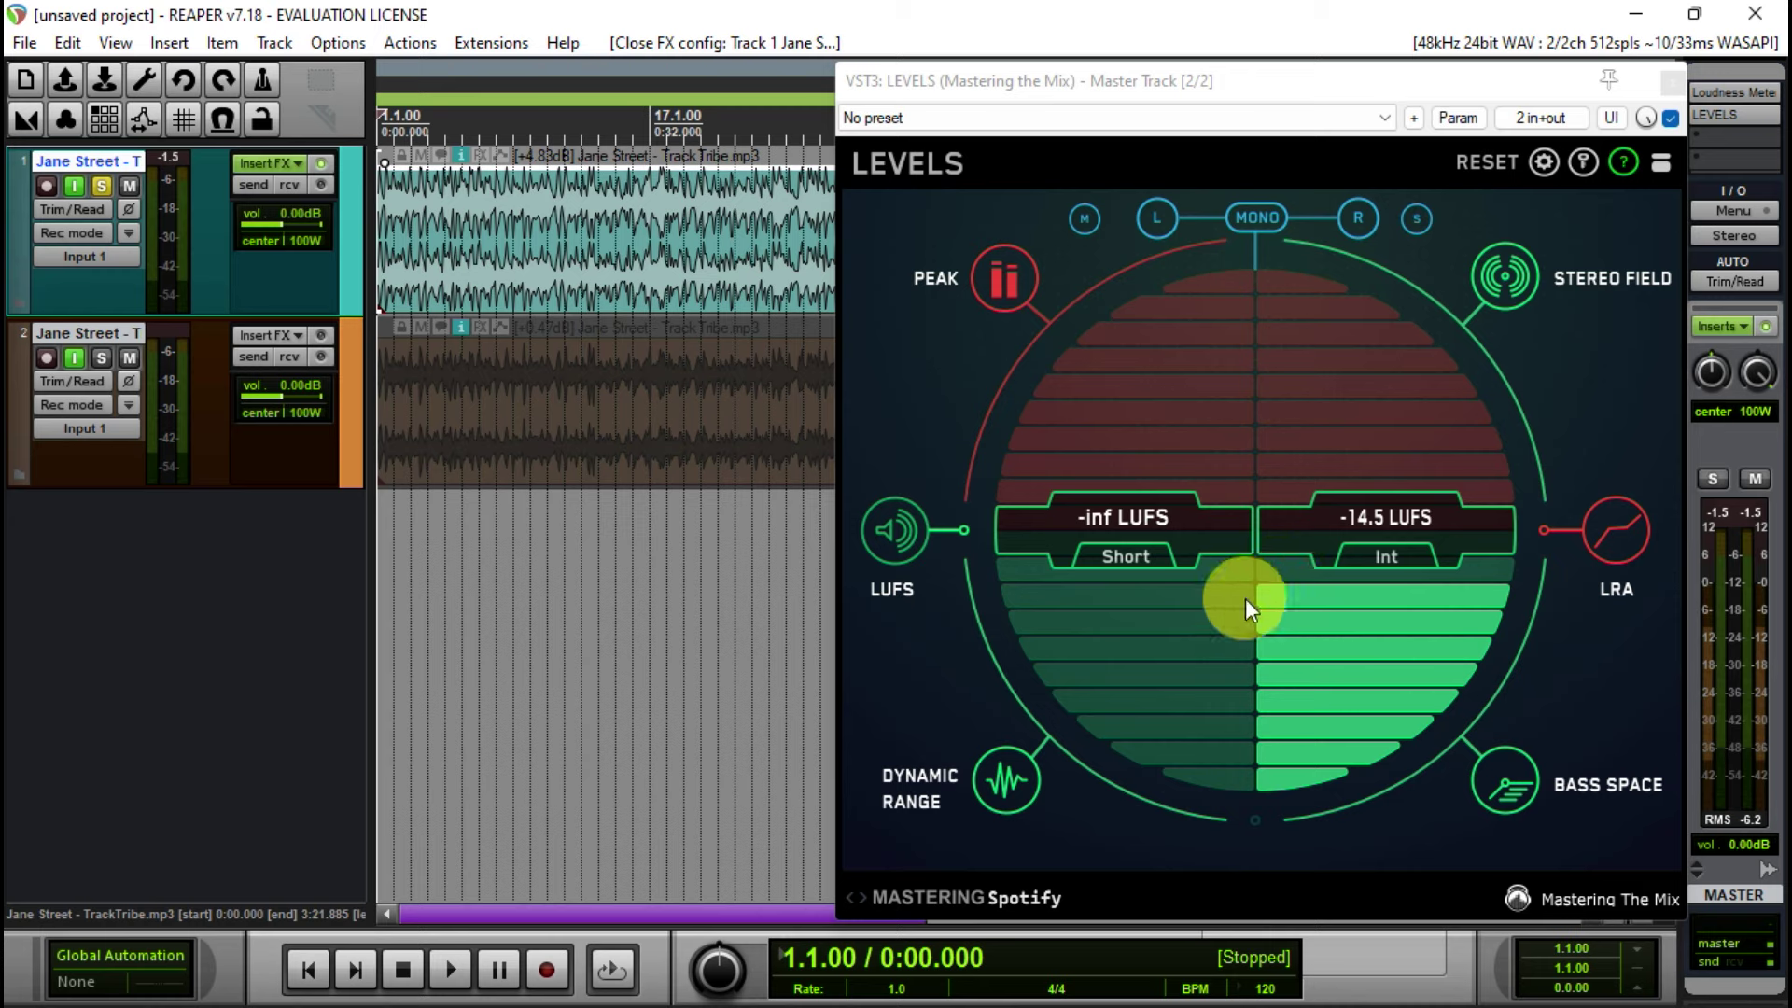
Reset the LEVELS meter and review the loudness targets chart in the browser.
left_click(1505, 157)
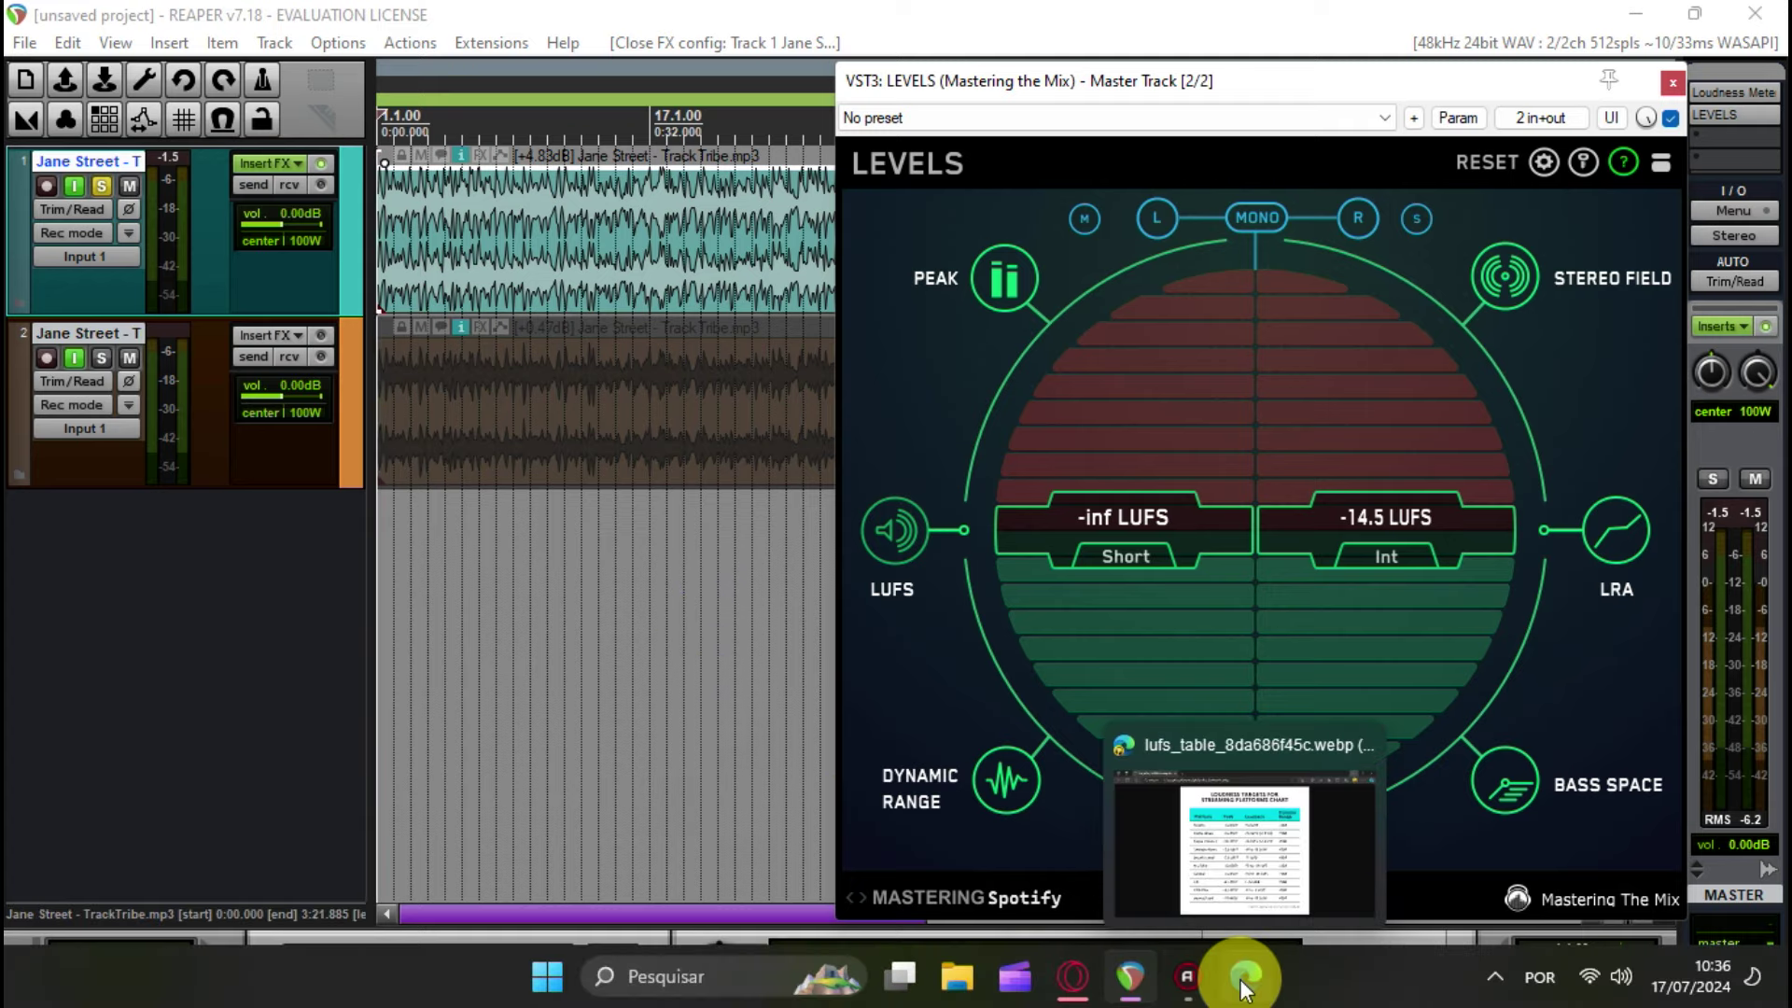
left_click(1246, 976)
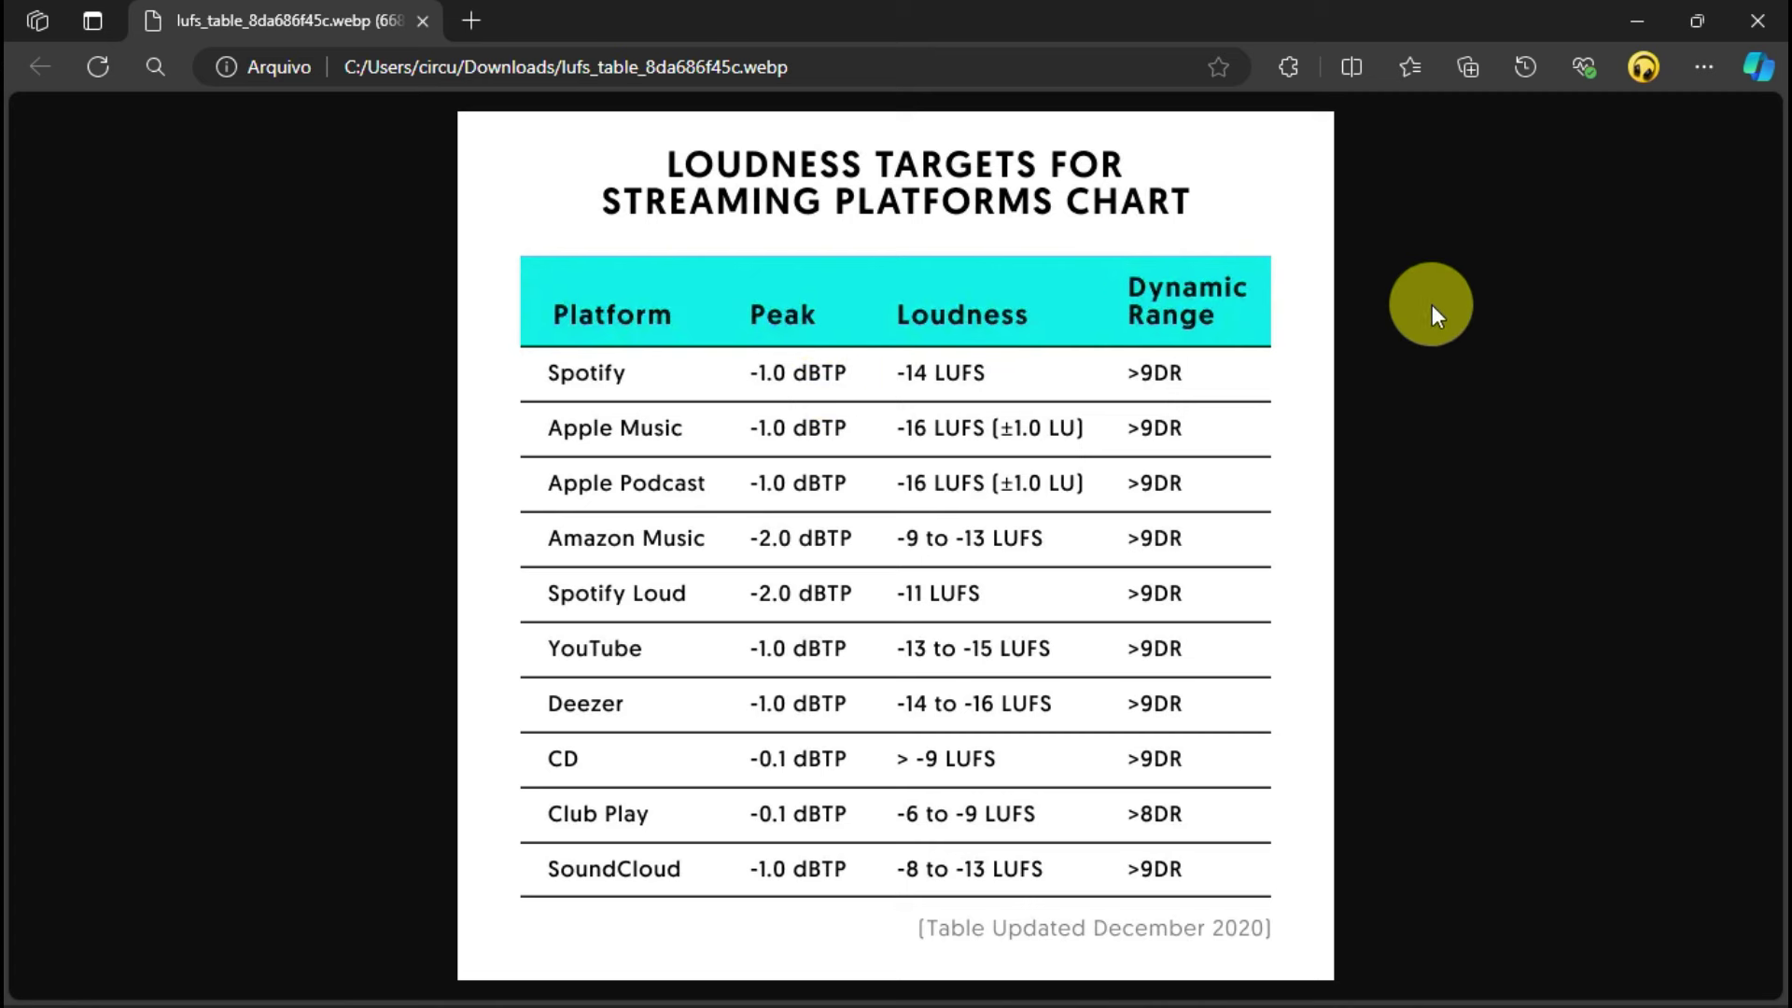
left_click(1633, 21)
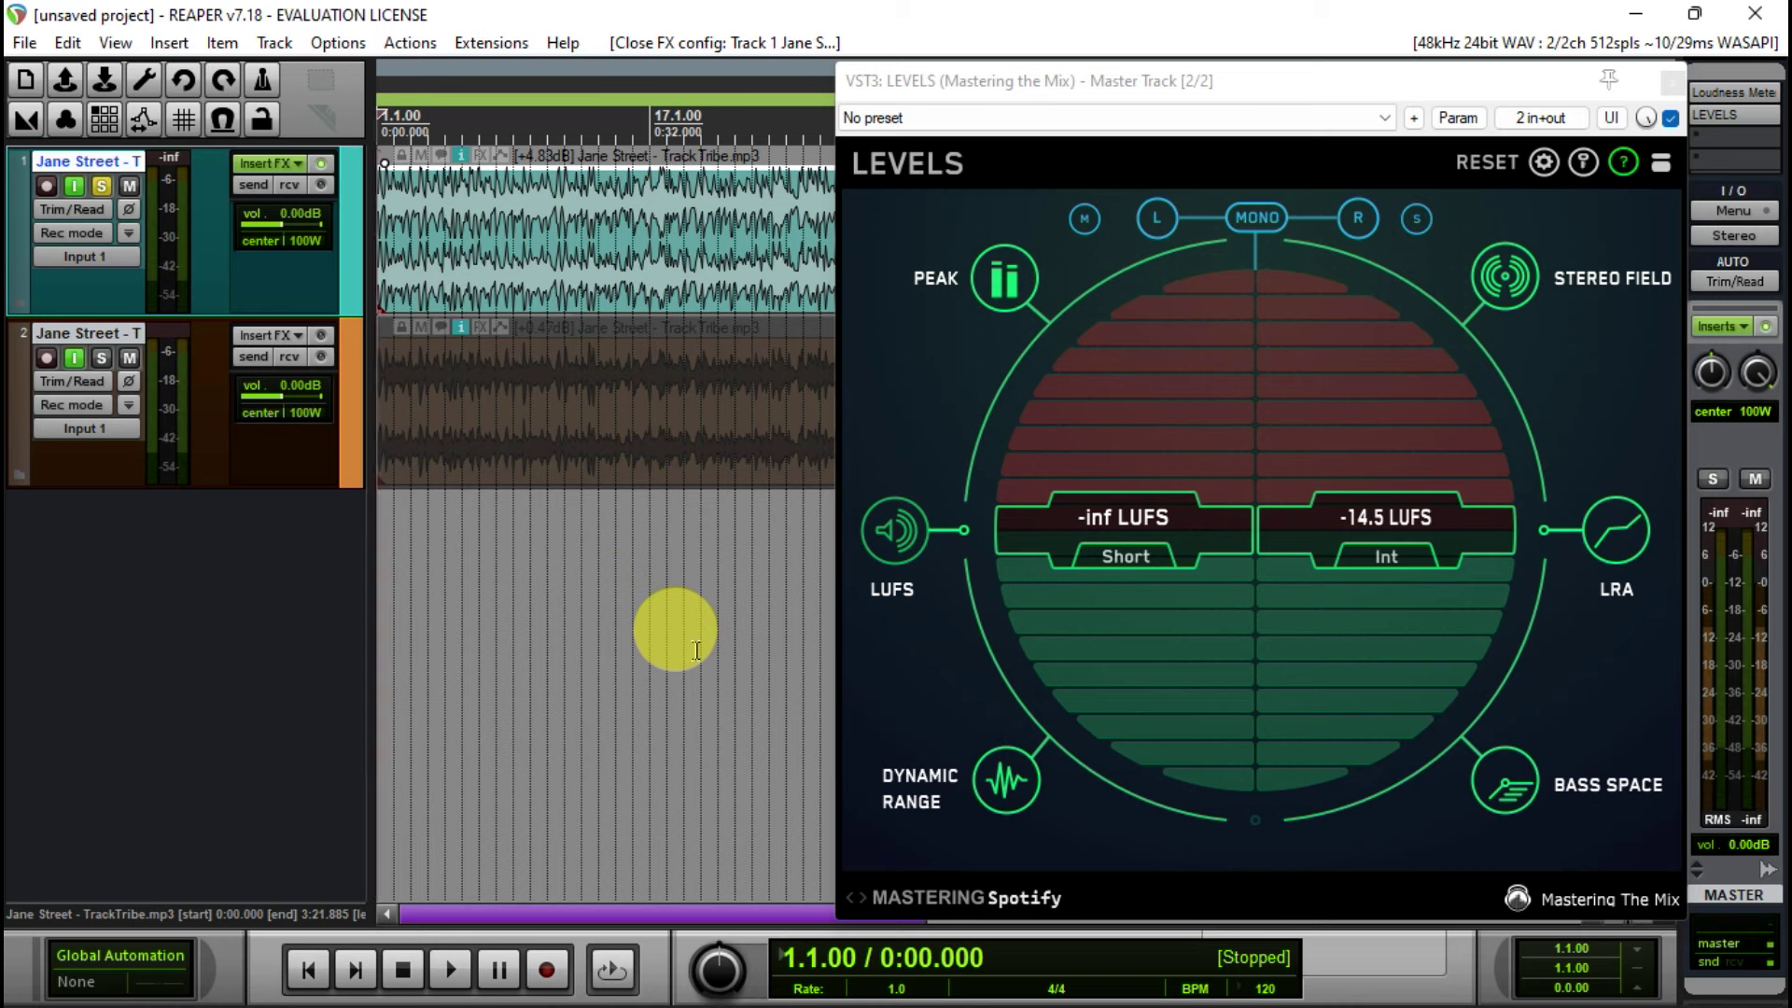
Play track 1 to check its true peak in LEVELS, and clear the peak reading.
key("space")
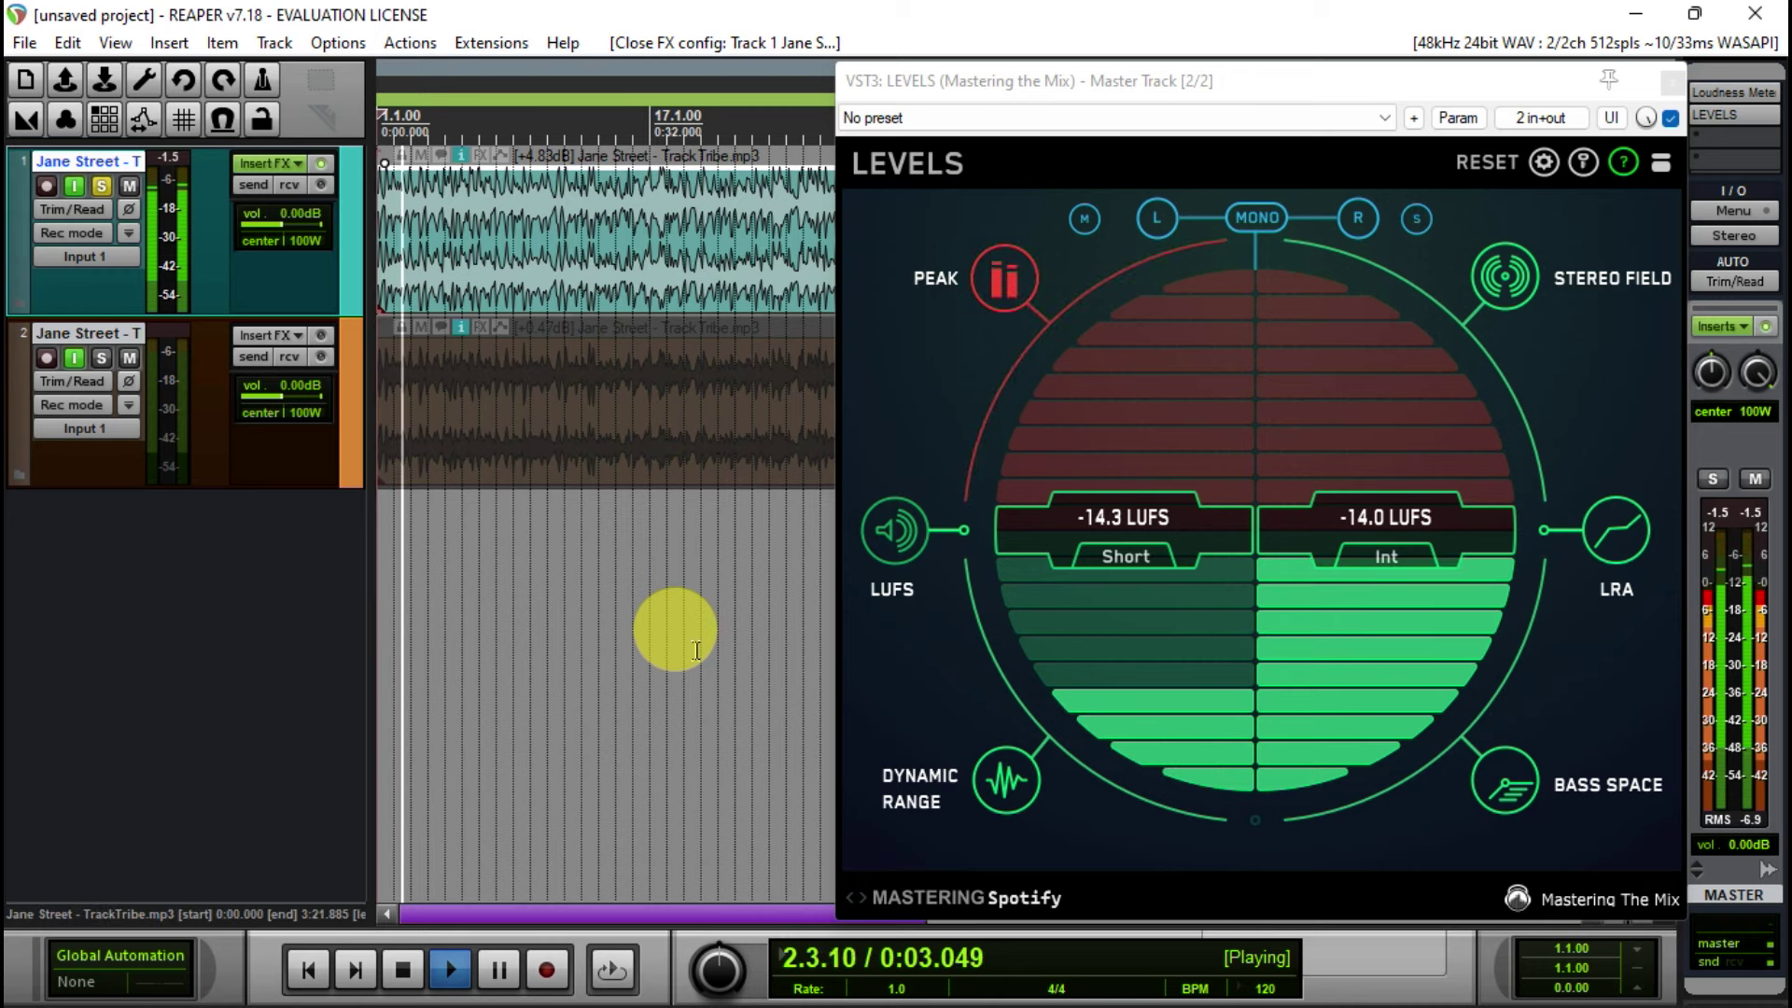
left_click(1022, 288)
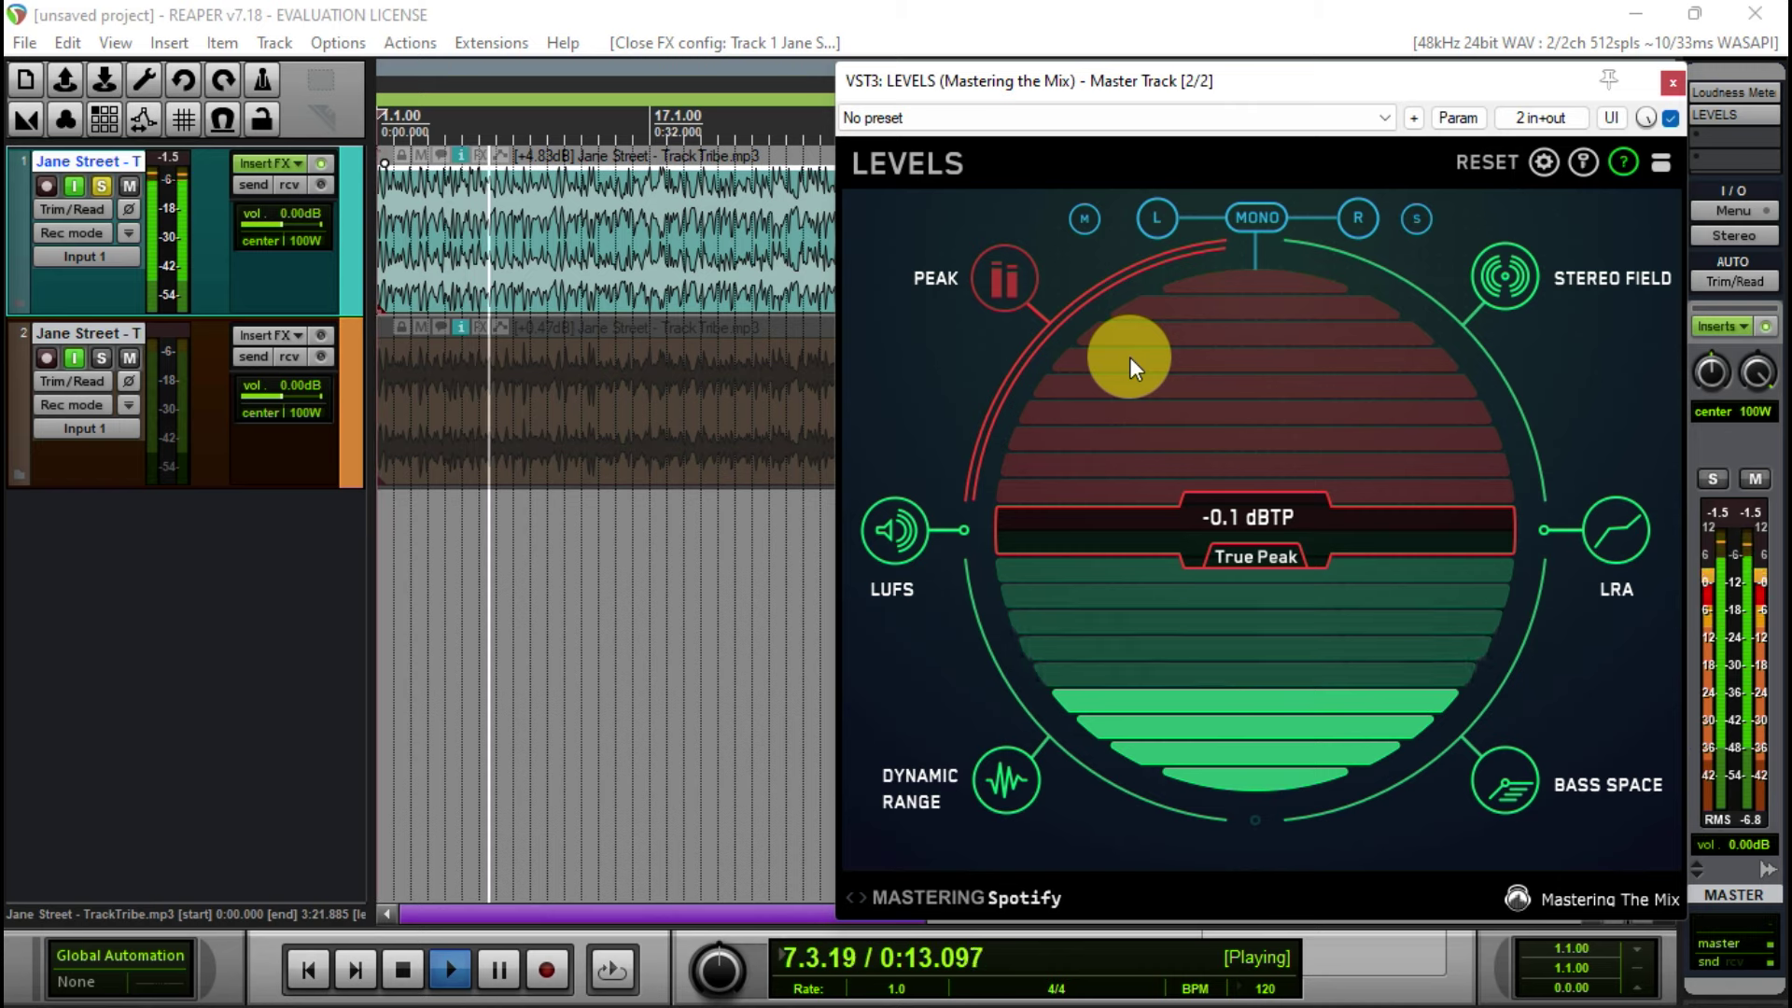
key("space")
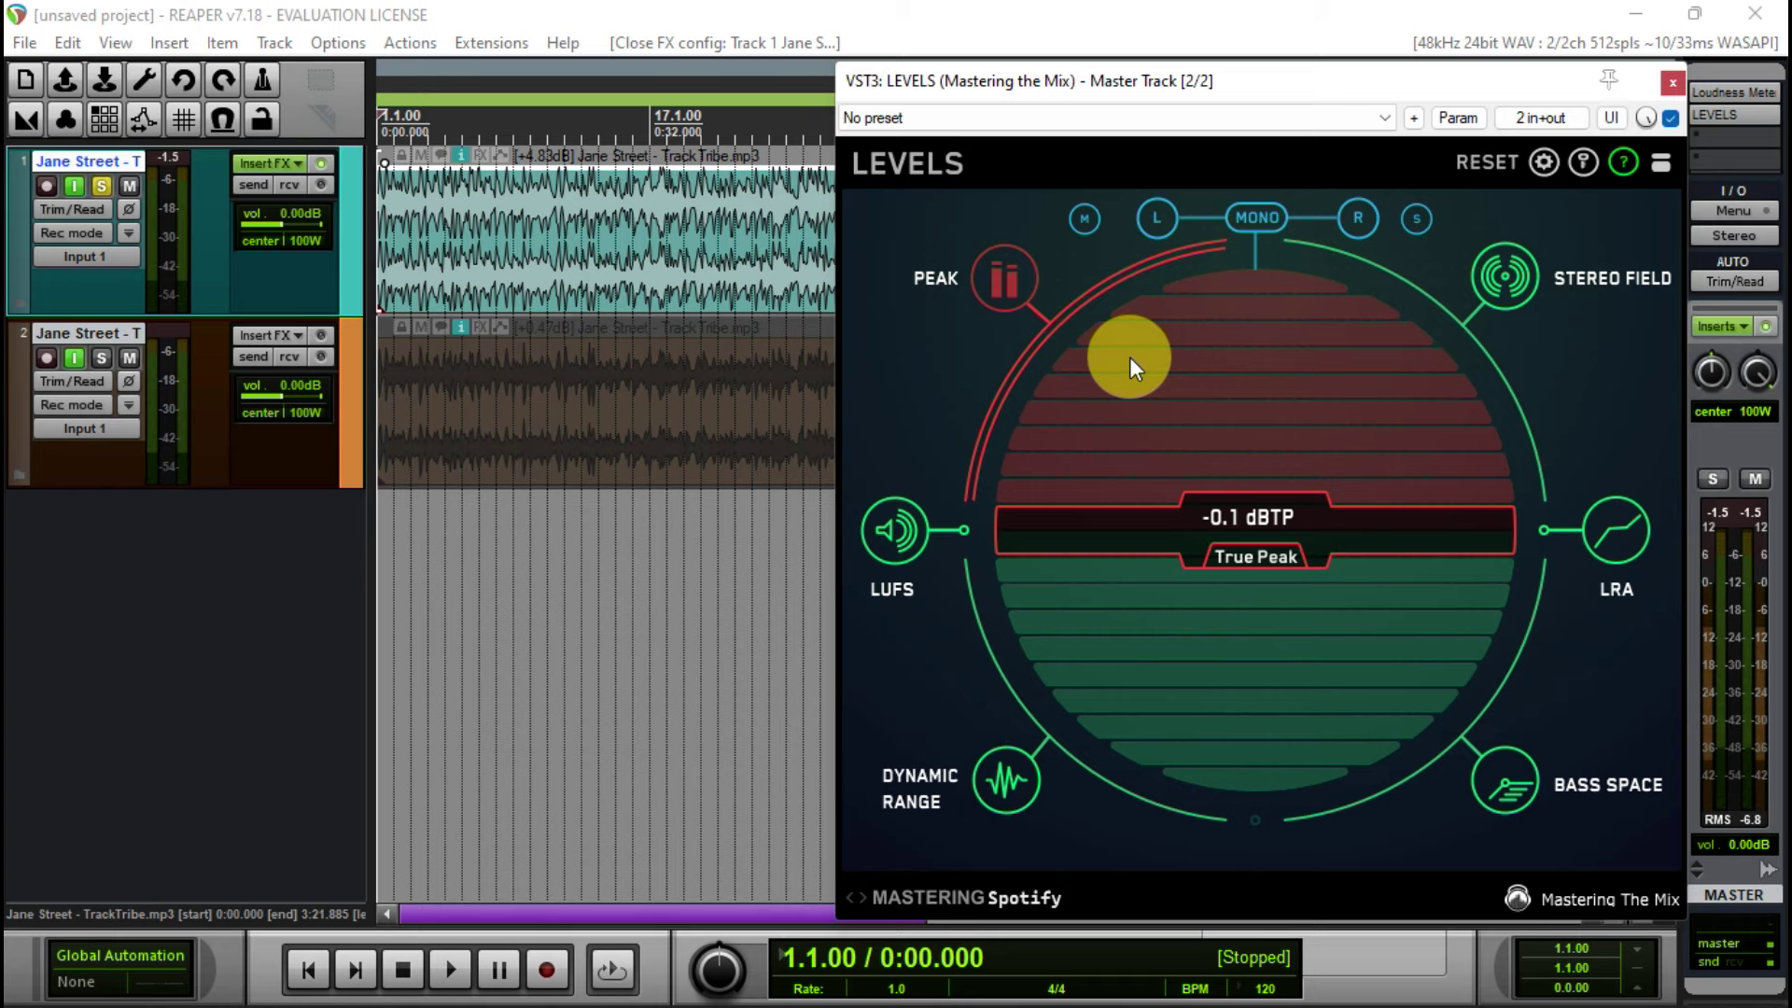
left_click(1010, 297)
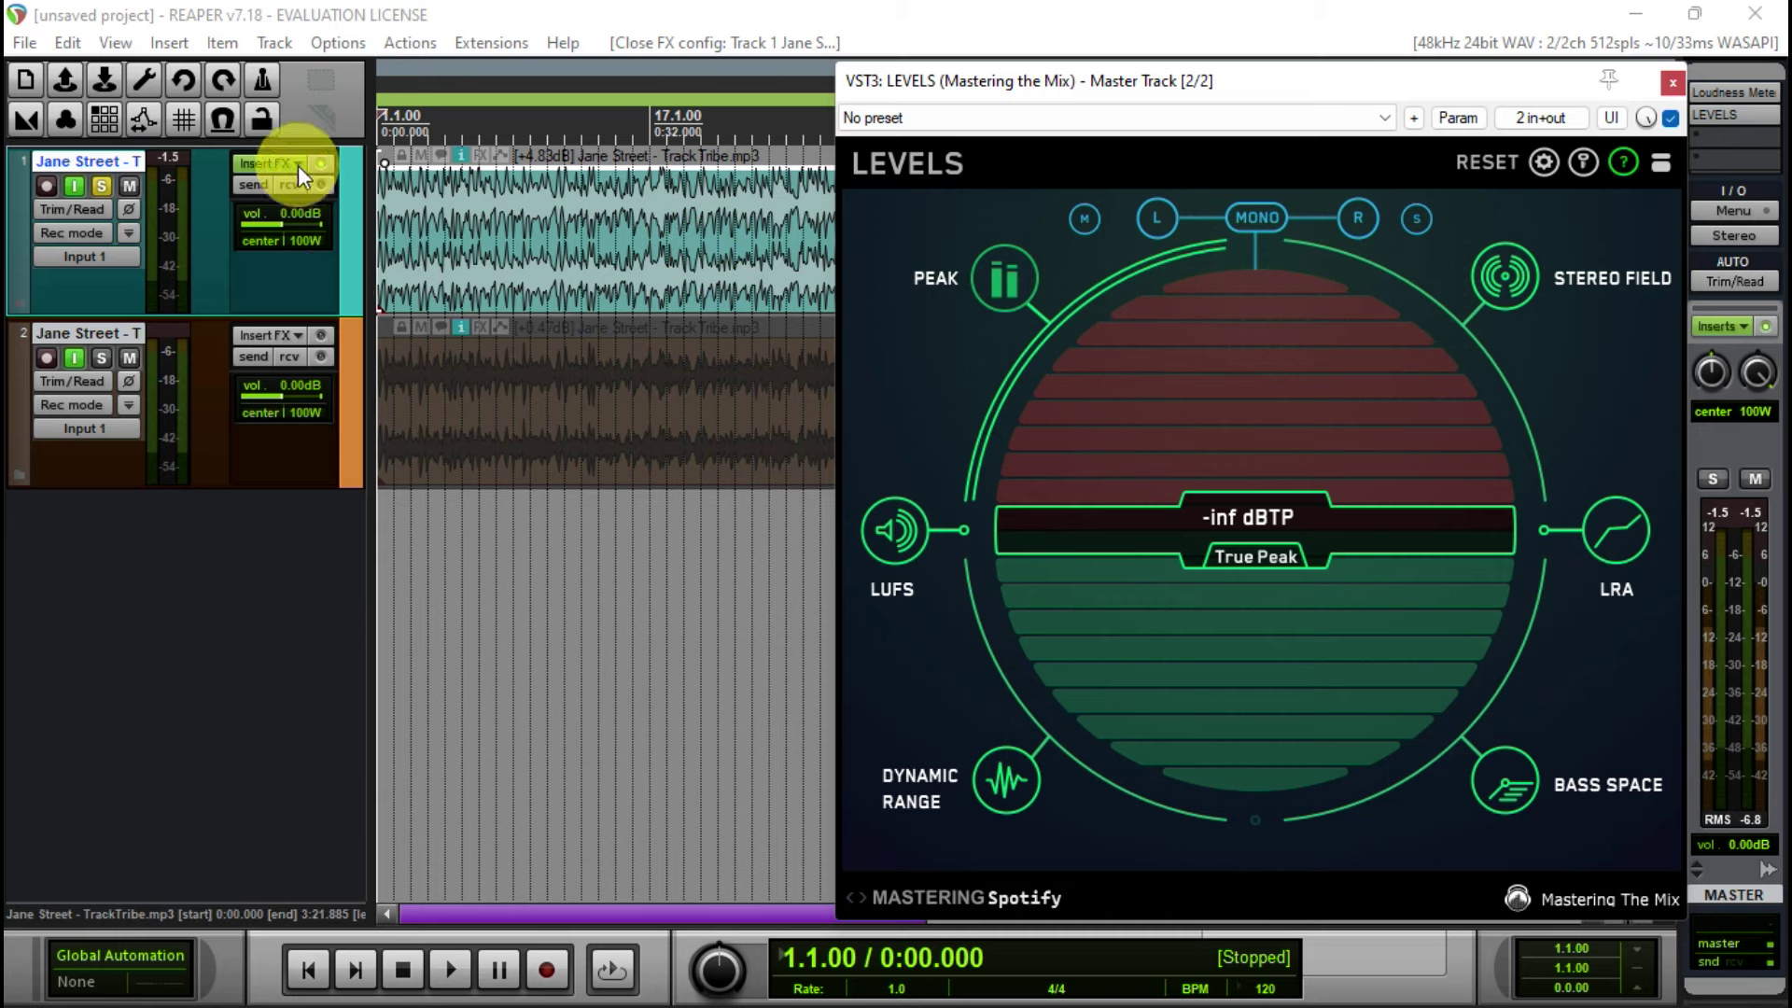
Bypass the effects on track 1 and move the solo from track 1 to track 2.
left_click(97, 186)
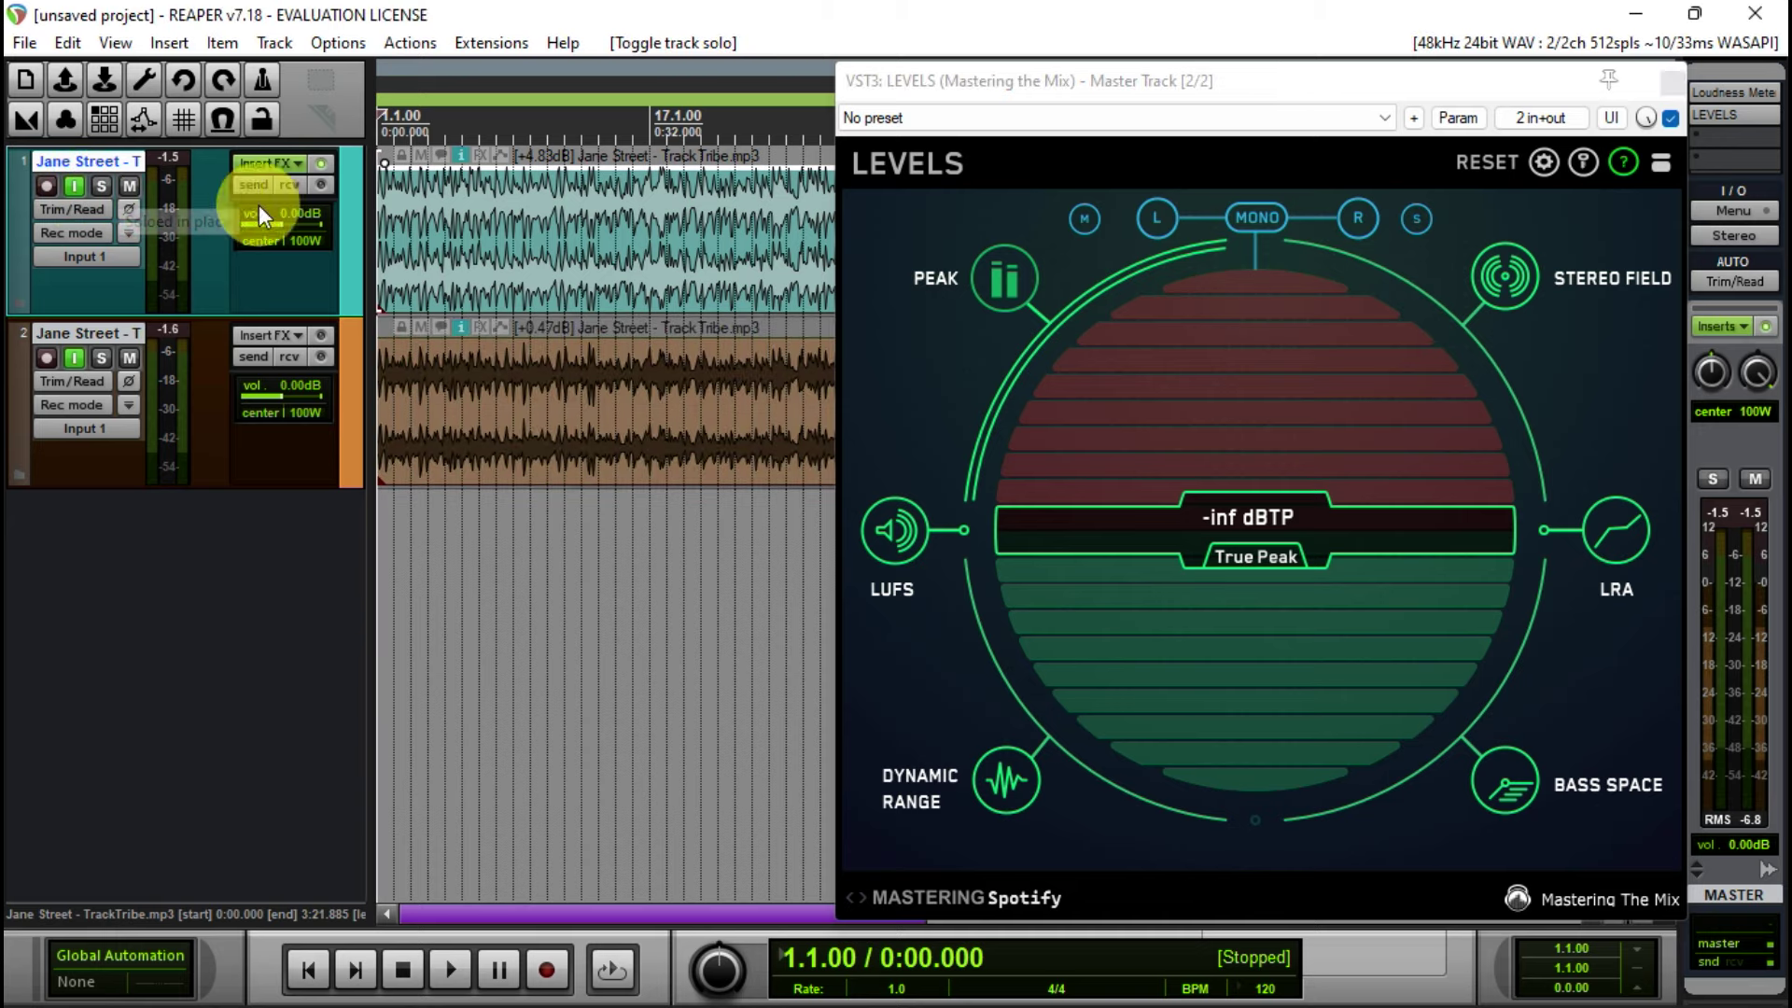
left_click(320, 164)
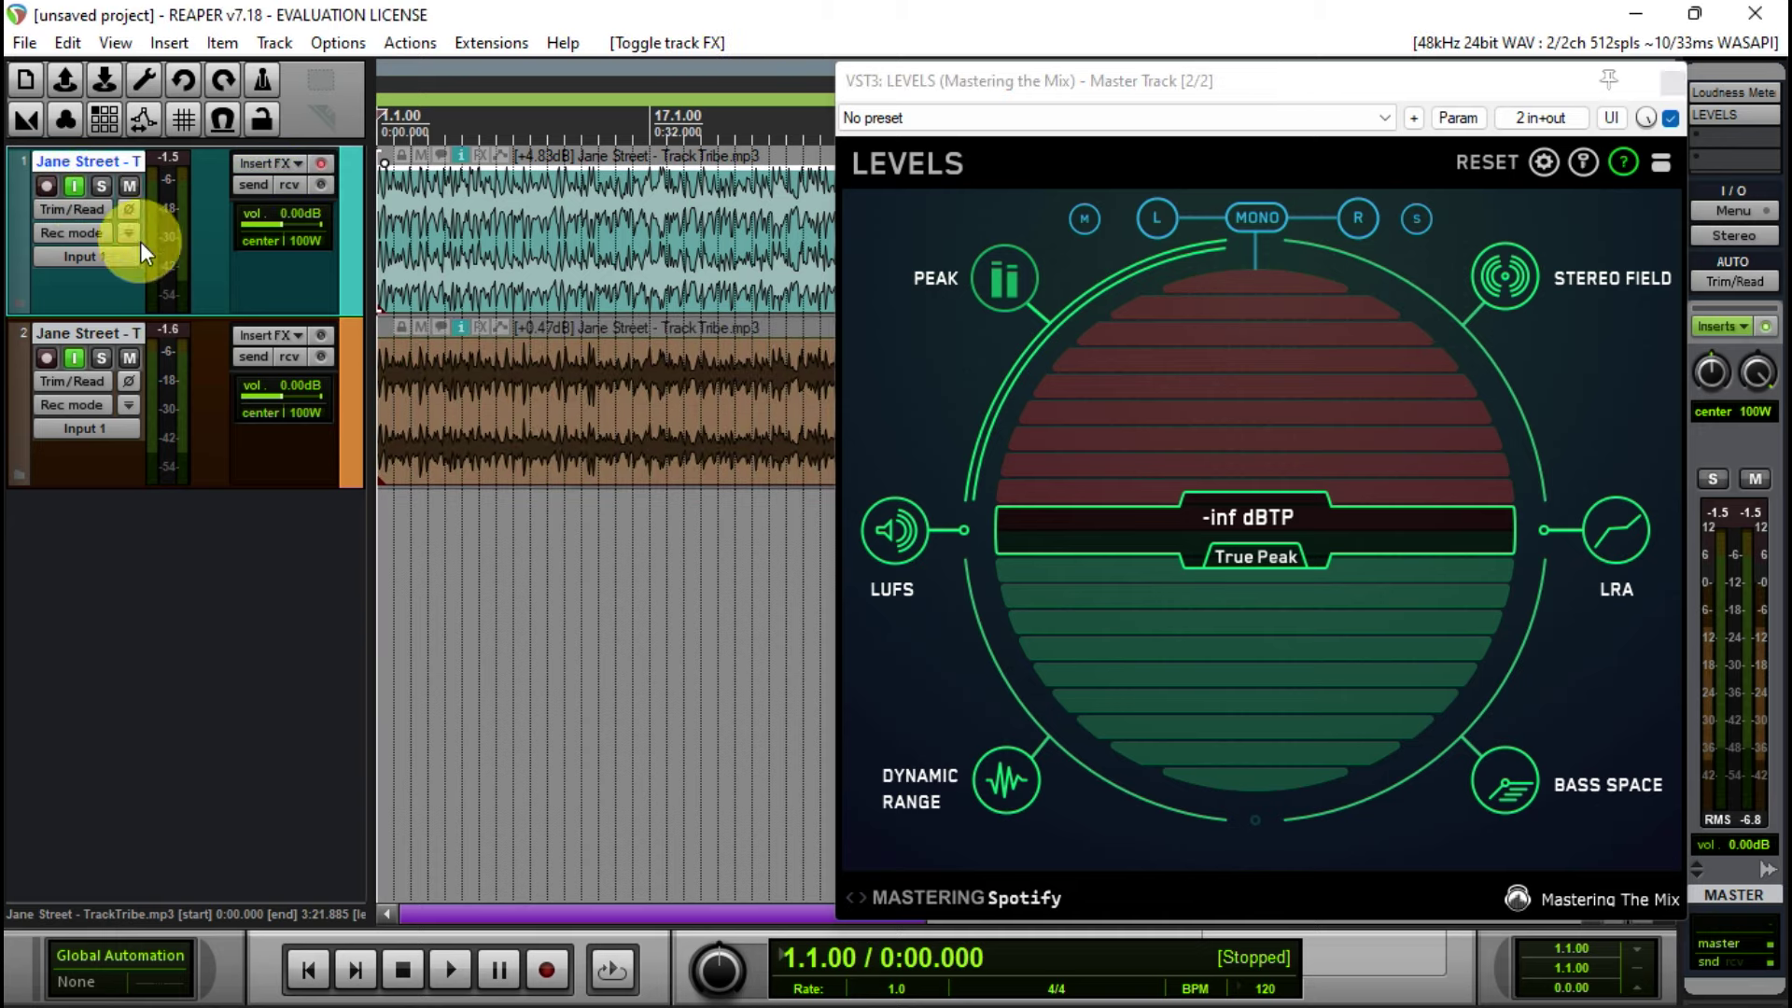
left_click(104, 359)
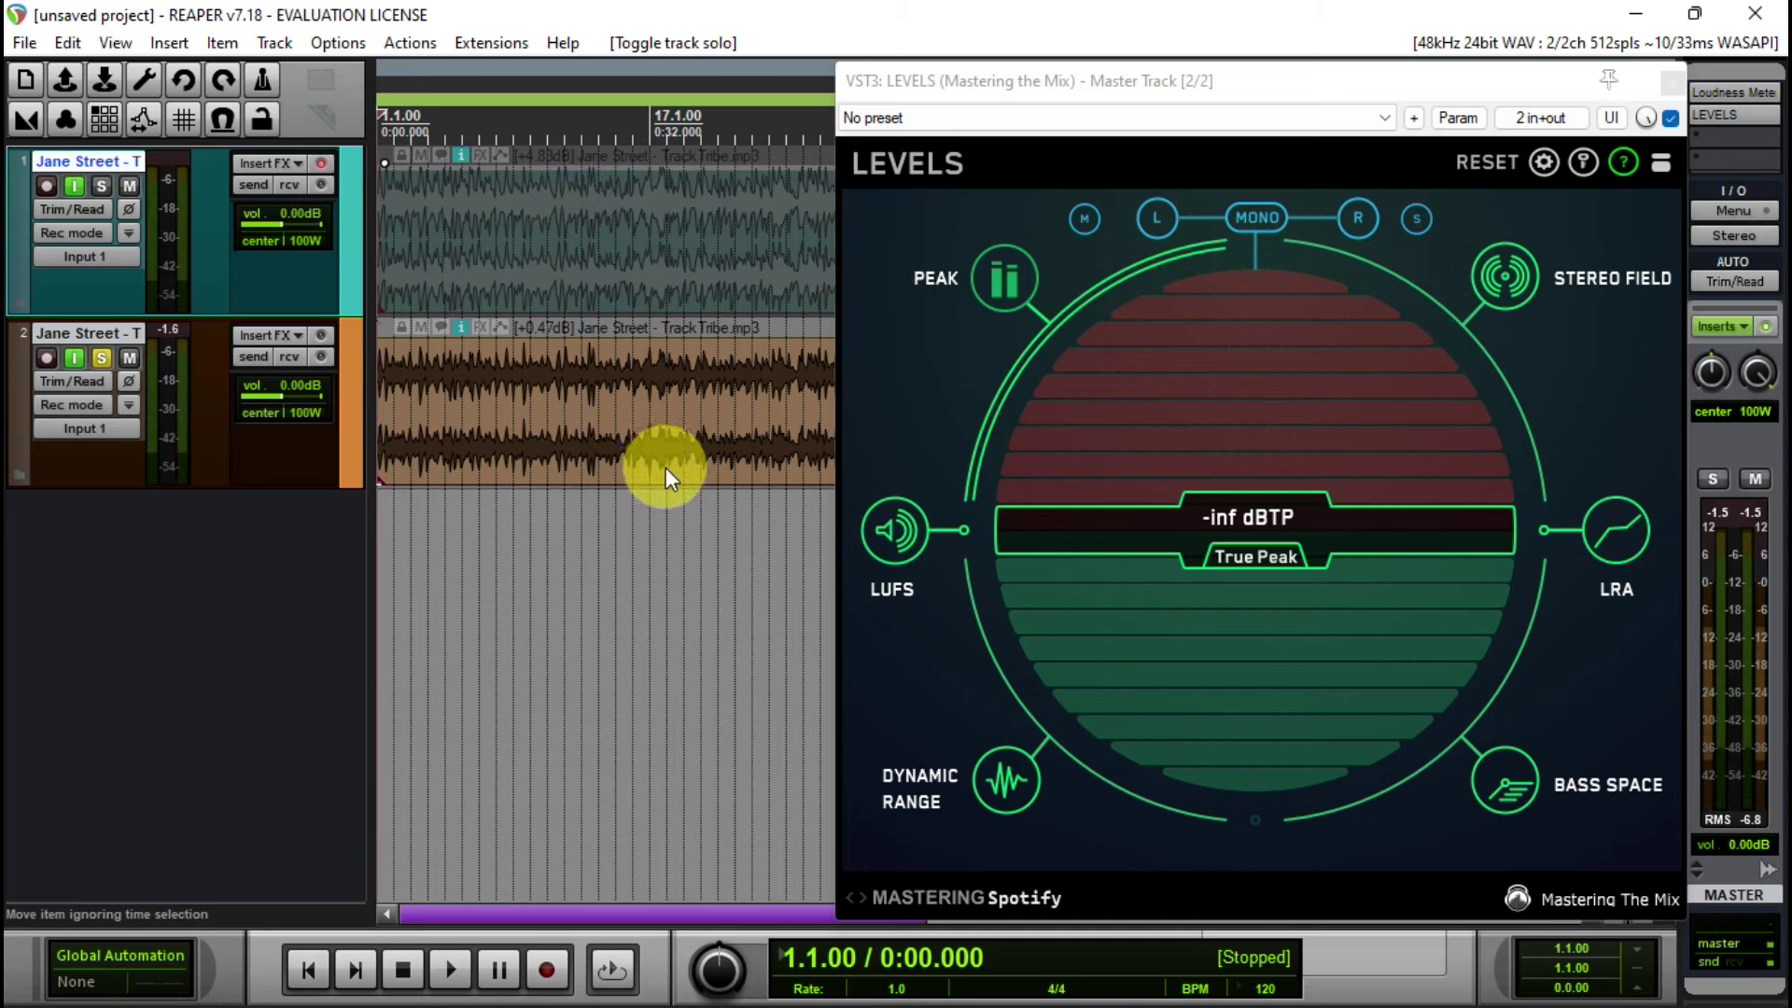
Add ReaLimit to track 2 and enable its Constant gain option.
left_click(278, 339)
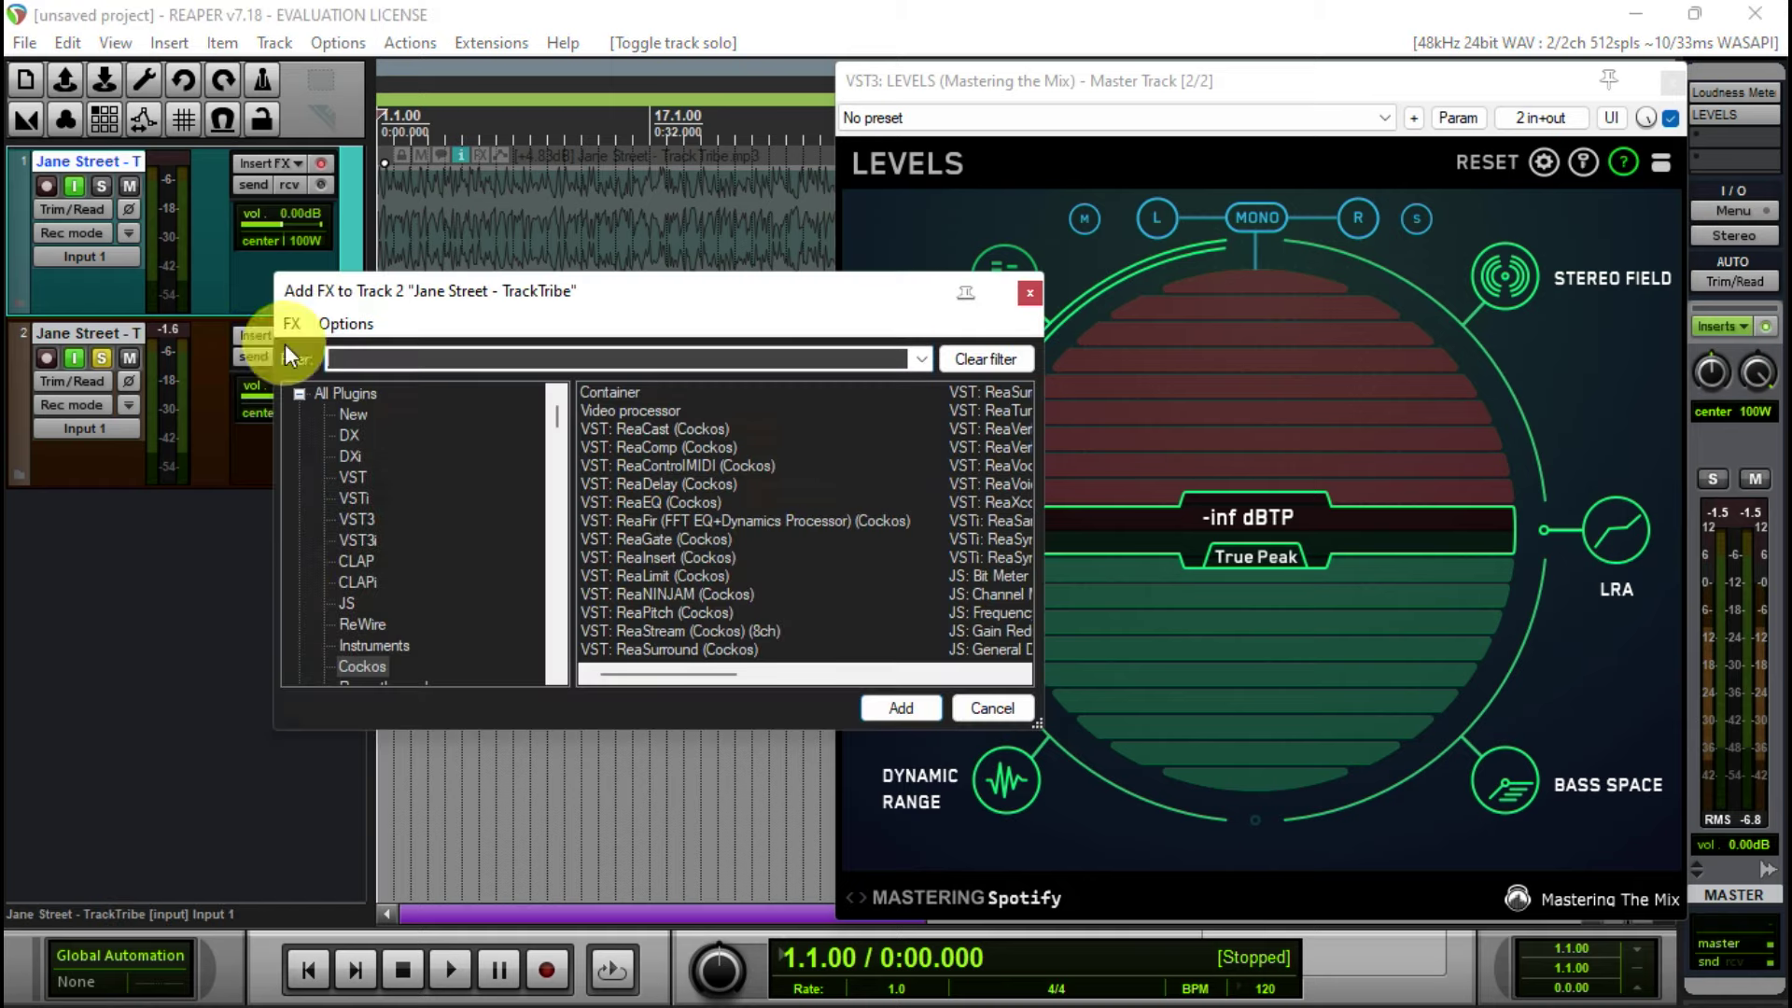
double_click(668, 575)
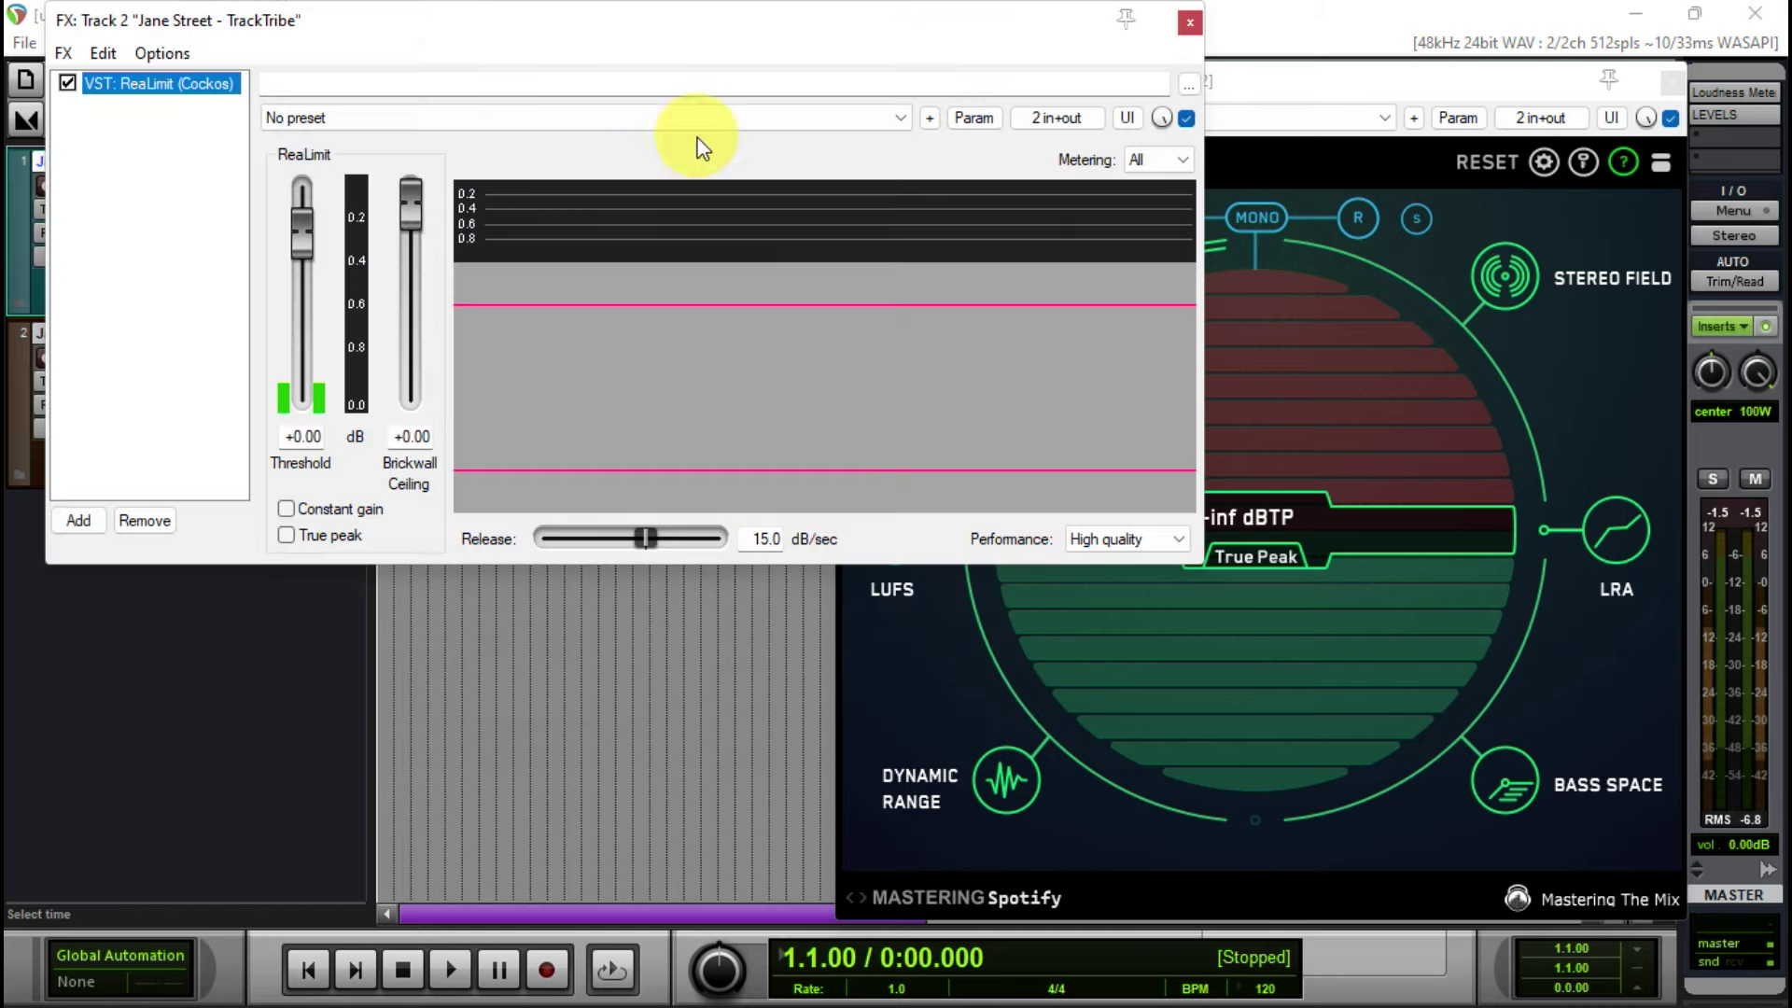
left_click_drag(738, 42, 878, 273)
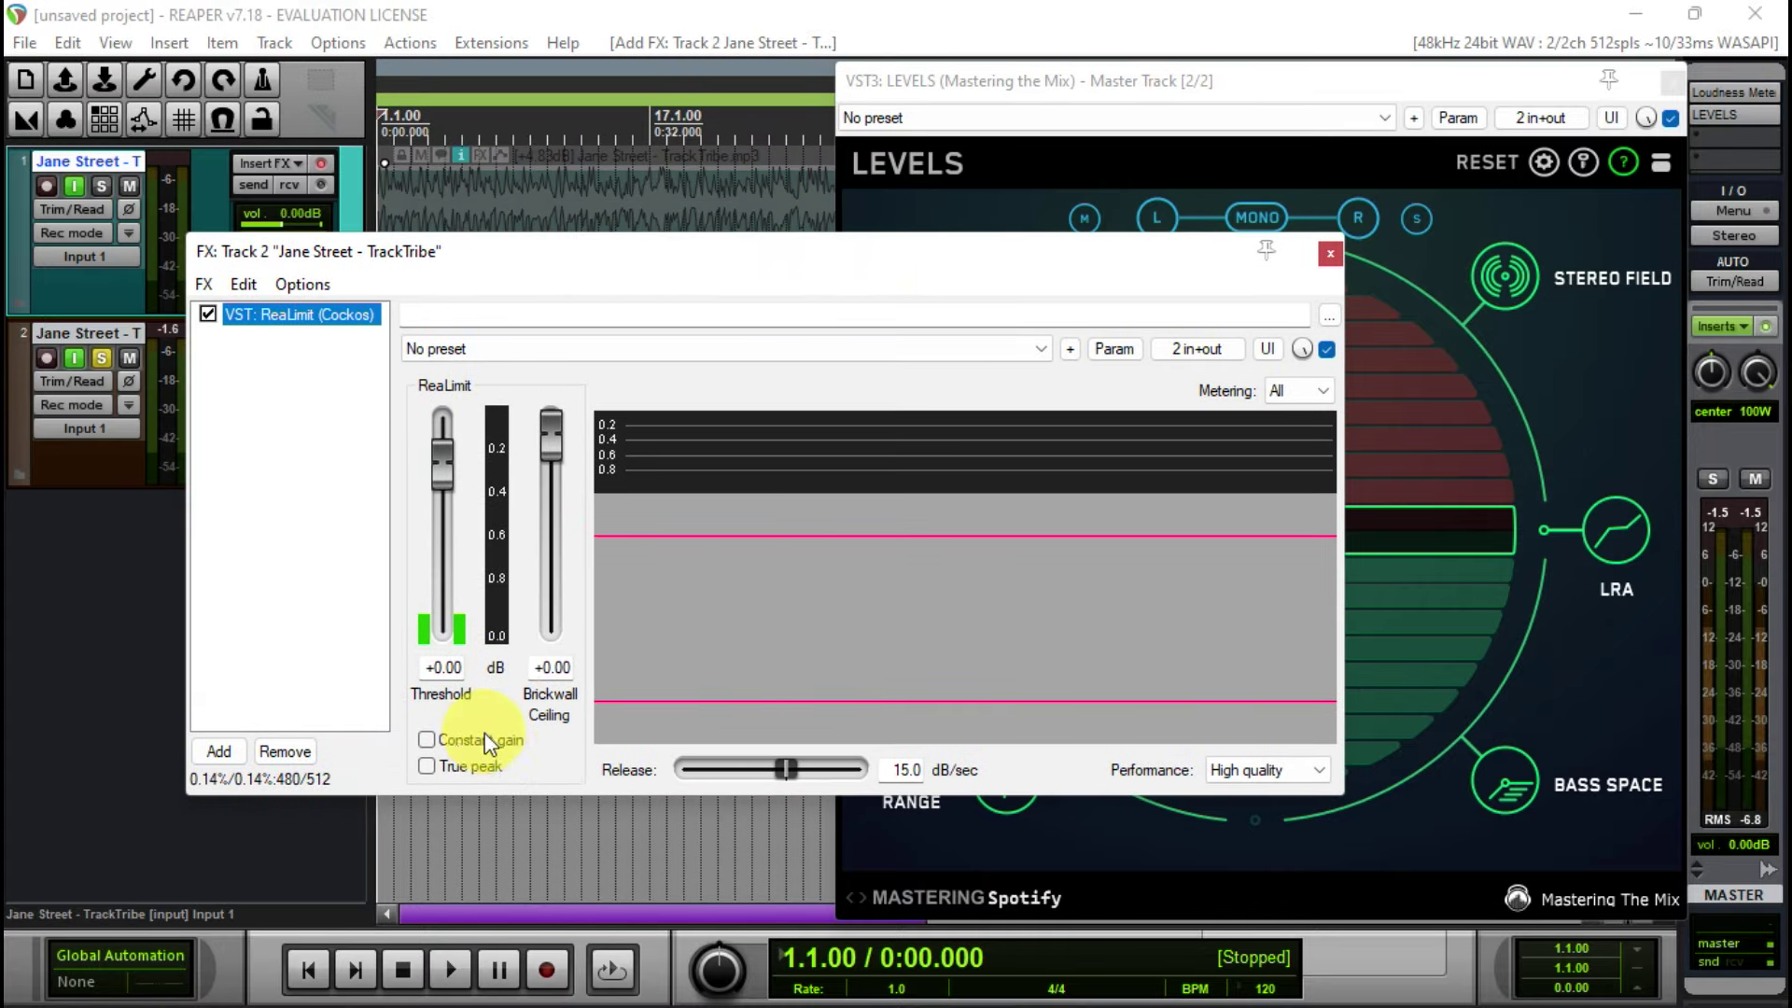
left_click(428, 741)
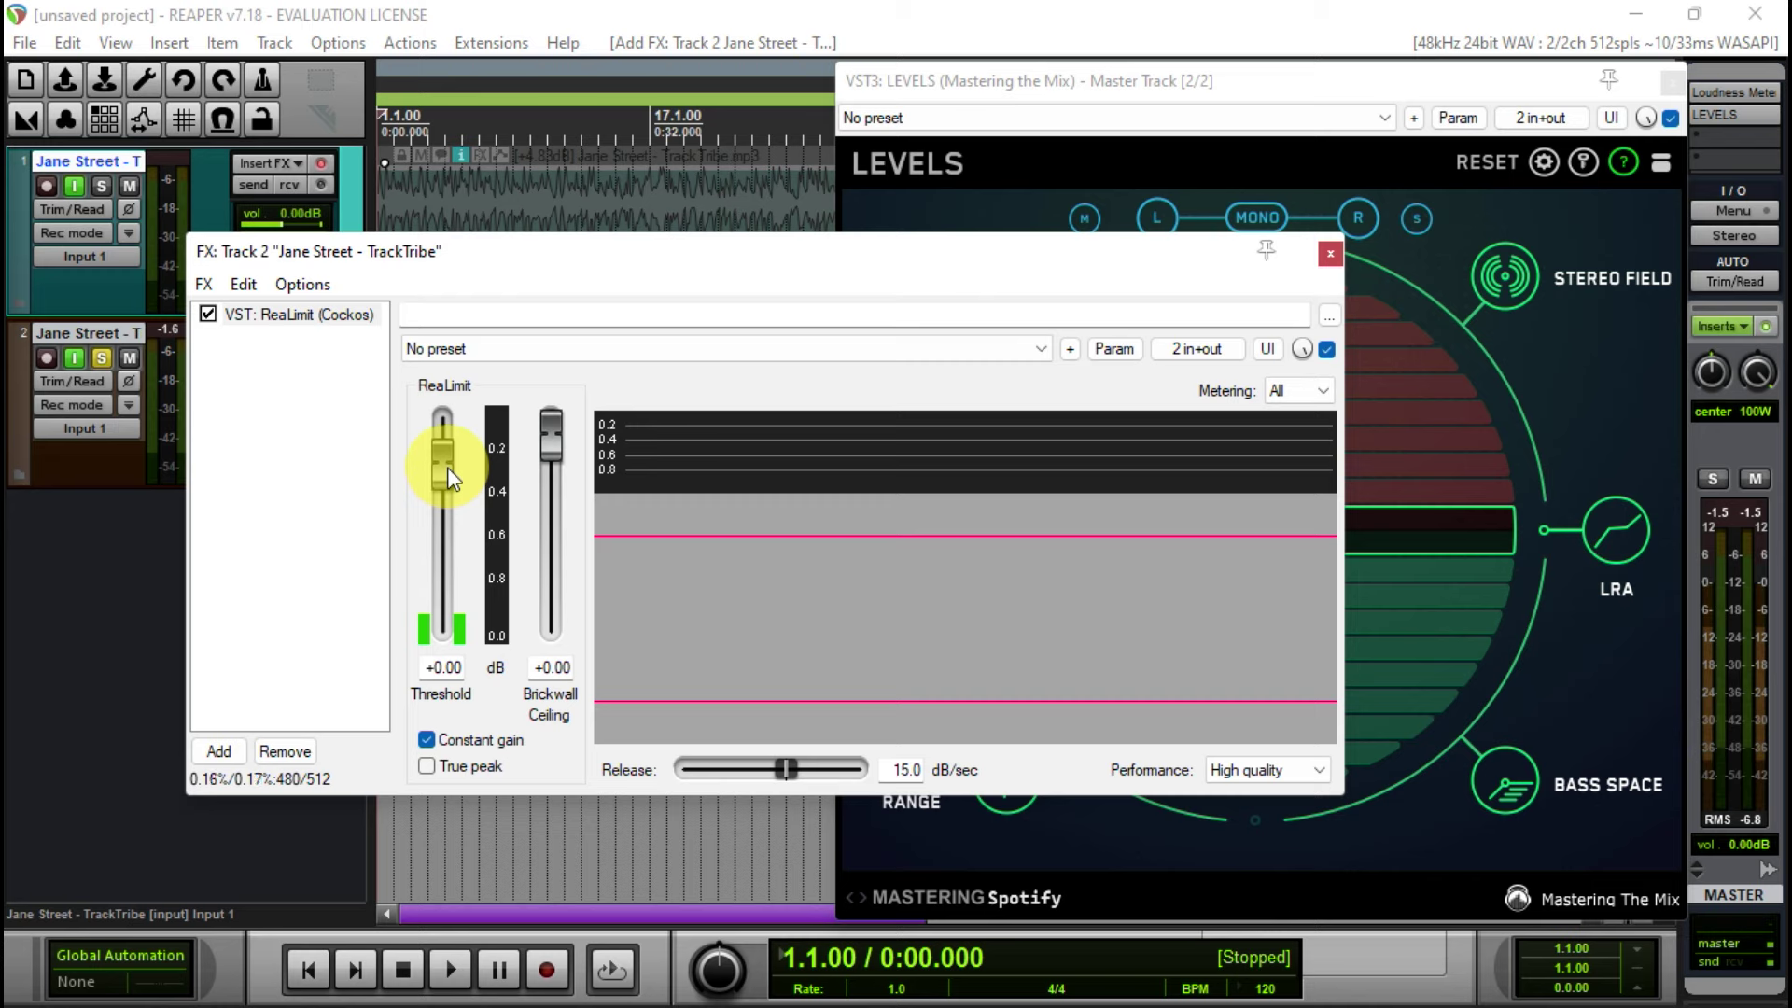
Play track 2 while lowering the ReaLimit threshold to -5.80 dB, stop playback, and close the effect window.
key("space")
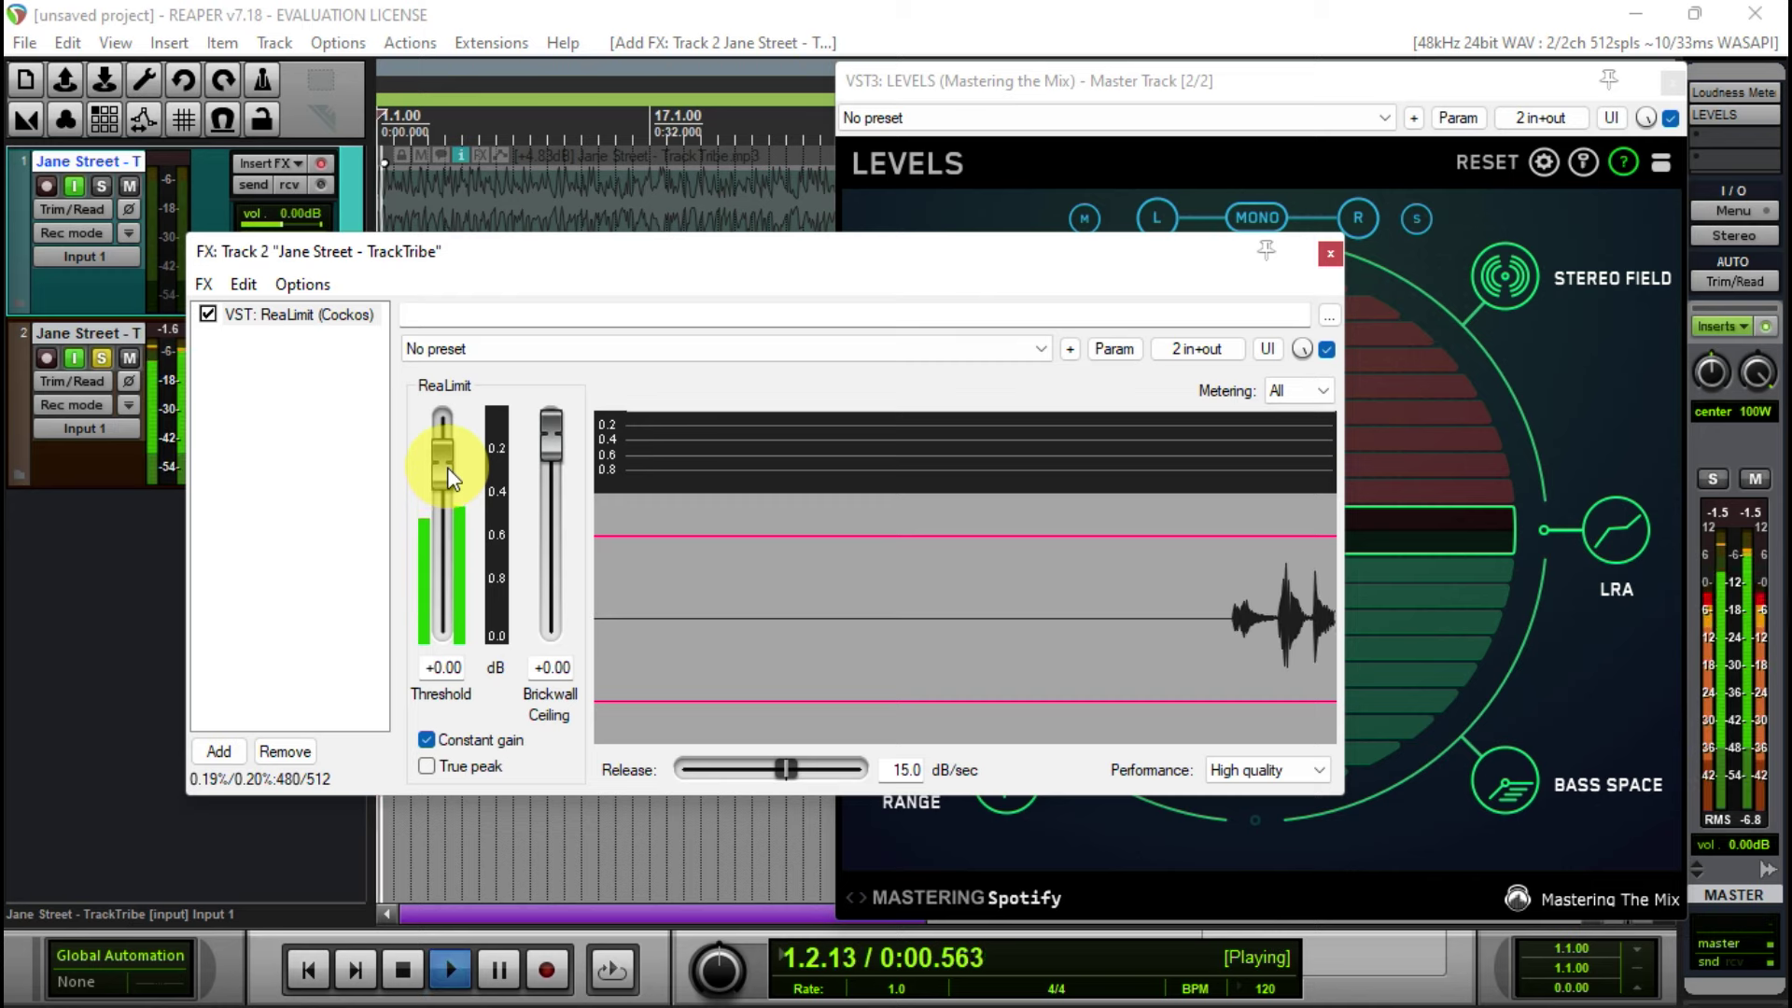
left_click_drag(447, 475, 447, 482)
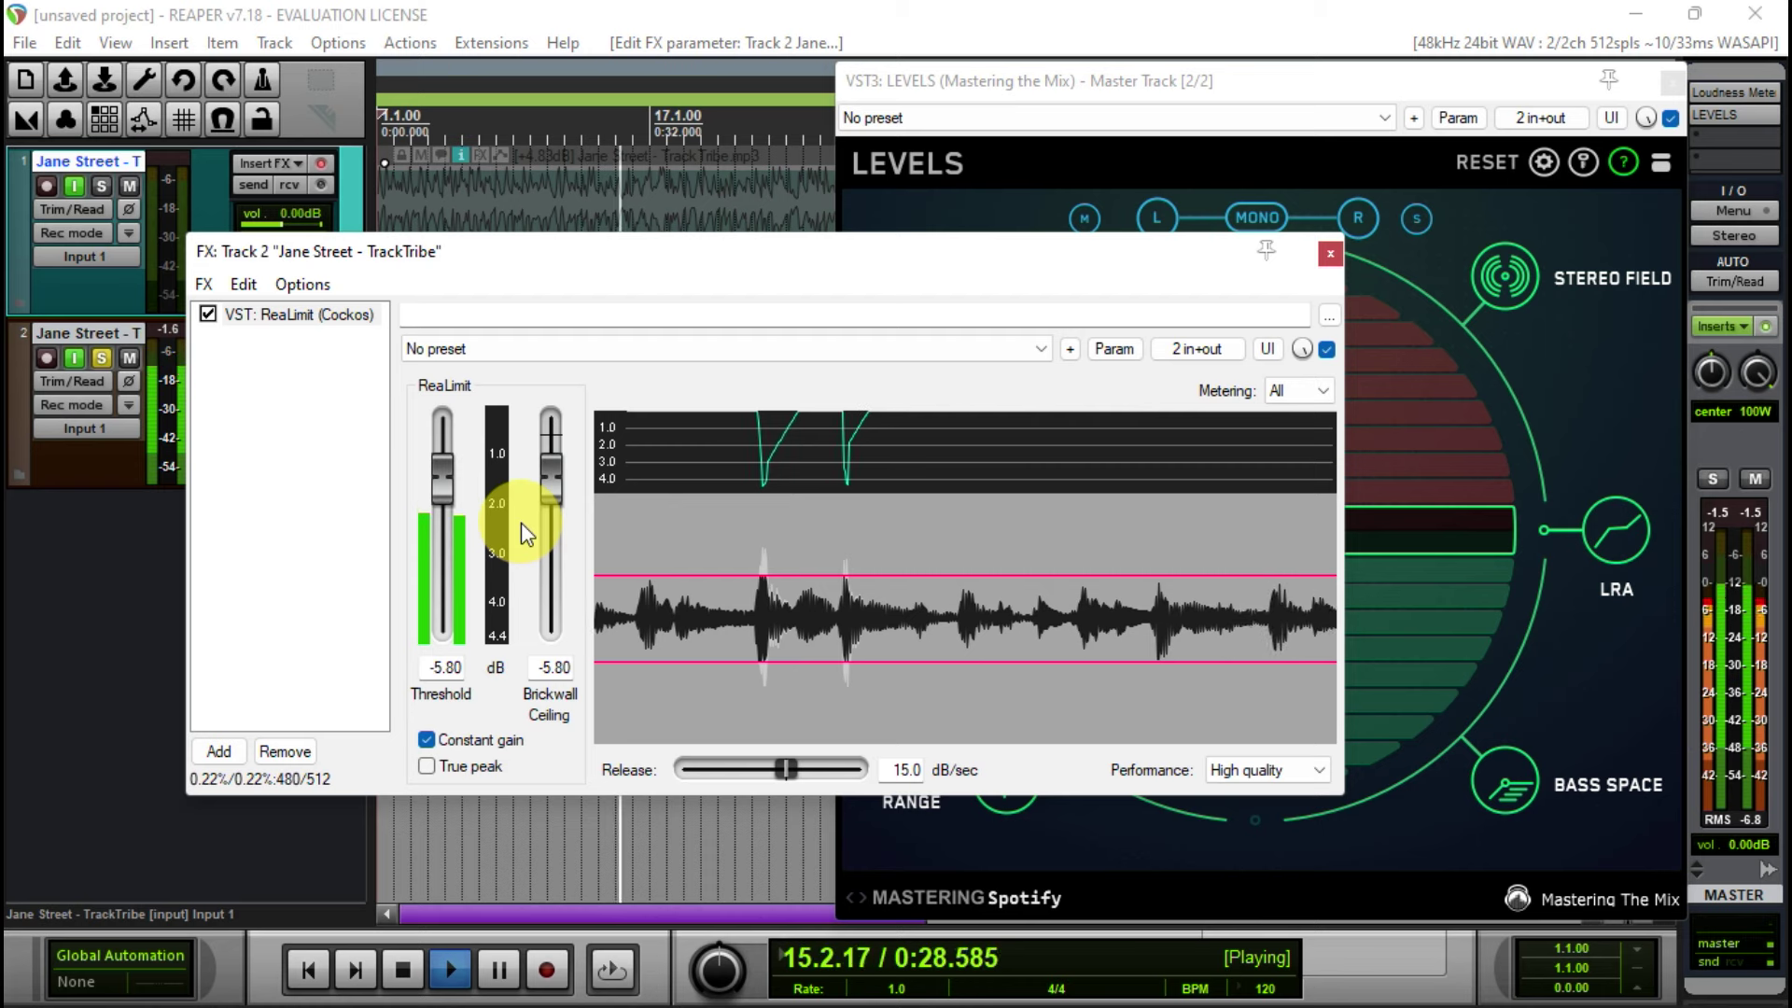
key("space")
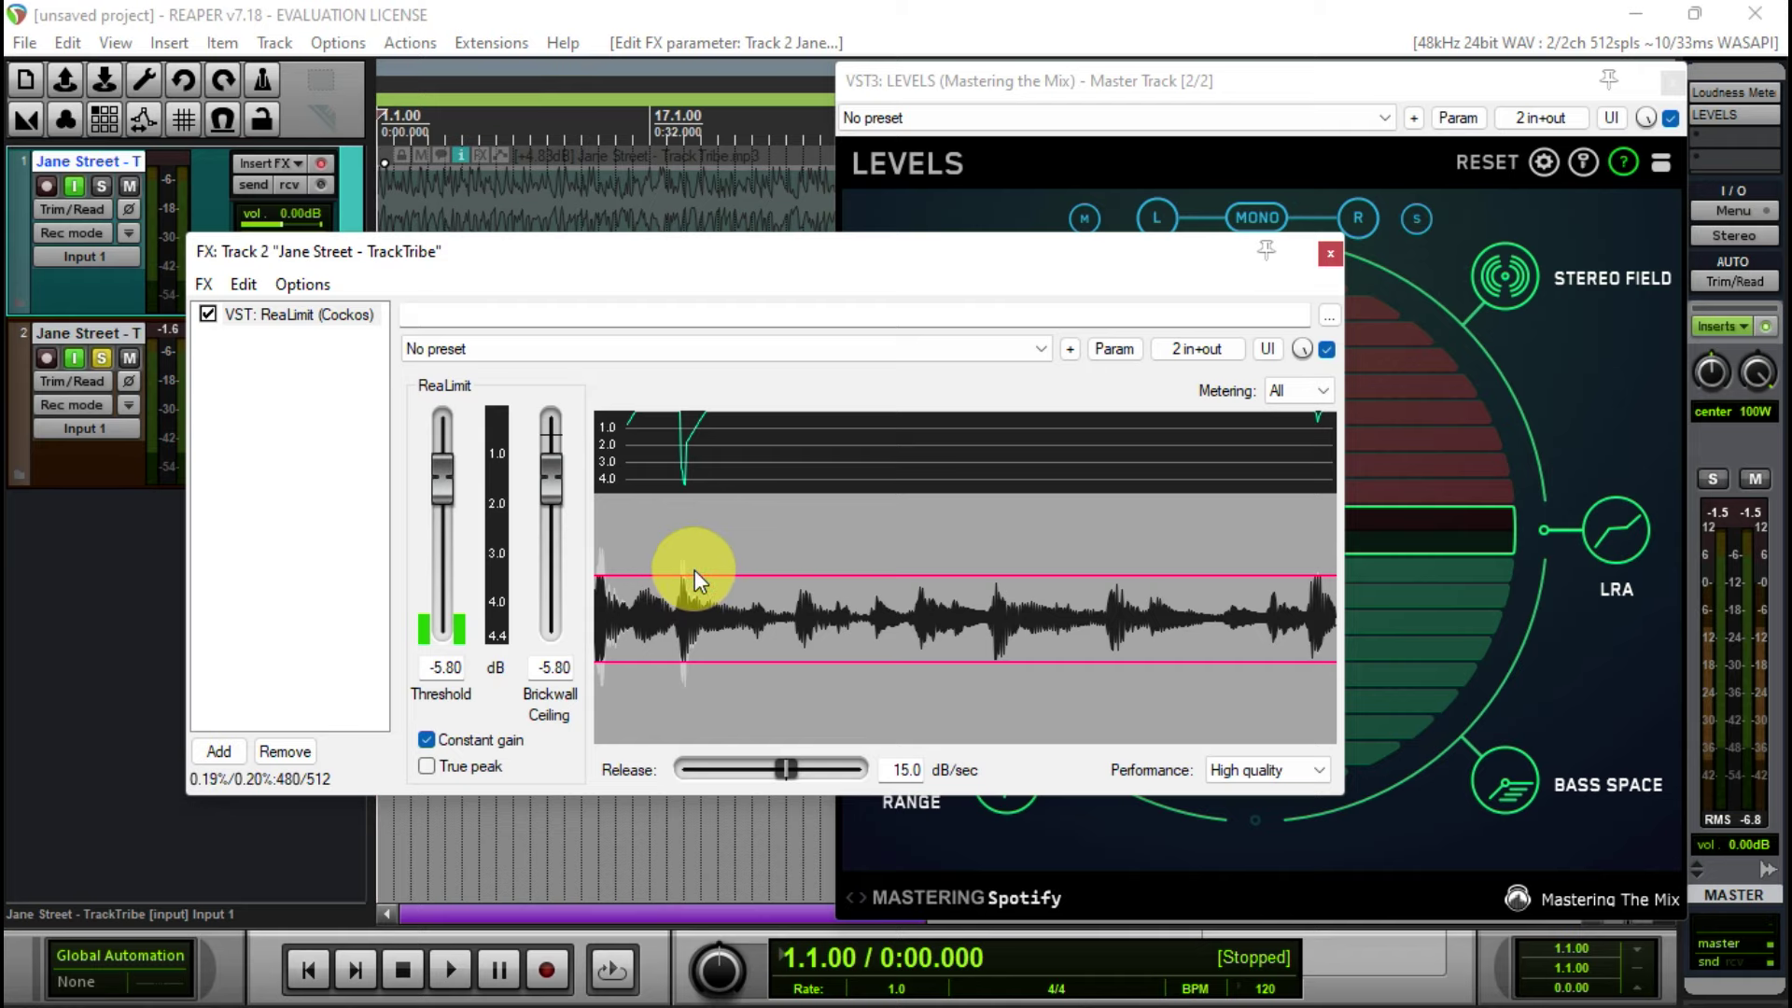
left_click(1329, 255)
Freeze track 2 to stereo and unlock the resulting frozen item.
right_click(283, 452)
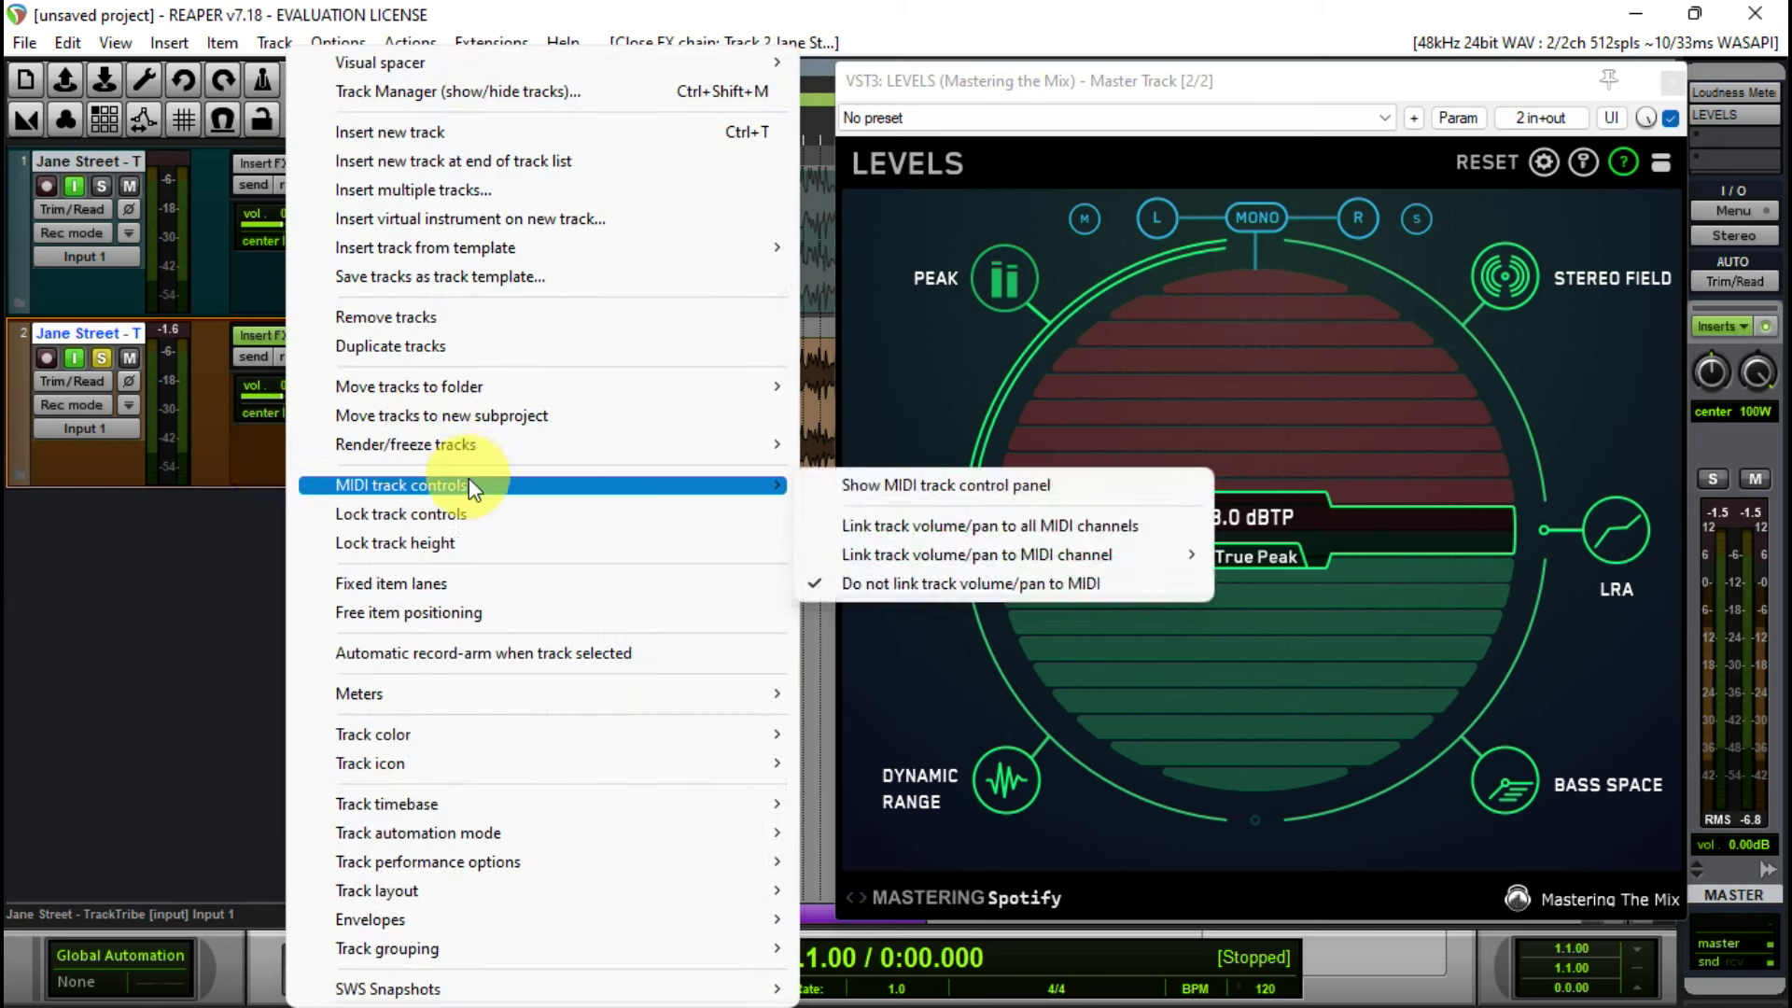
mouse_move(766, 446)
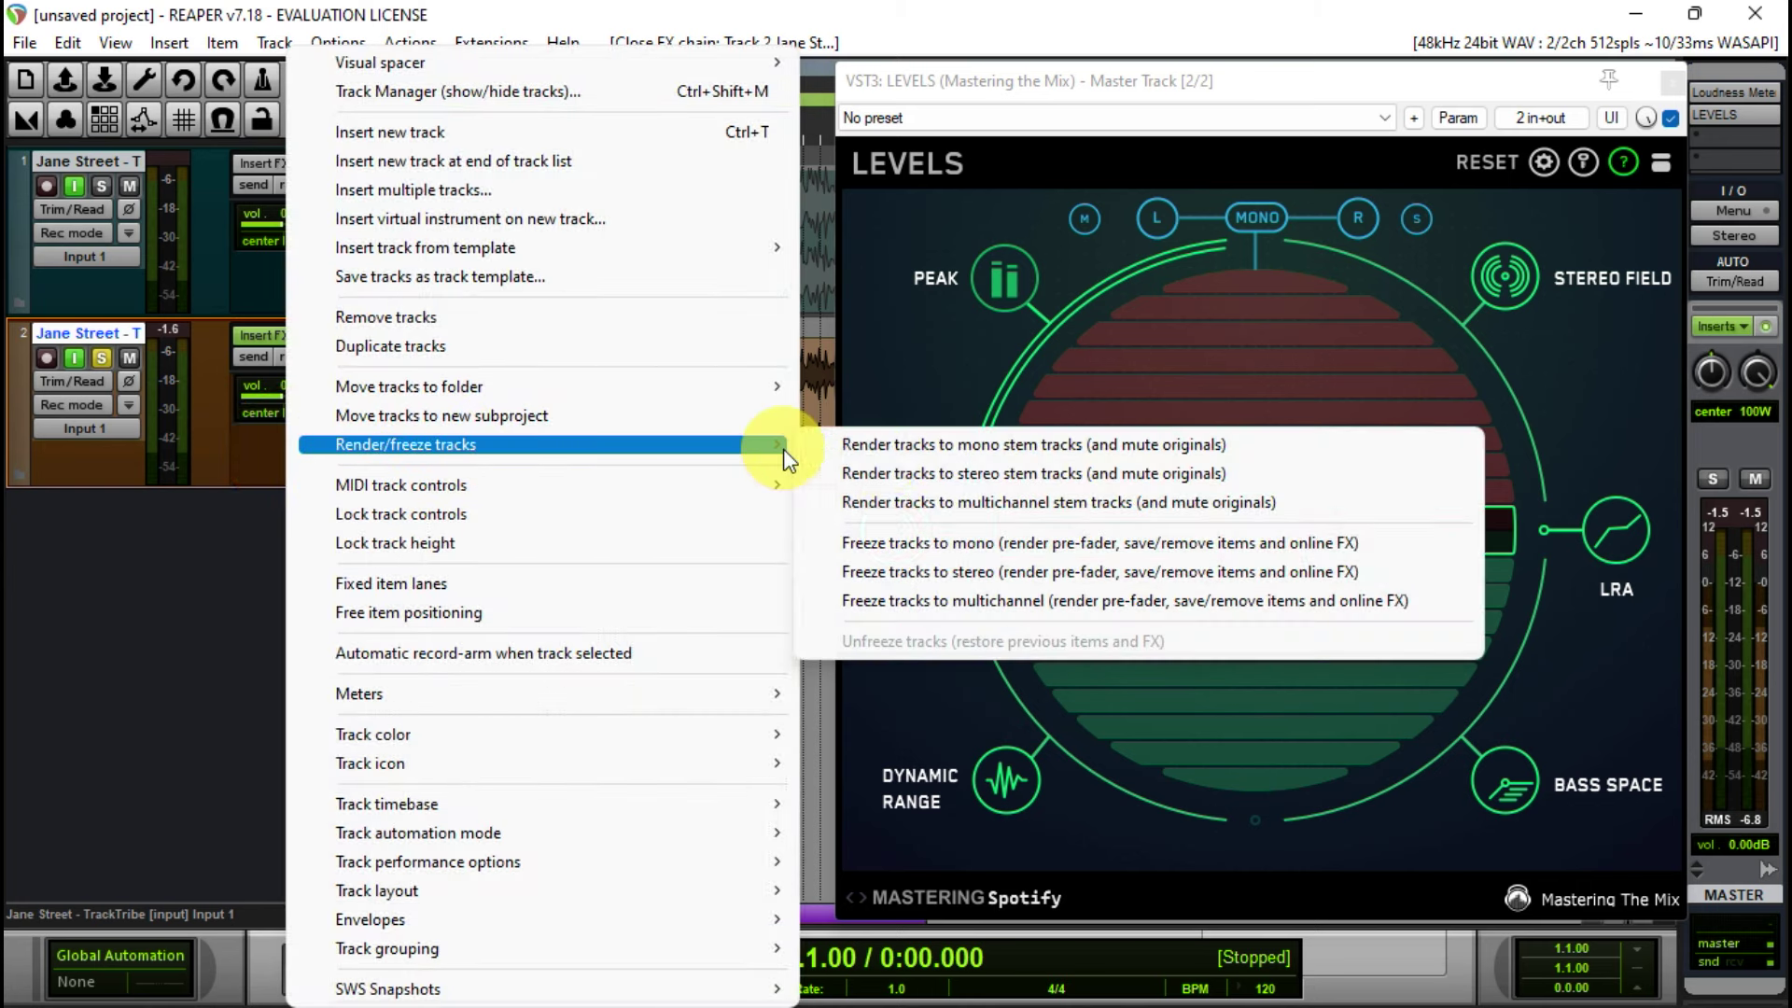
left_click(1010, 571)
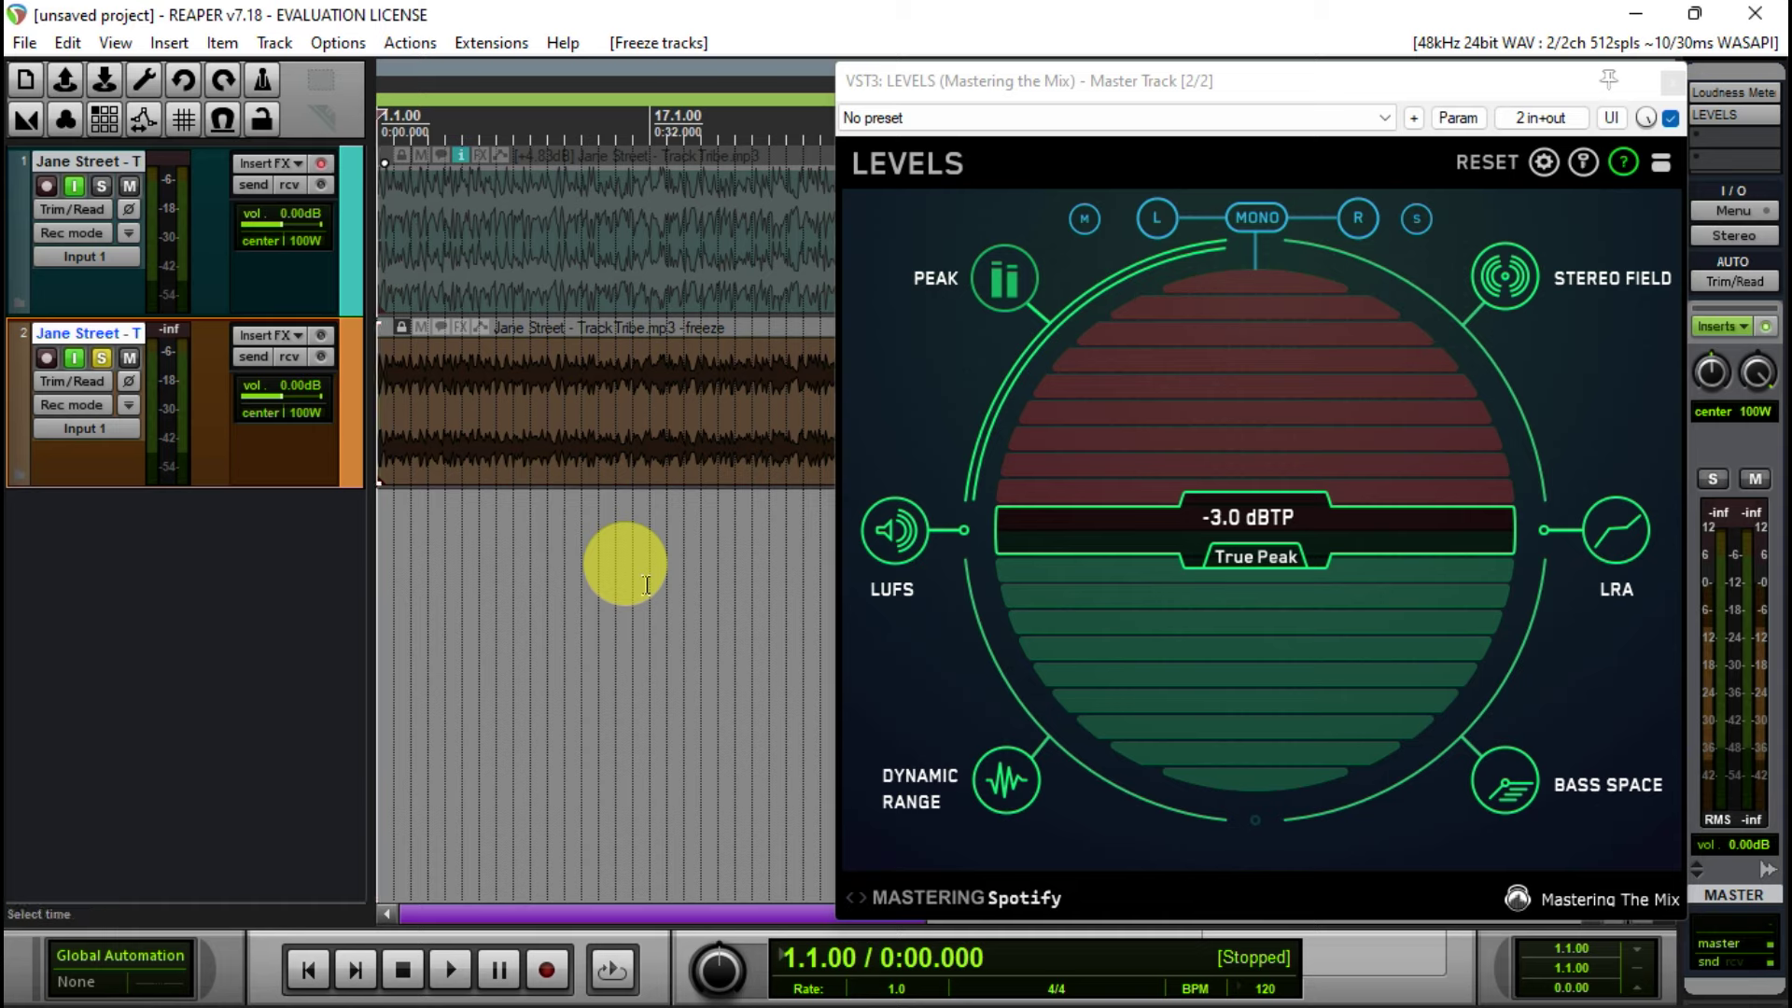
left_click(403, 327)
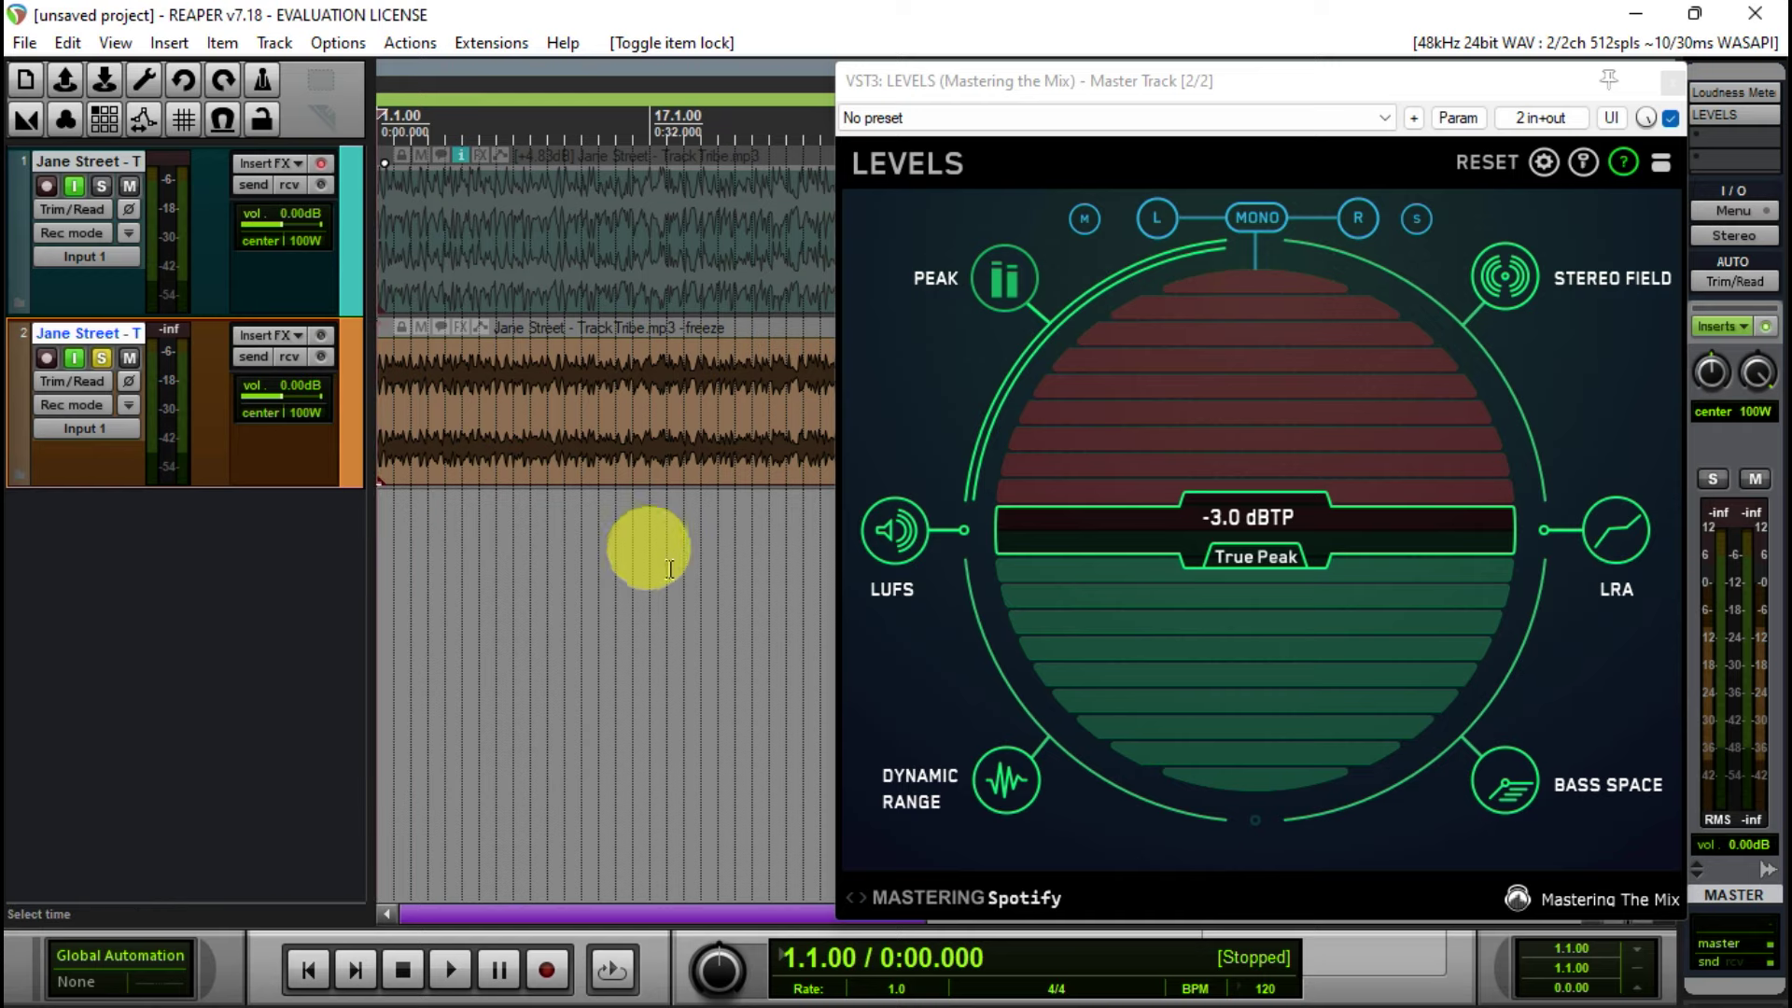
Normalize the frozen item on track 2 to -14 LUFS-I with common gain, and return the edit cursor to the project start.
double_click(597, 434)
left_click(597, 492)
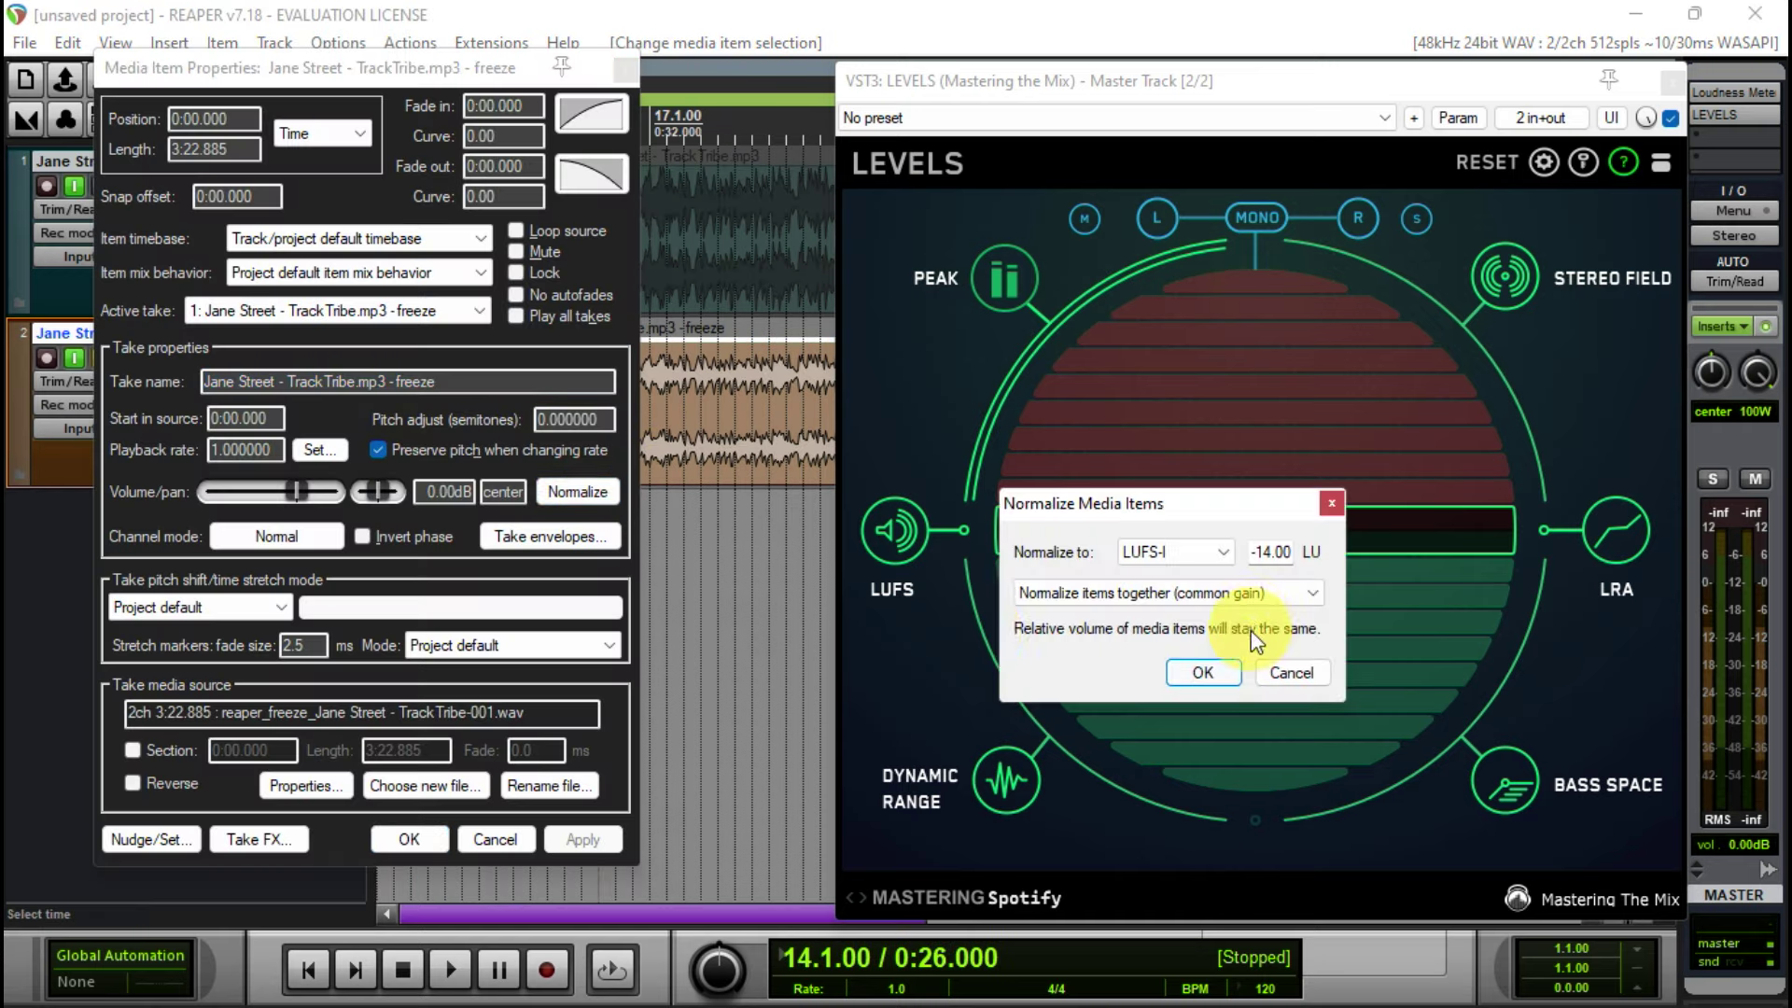
left_click(1204, 673)
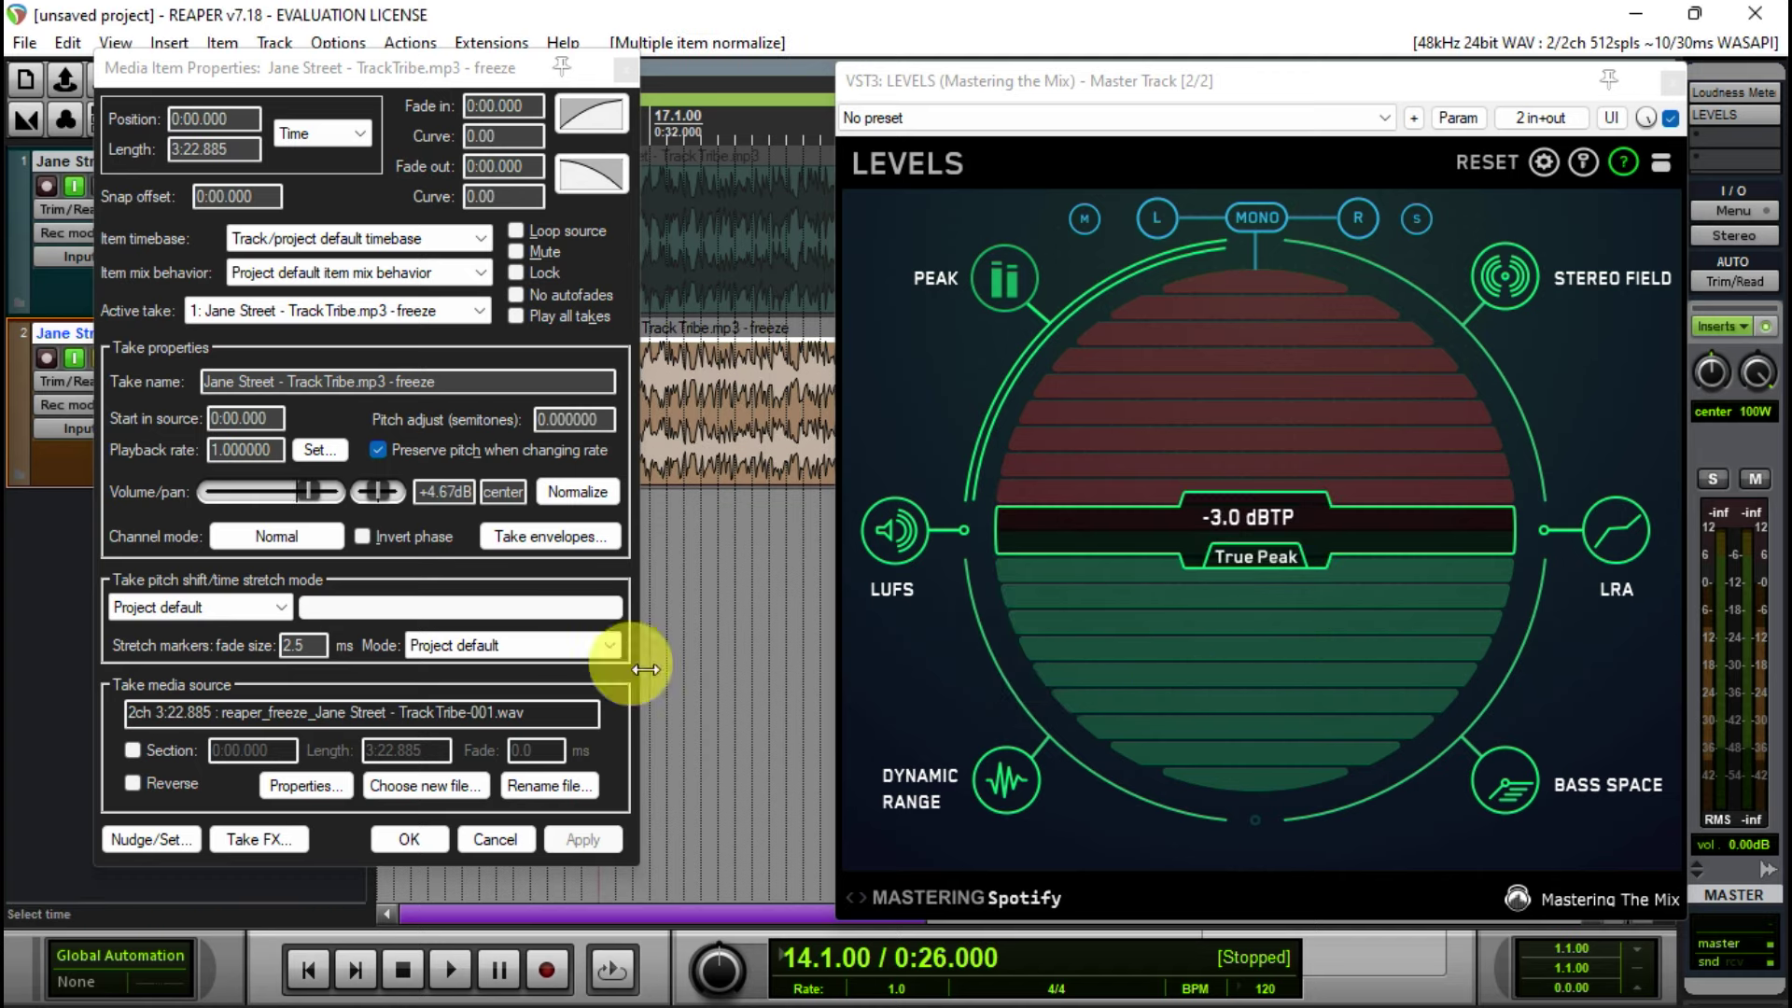
left_click(434, 843)
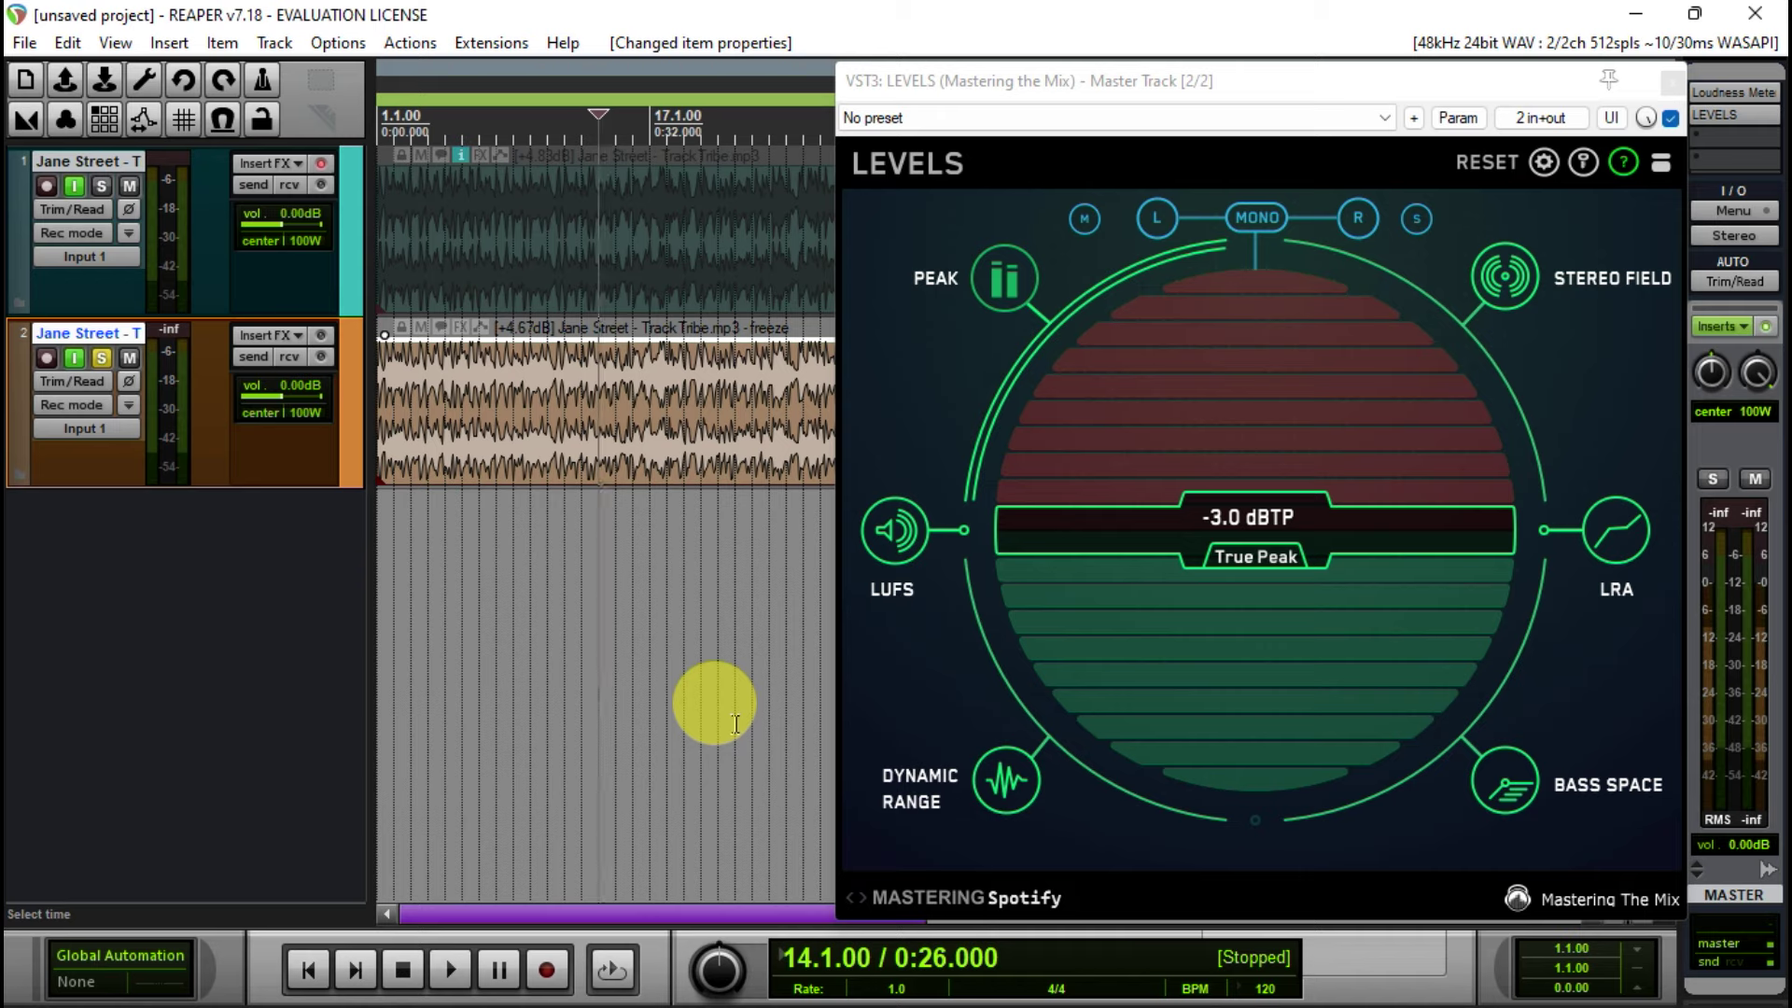
key("Home")
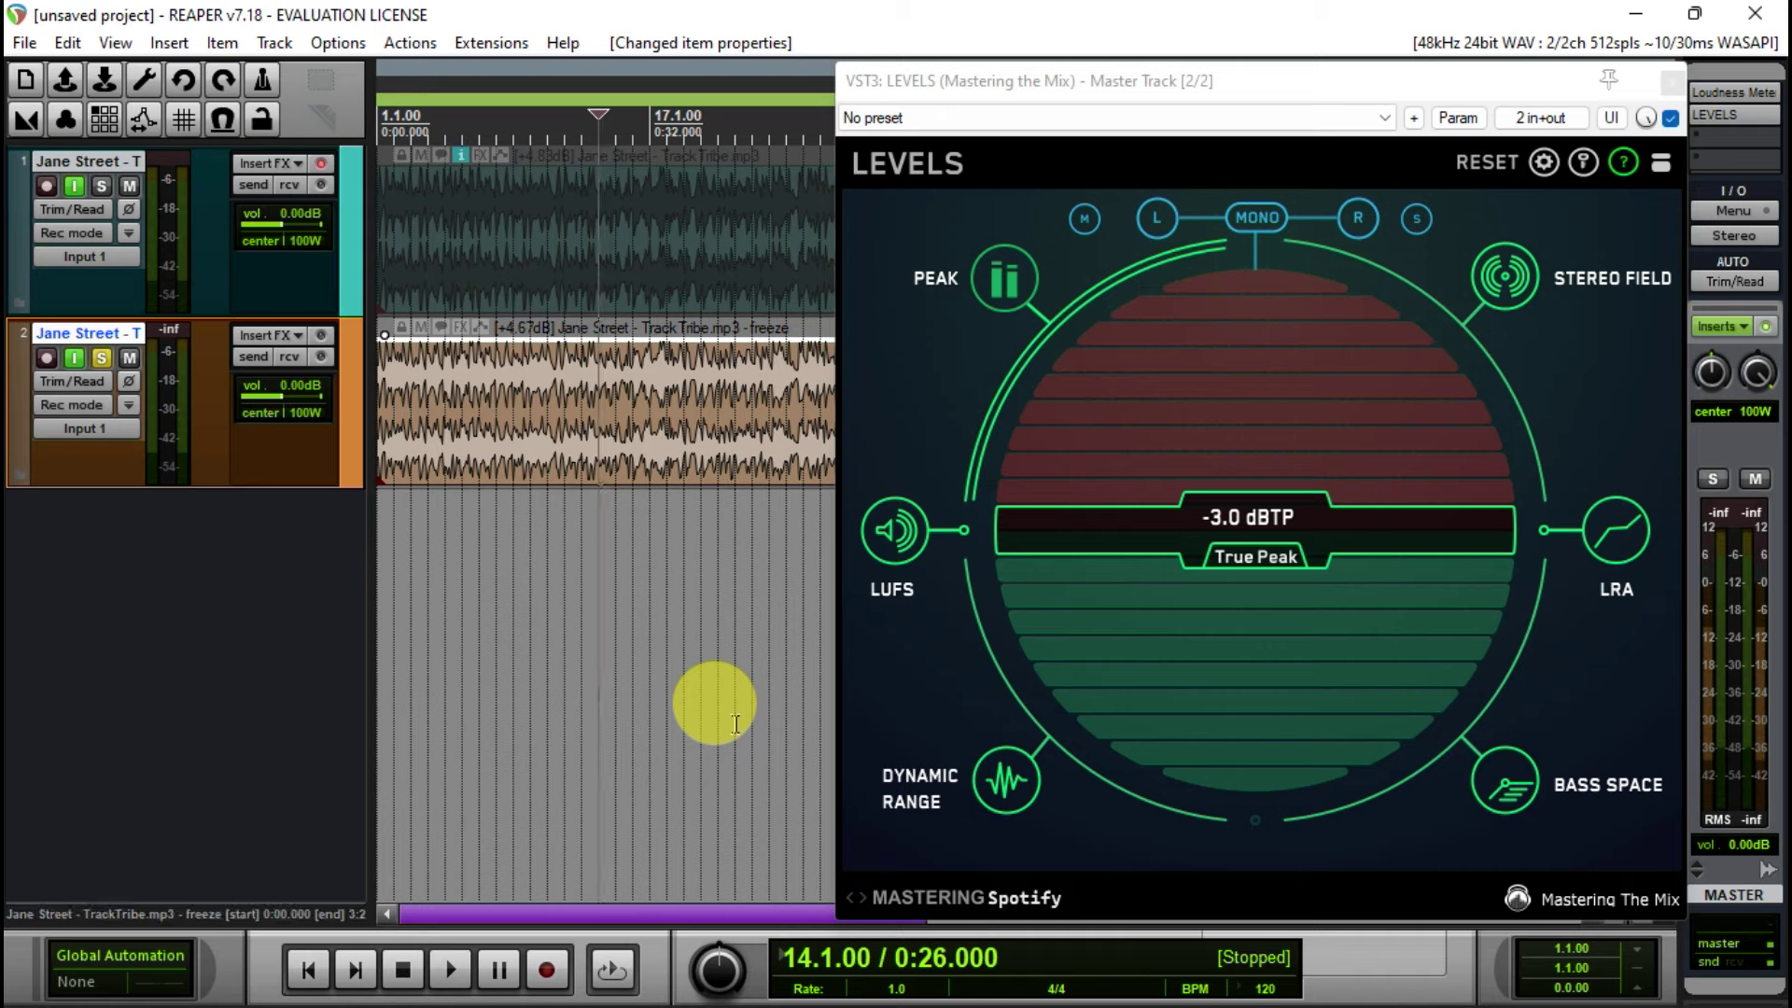
Add ReaLimit to track 2 with the "Peak -1.50" user preset and close the effect window.
left_click(279, 338)
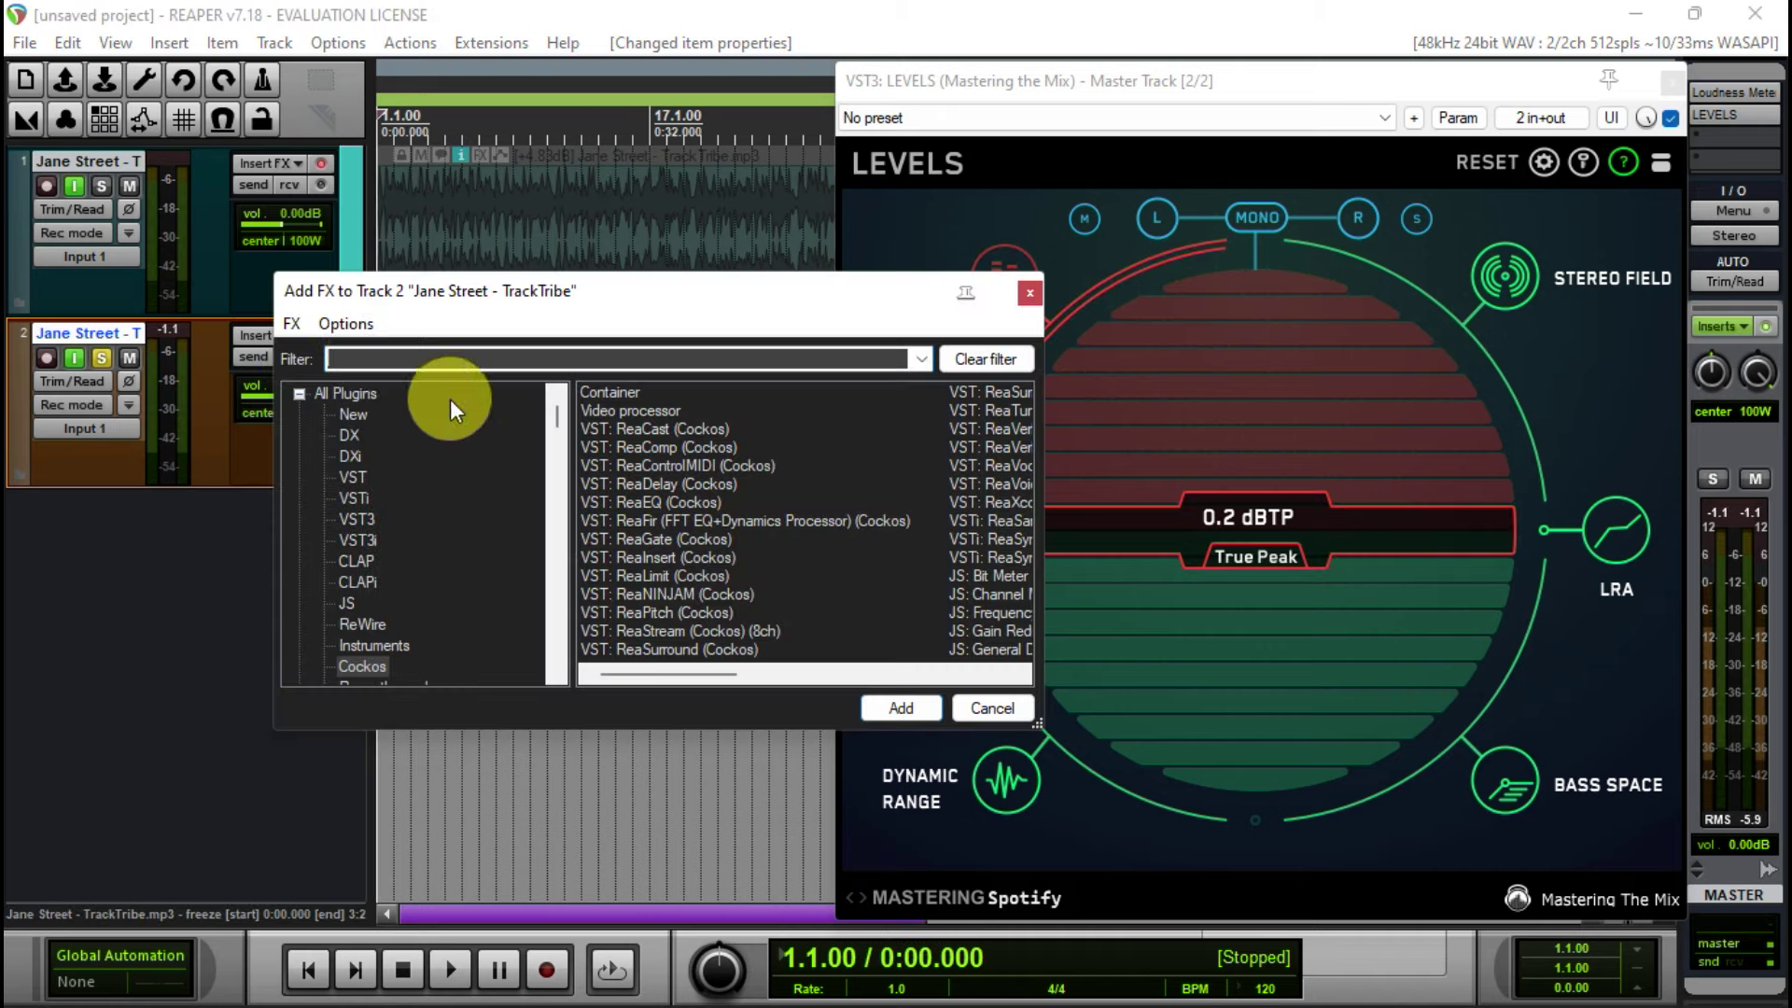
double_click(682, 576)
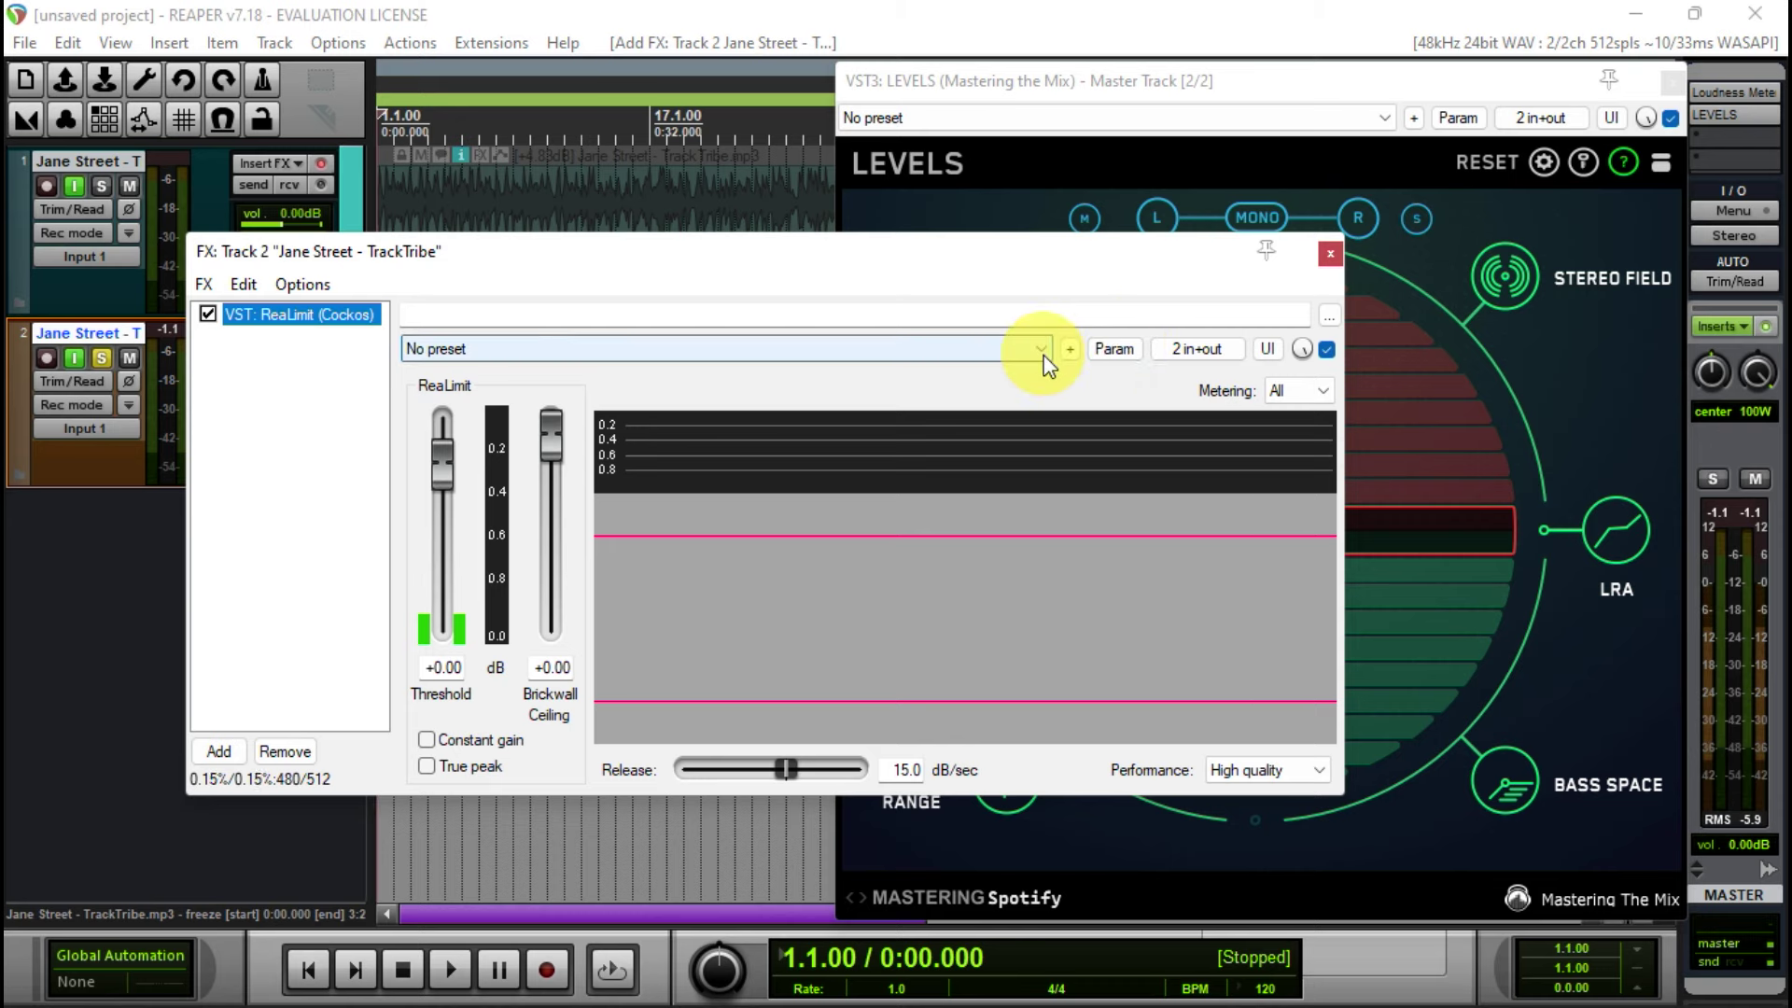
left_click(1042, 350)
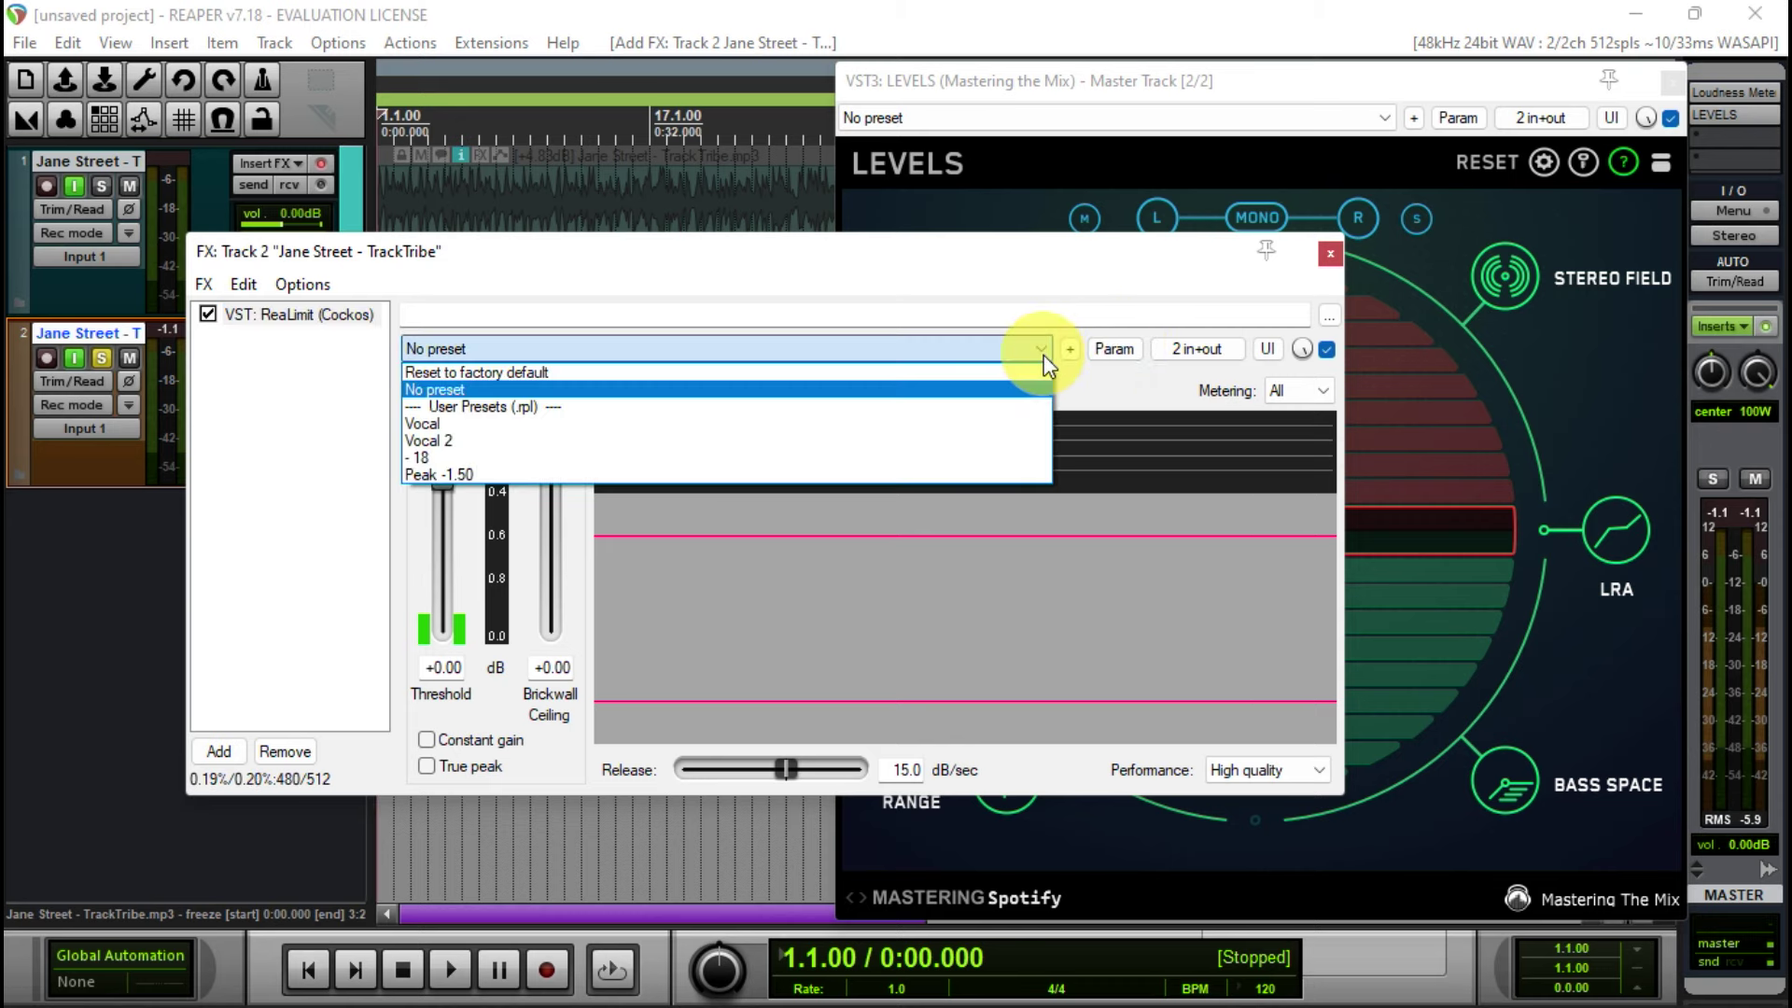
left_click(996, 473)
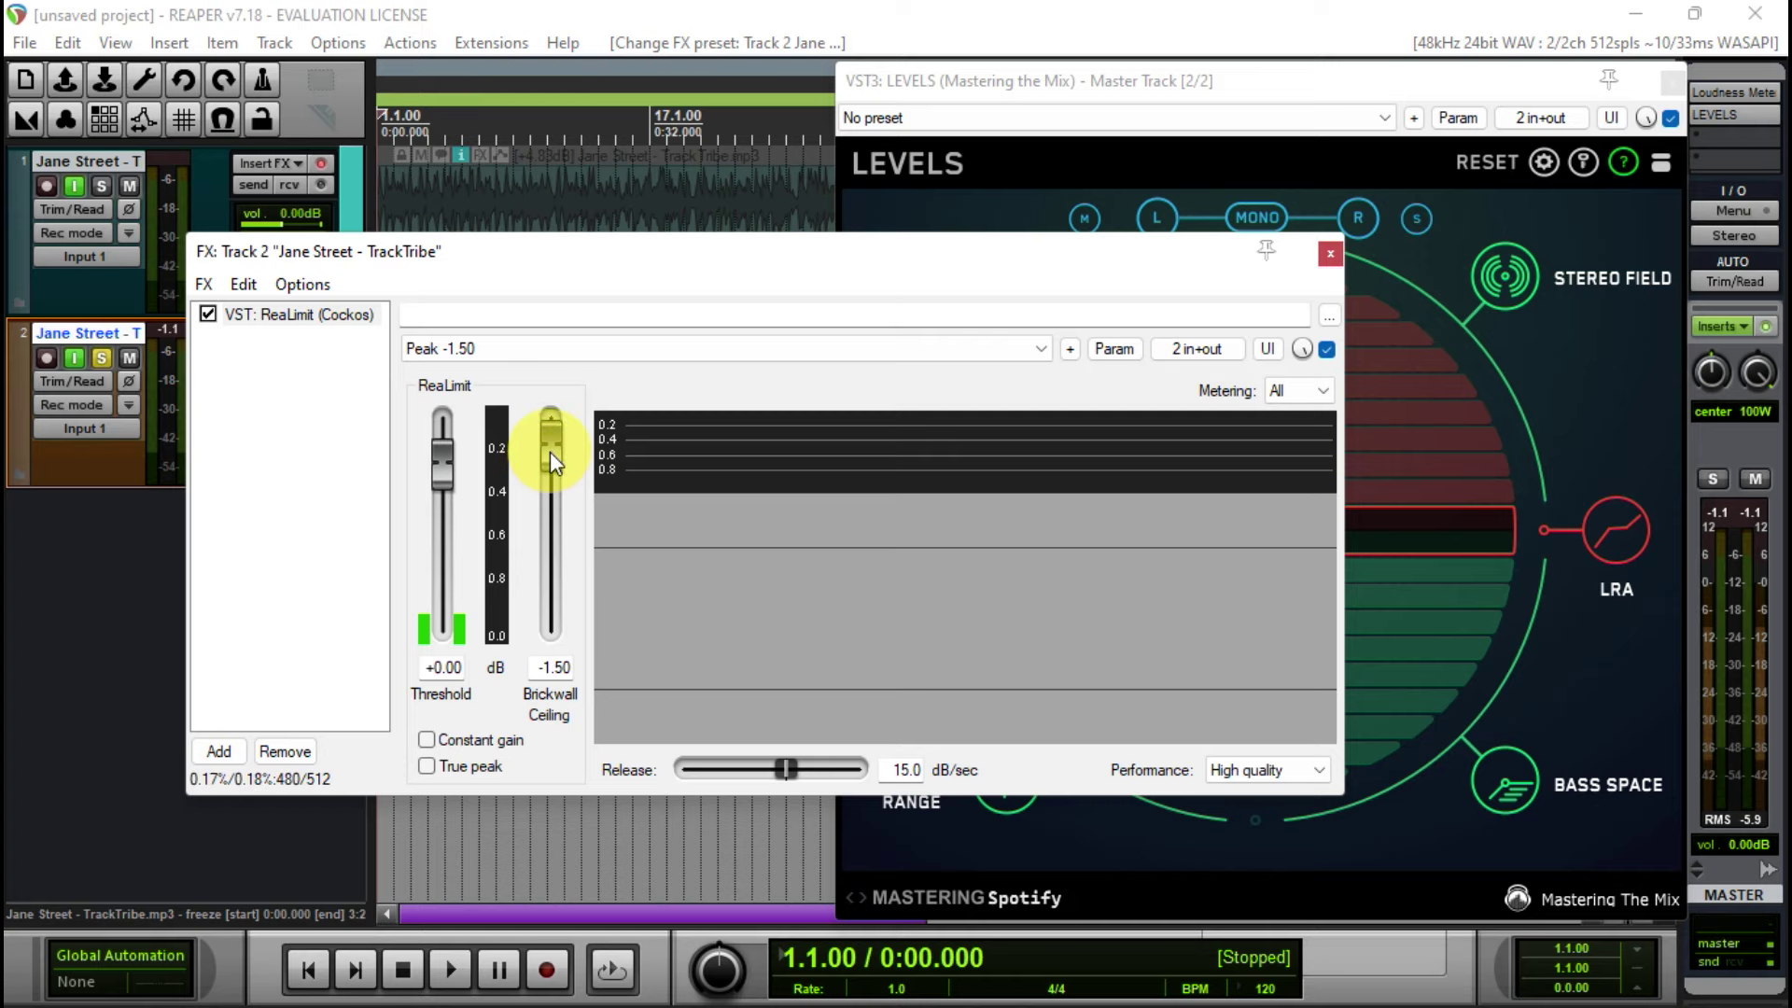
left_click(1329, 256)
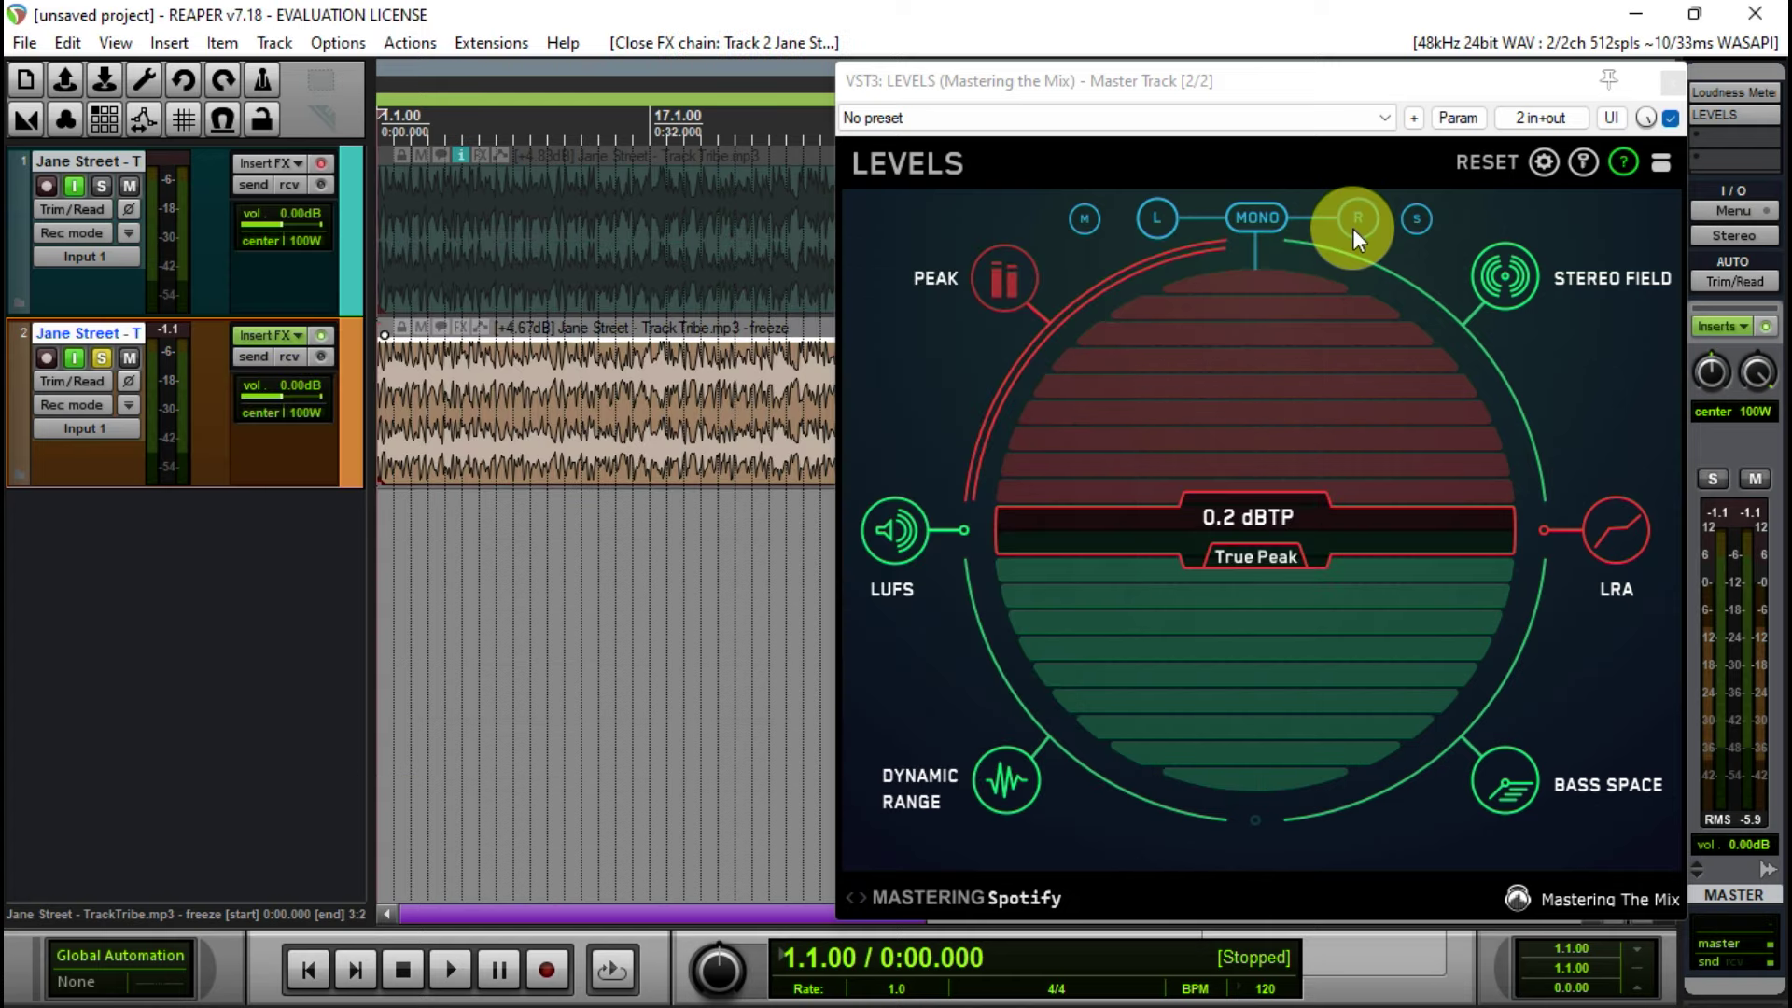
Reset the LEVELS meter and play track 2 from the start to check its limited true peak.
left_click(1482, 161)
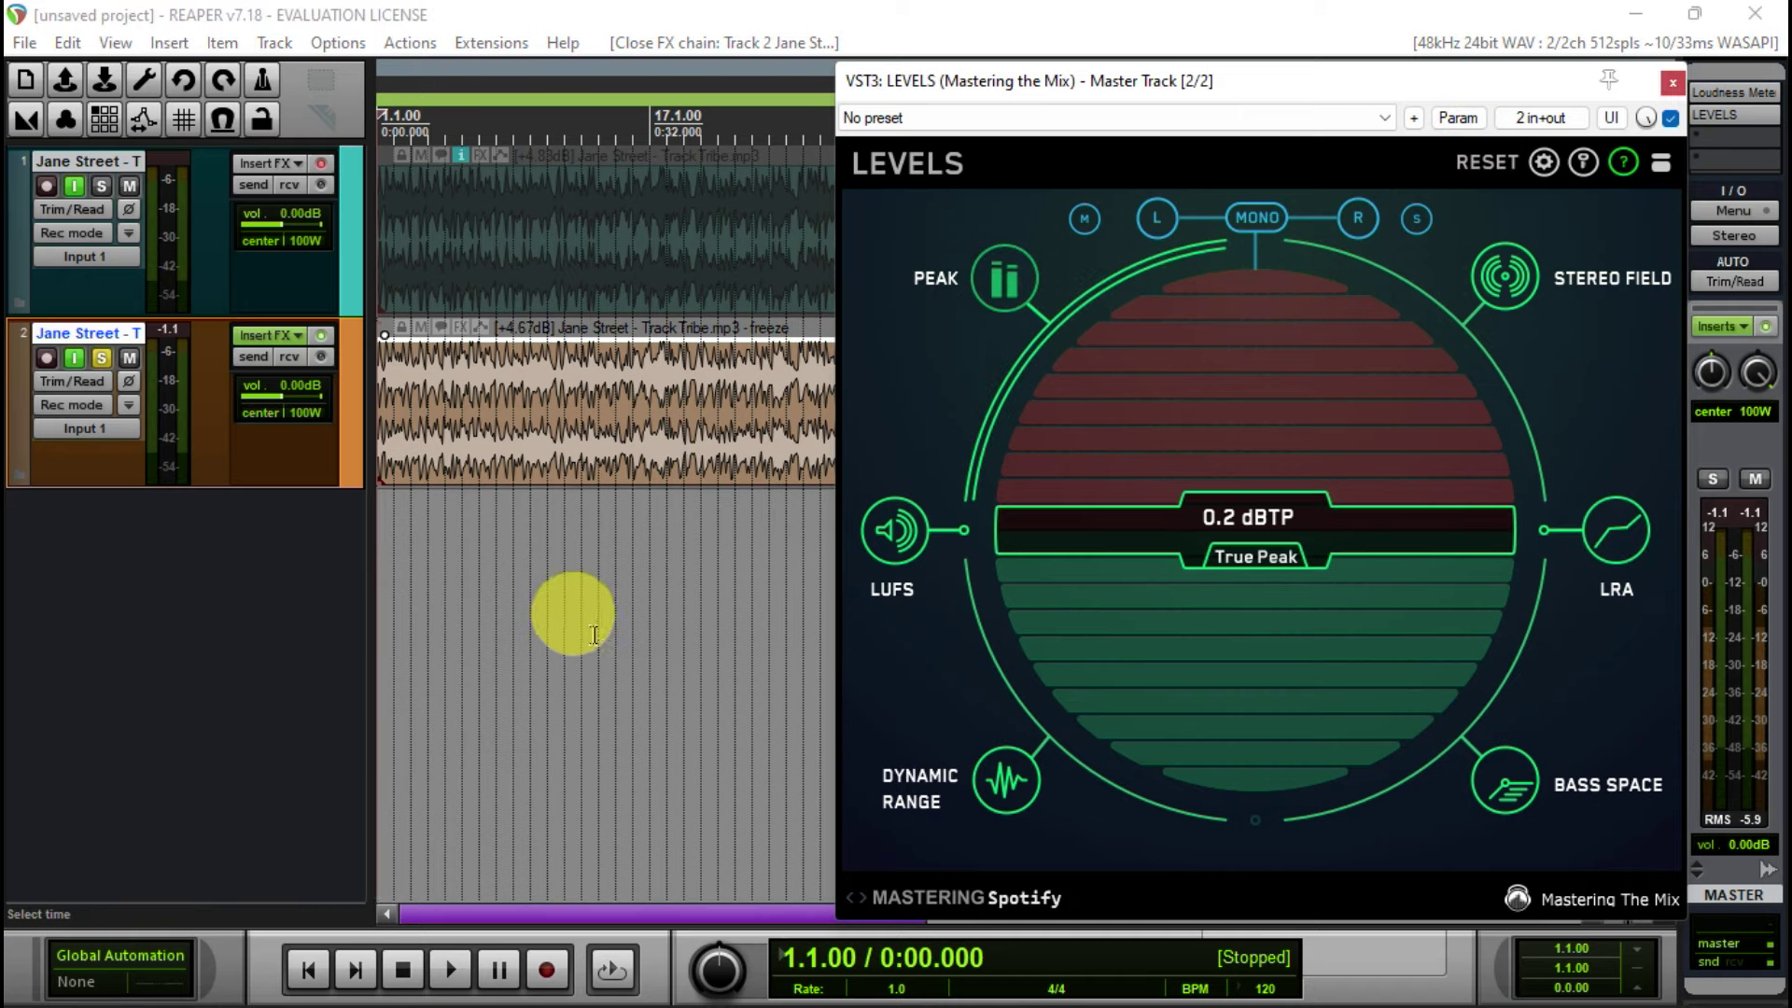
key("space")
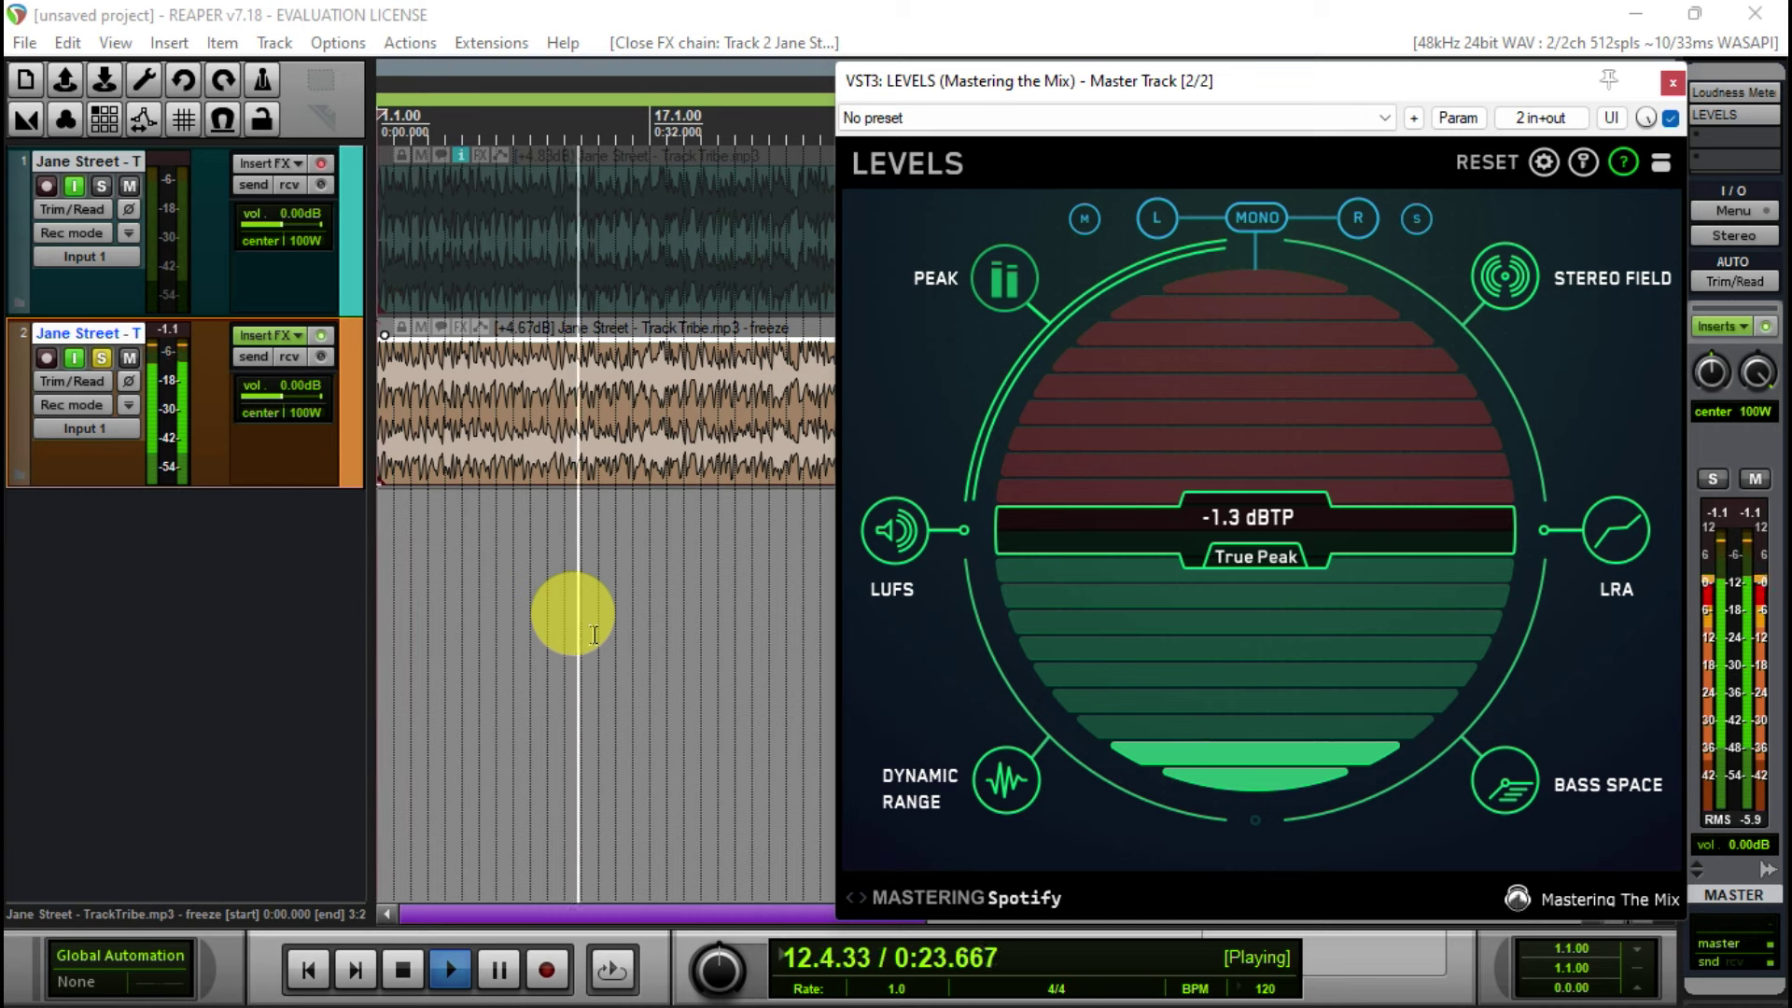
key("space")
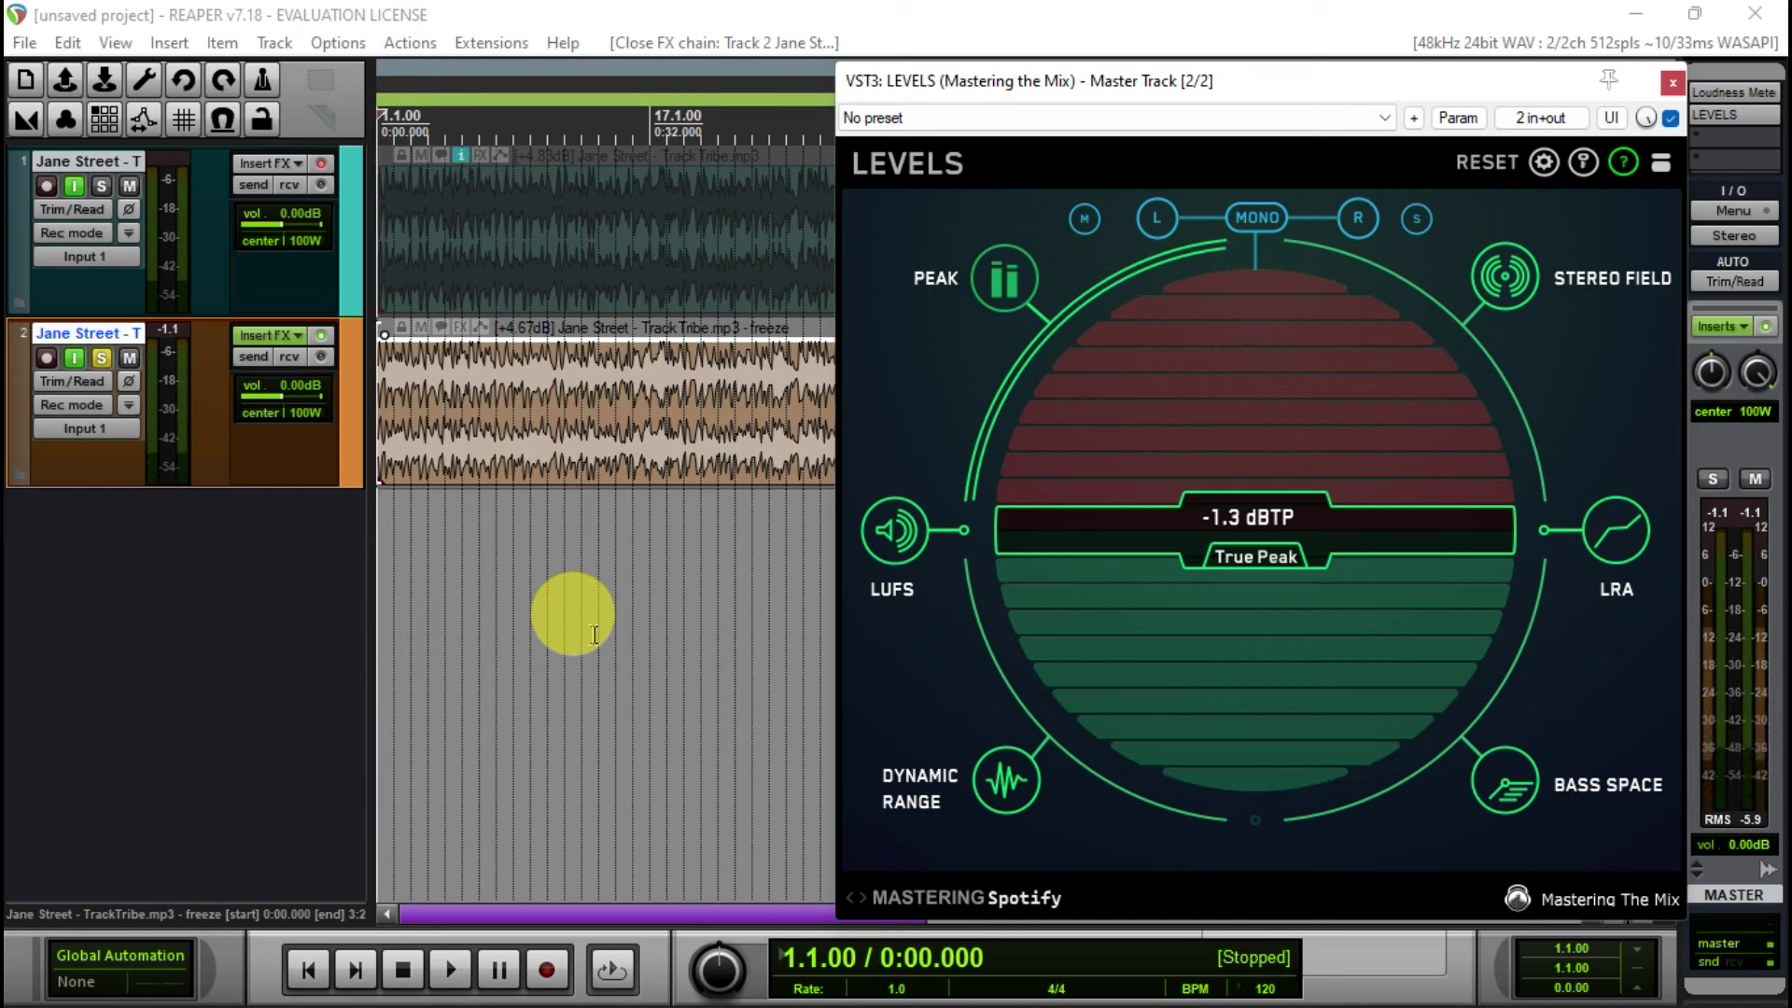
Solo track 1 with its effects enabled and play it to check its true peak in LEVELS.
key("ctrl+z")
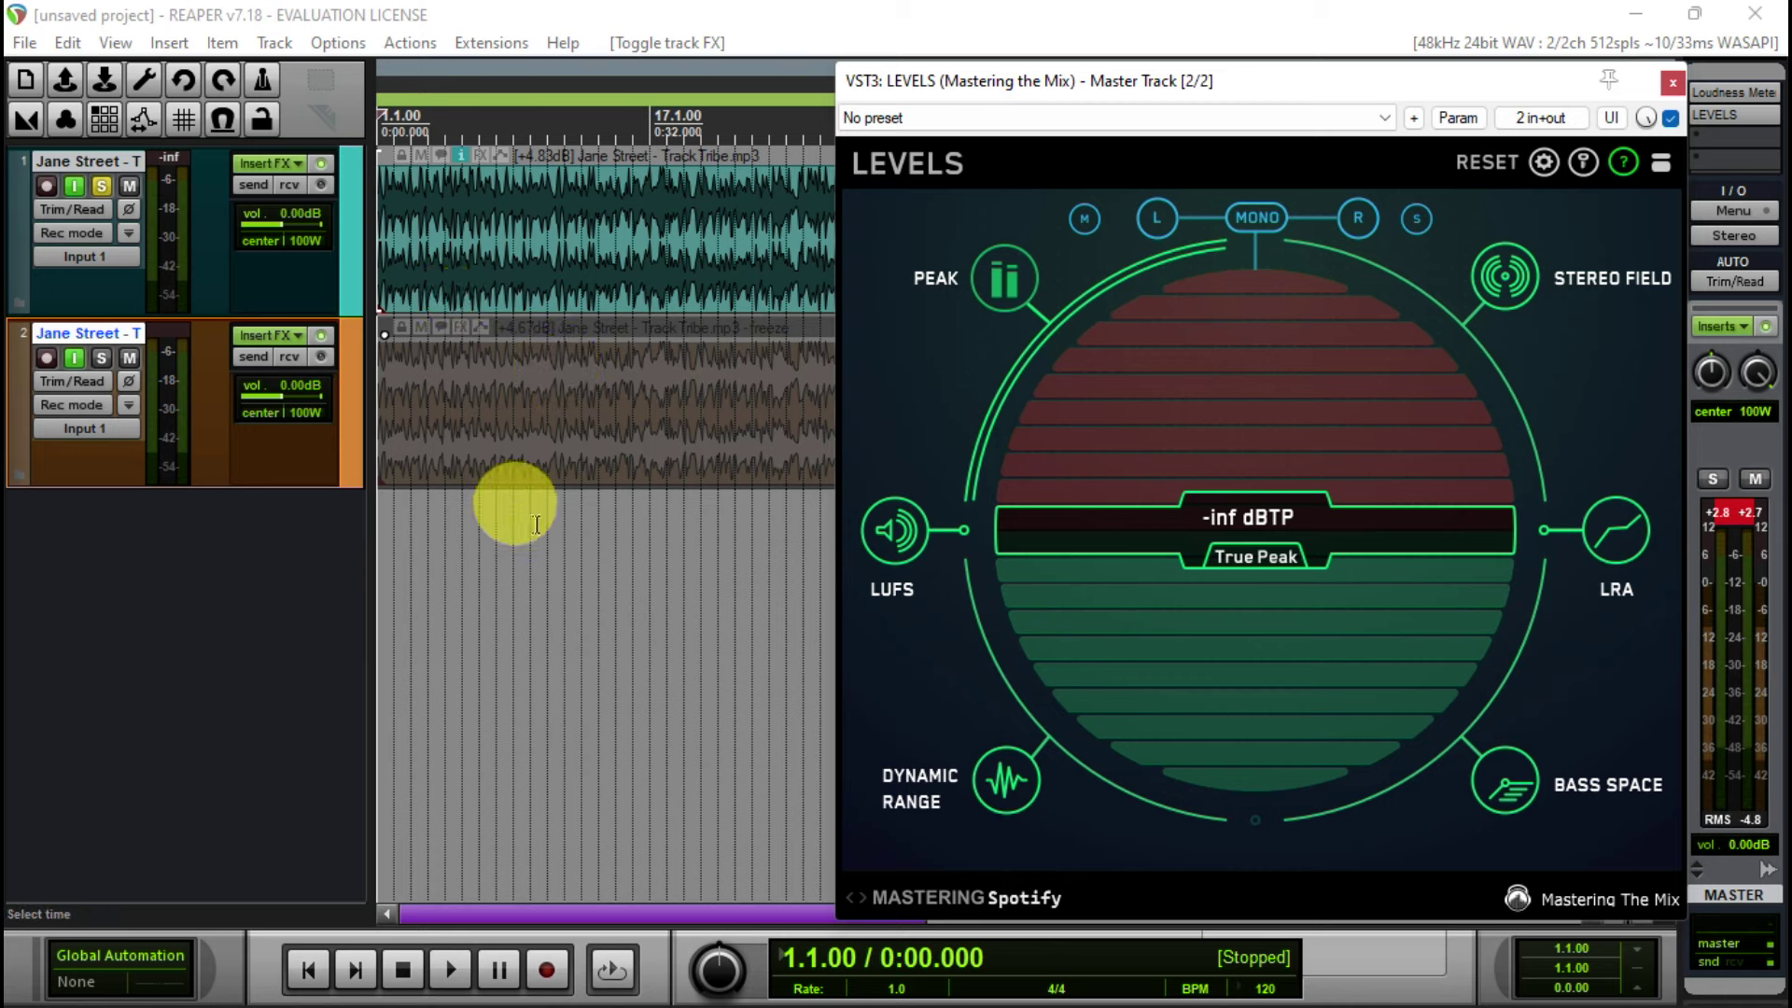
key("space")
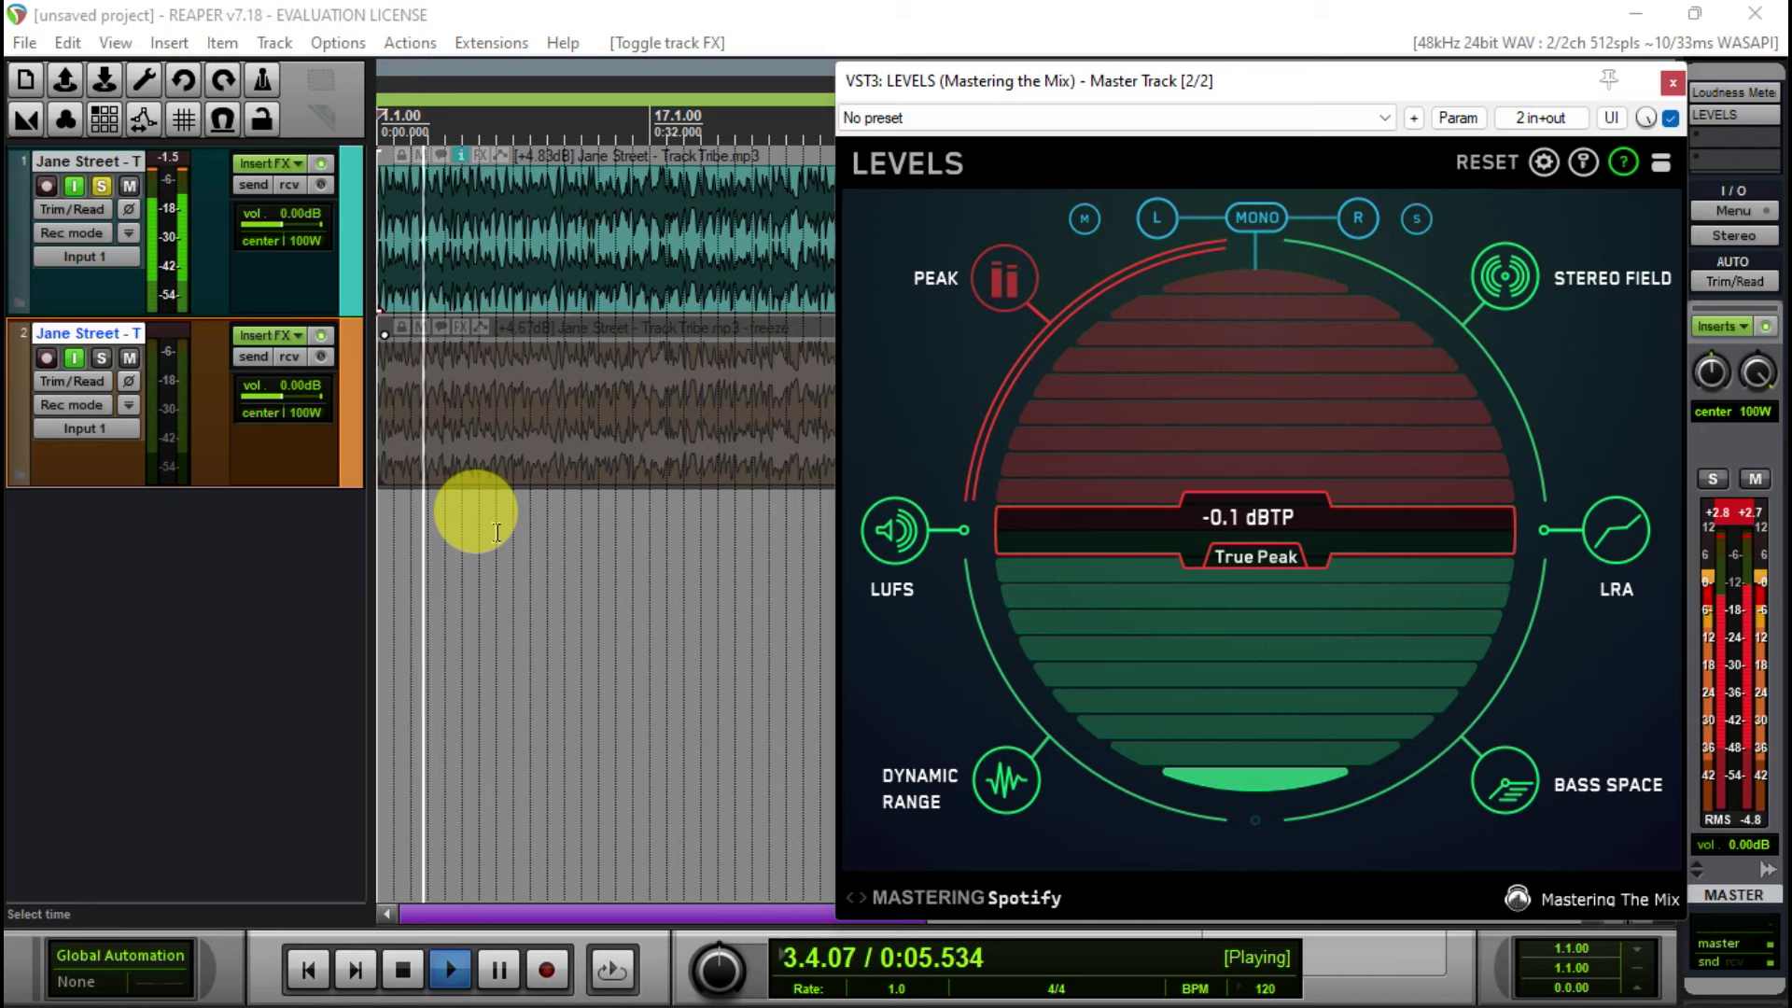
key("space")
Move the solo back to track 2, reset the LEVELS meter, and play the track to recheck its true peak.
key("F6")
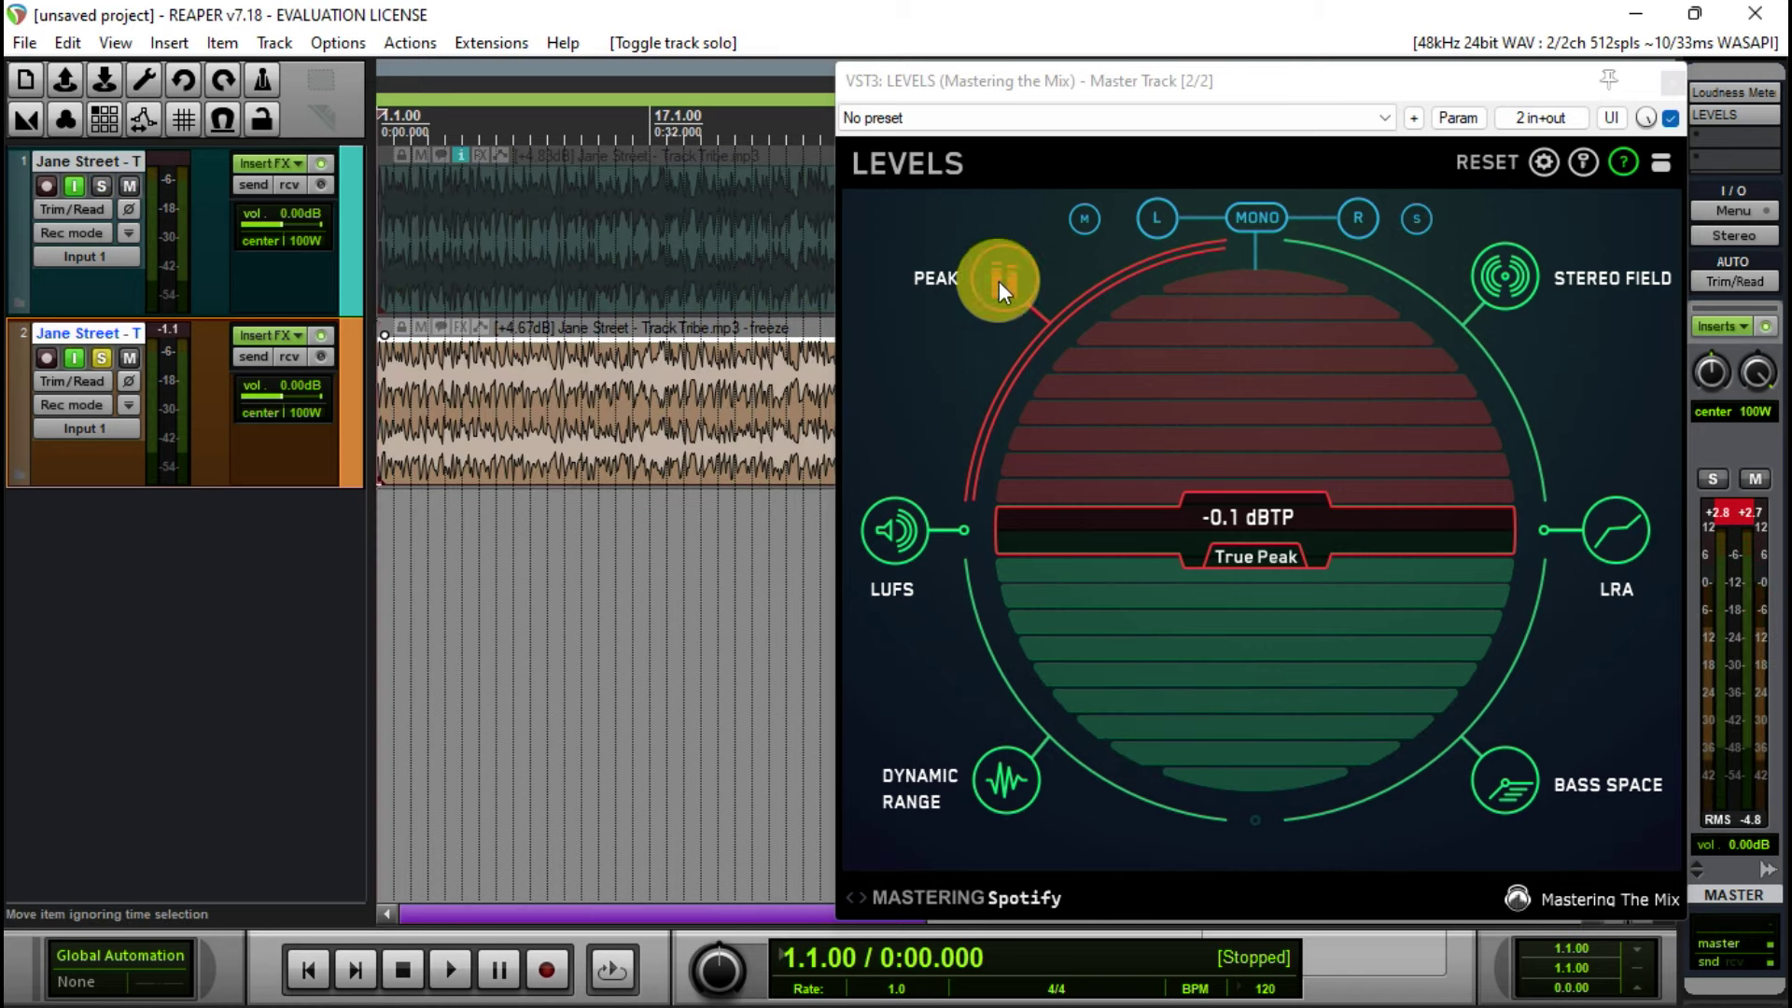
left_click(1477, 168)
key("space")
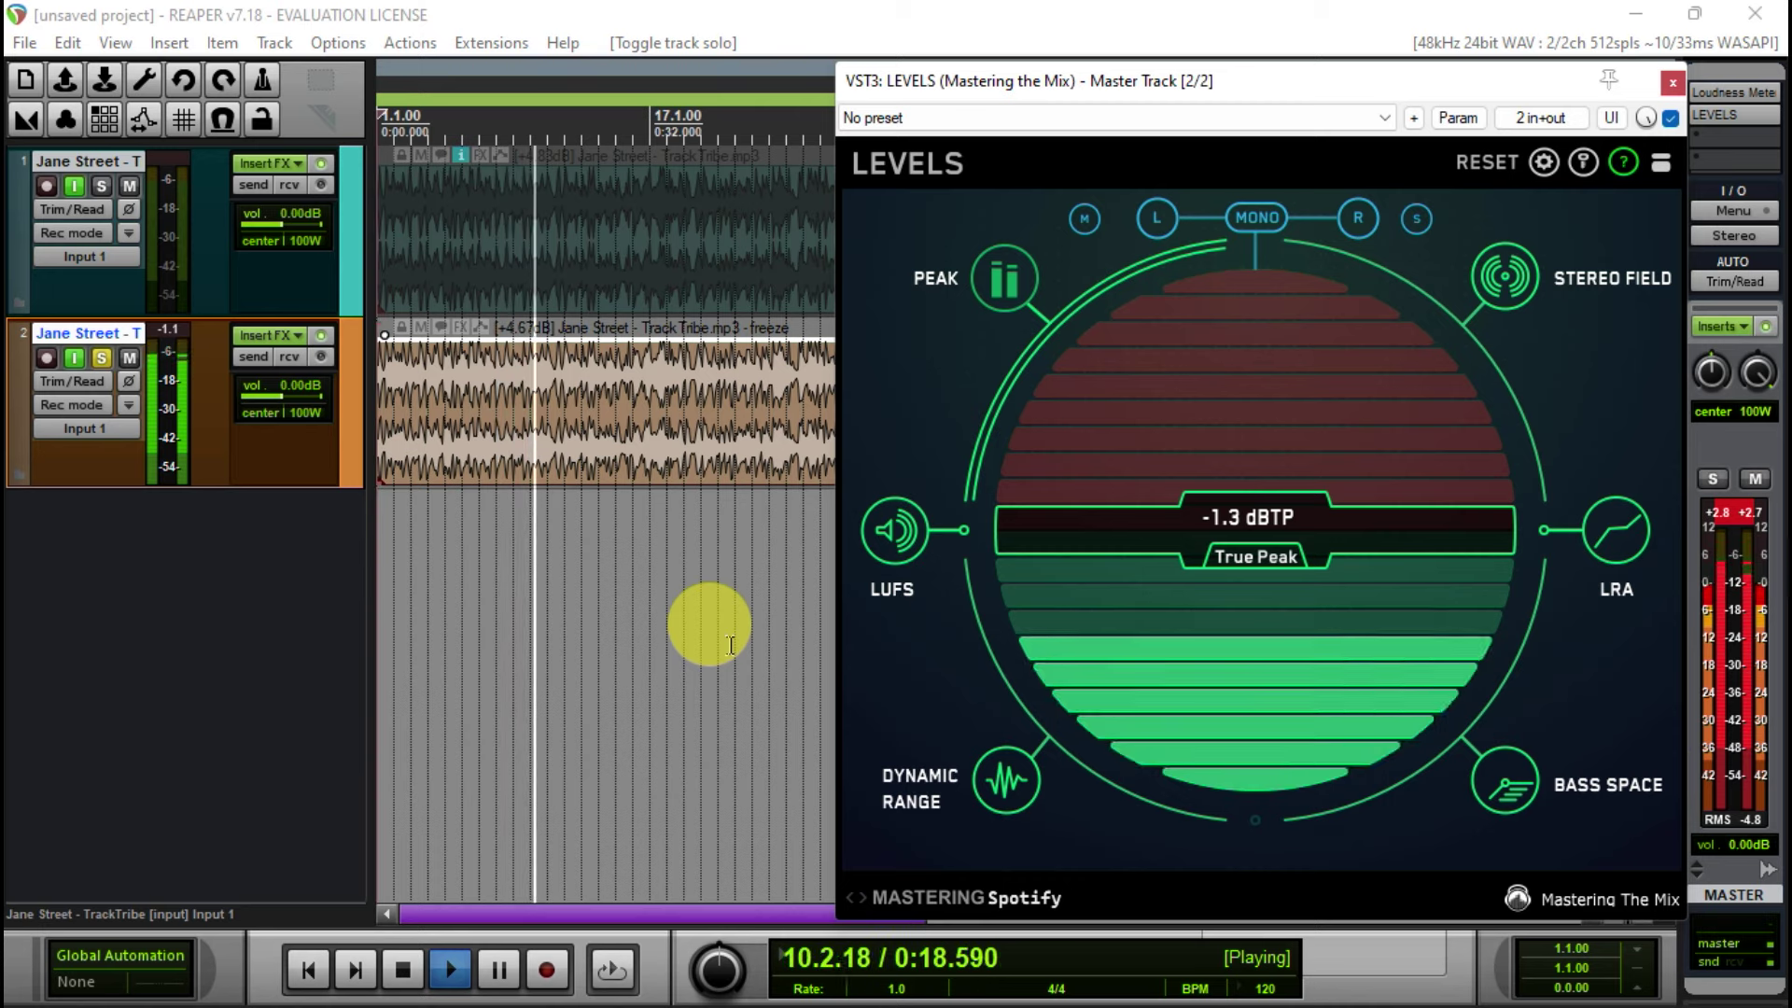
Check track 2's dynamic range, stereo field and LUFS in LEVELS during playback, and stop the transport.
left_click(1006, 770)
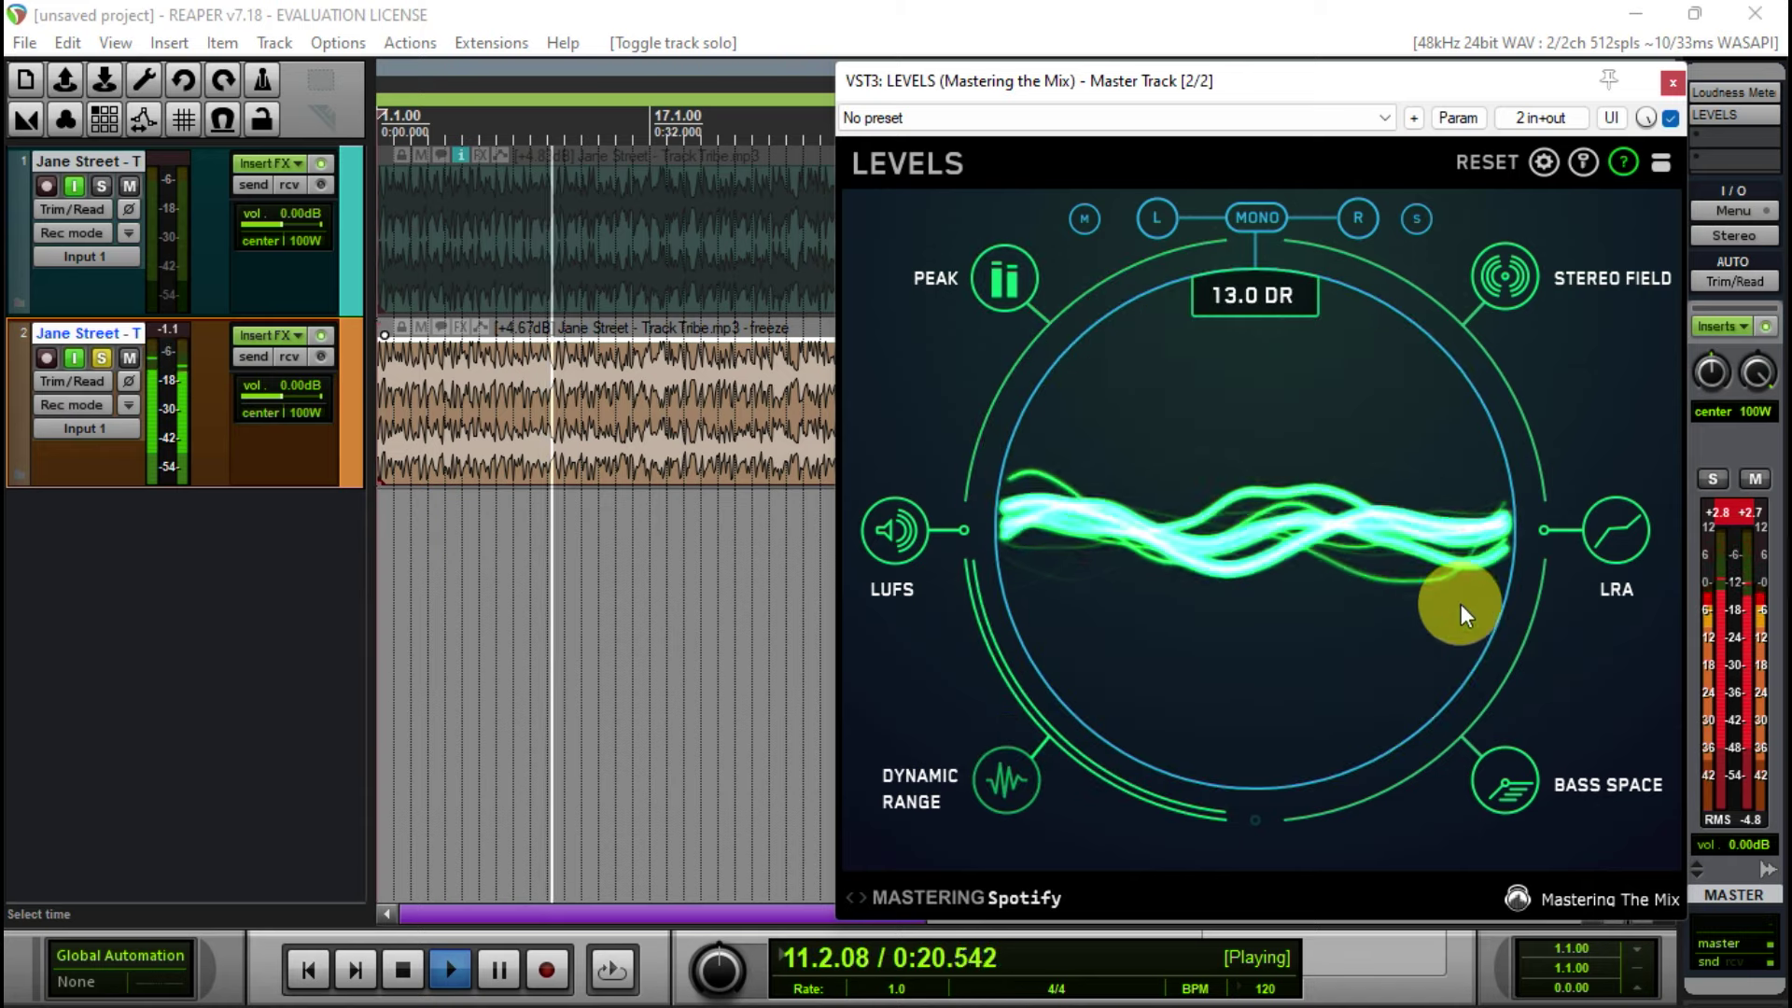
left_click(1508, 277)
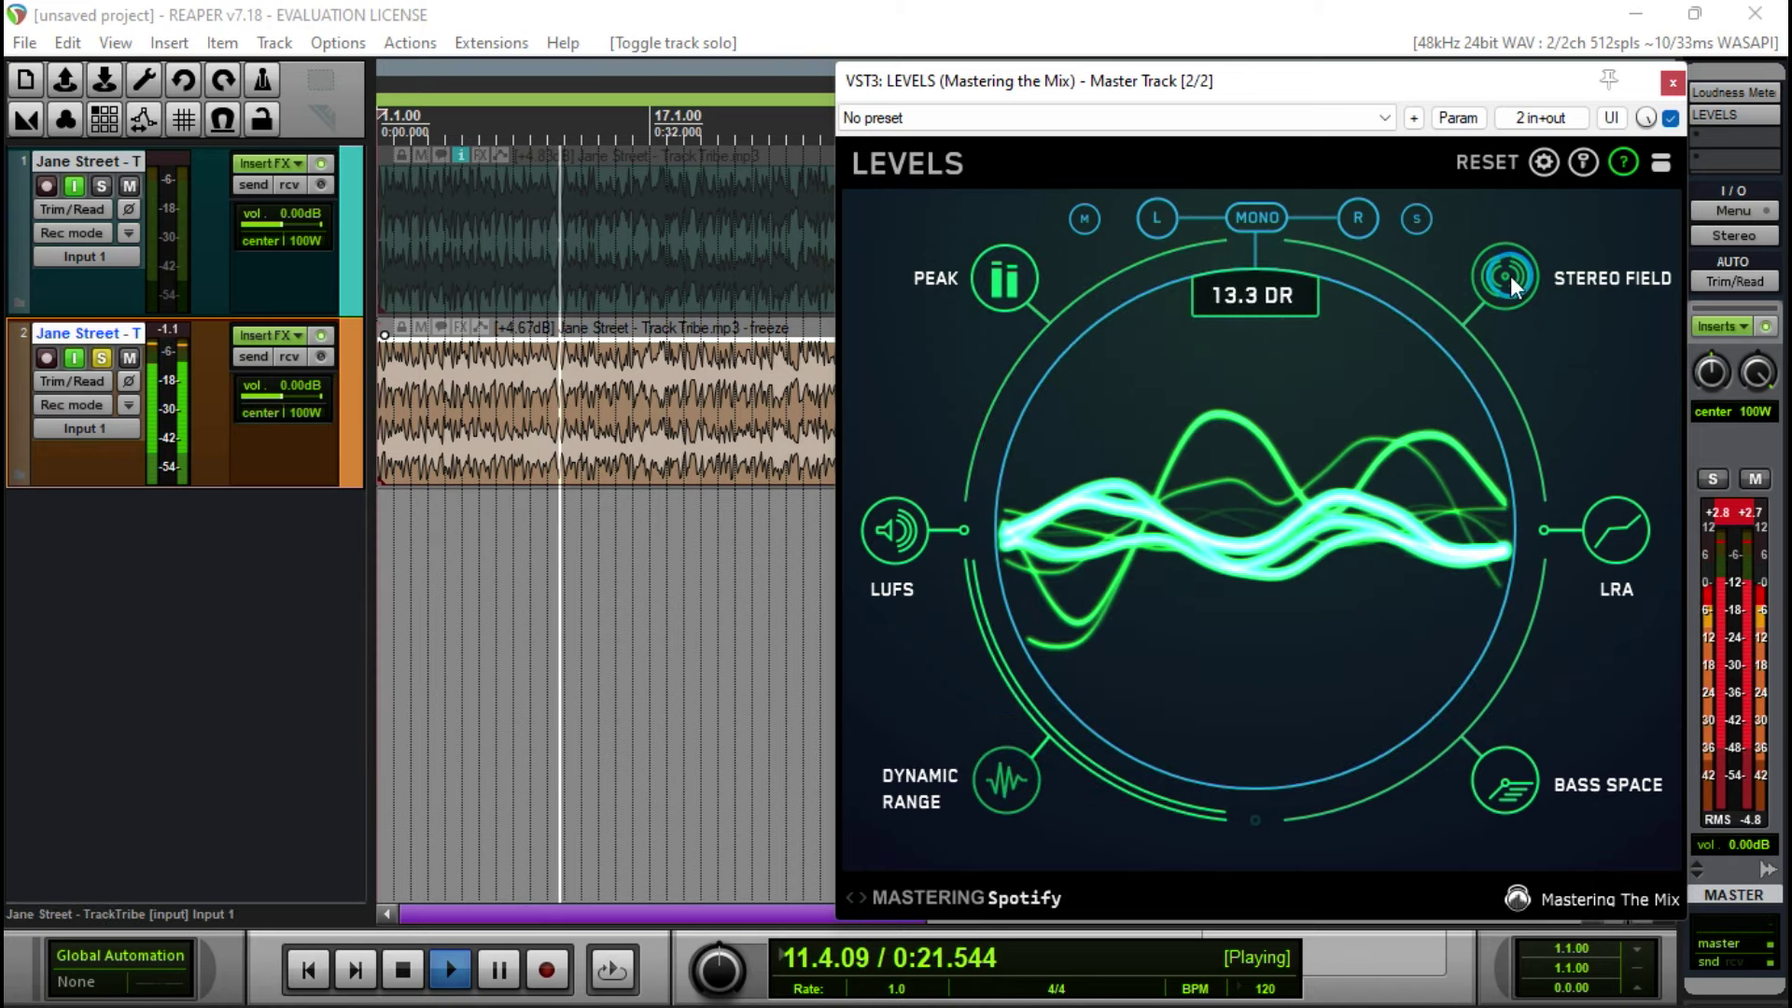
left_click(1022, 273)
left_click(892, 532)
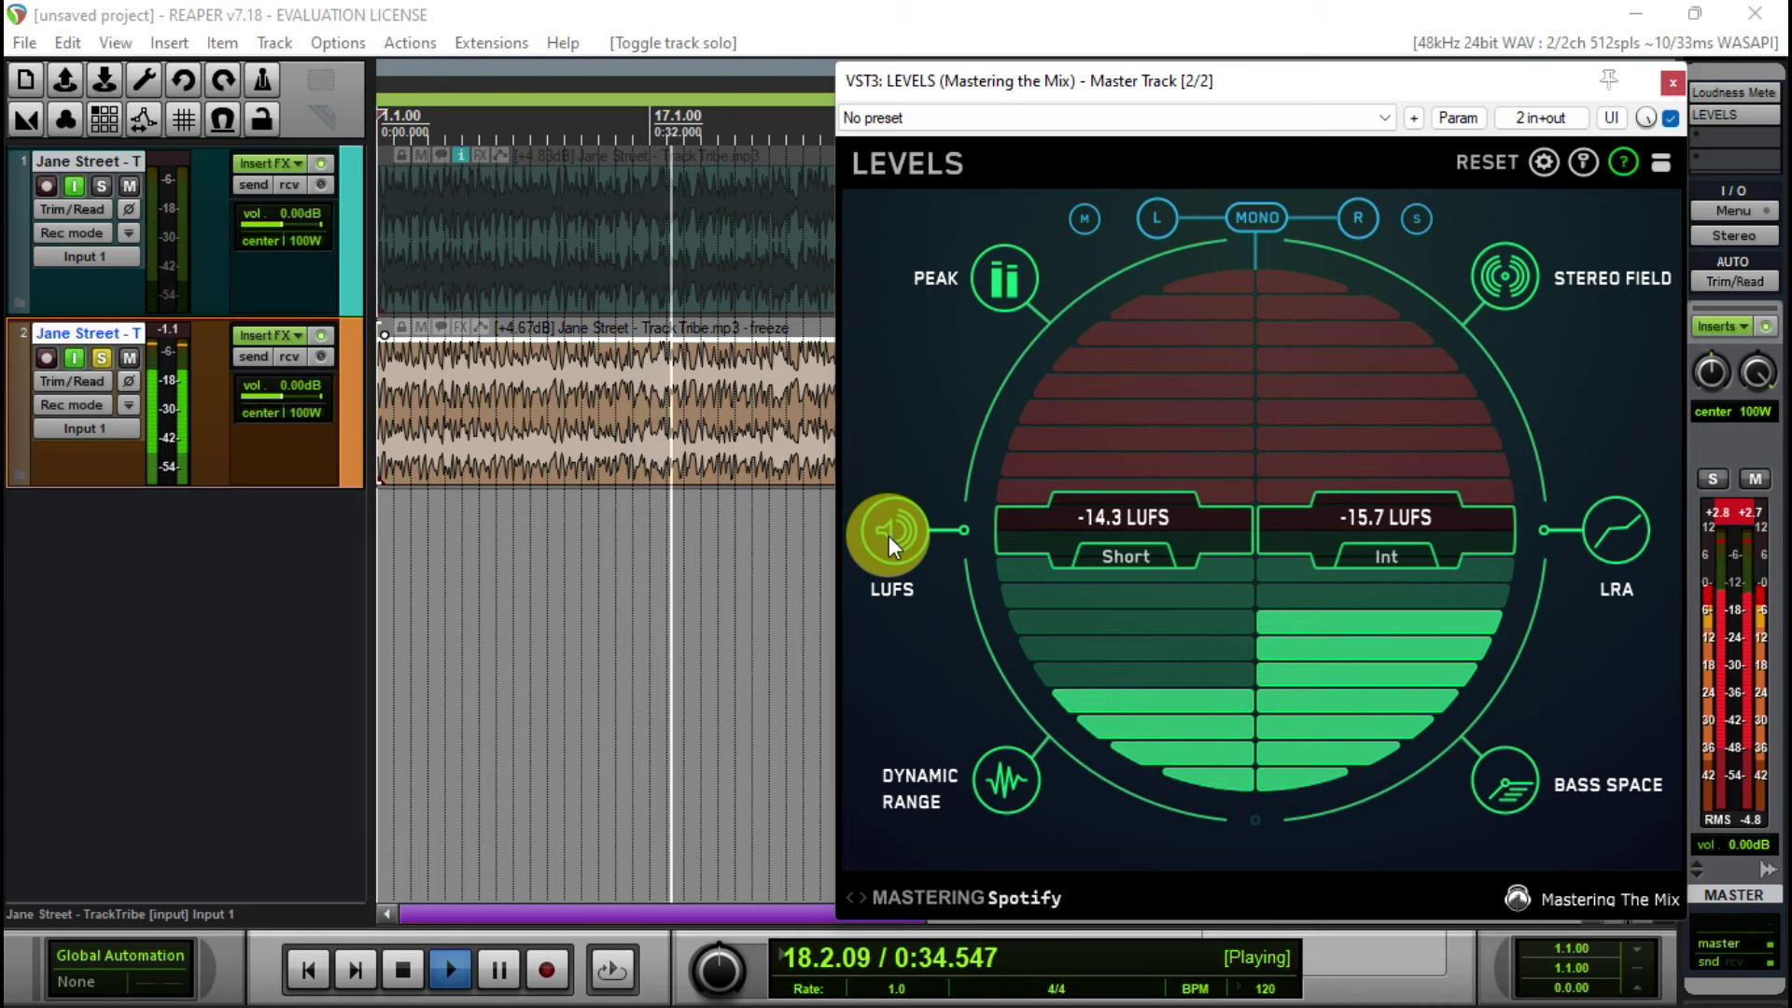
key("space")
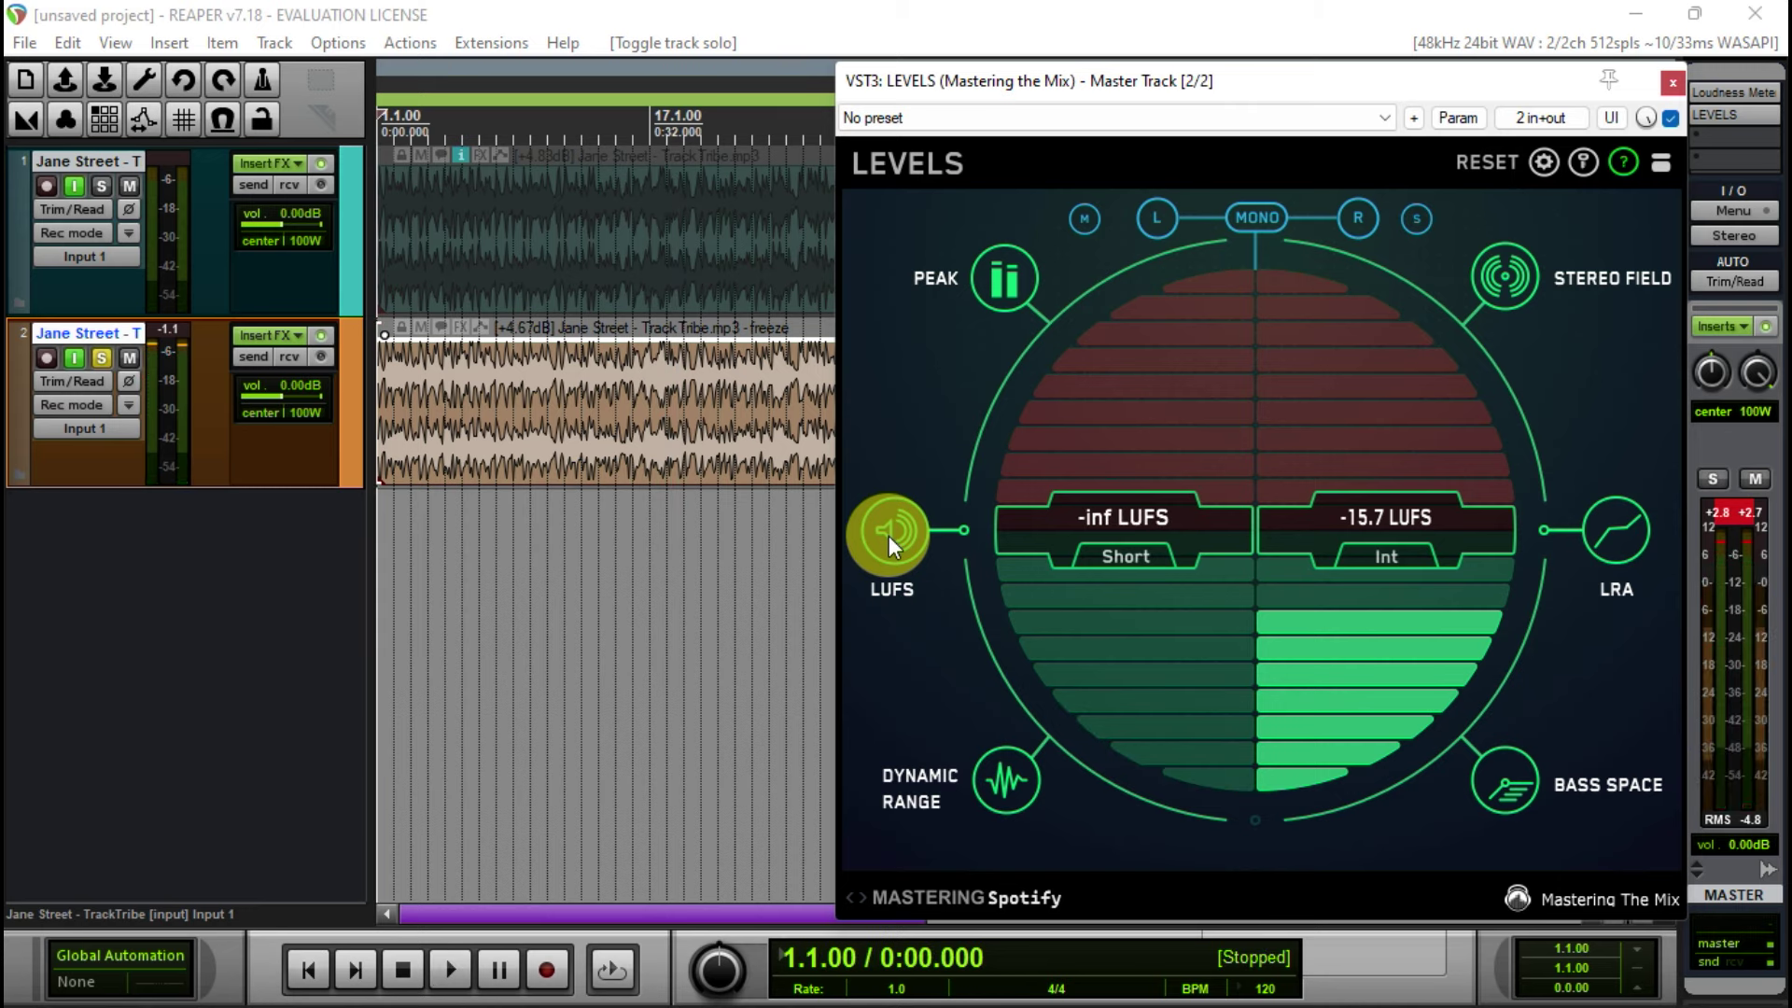
Return LEVELS to the Peak view and switch to the loudness targets chart in the browser for comparison.
left_click(1013, 285)
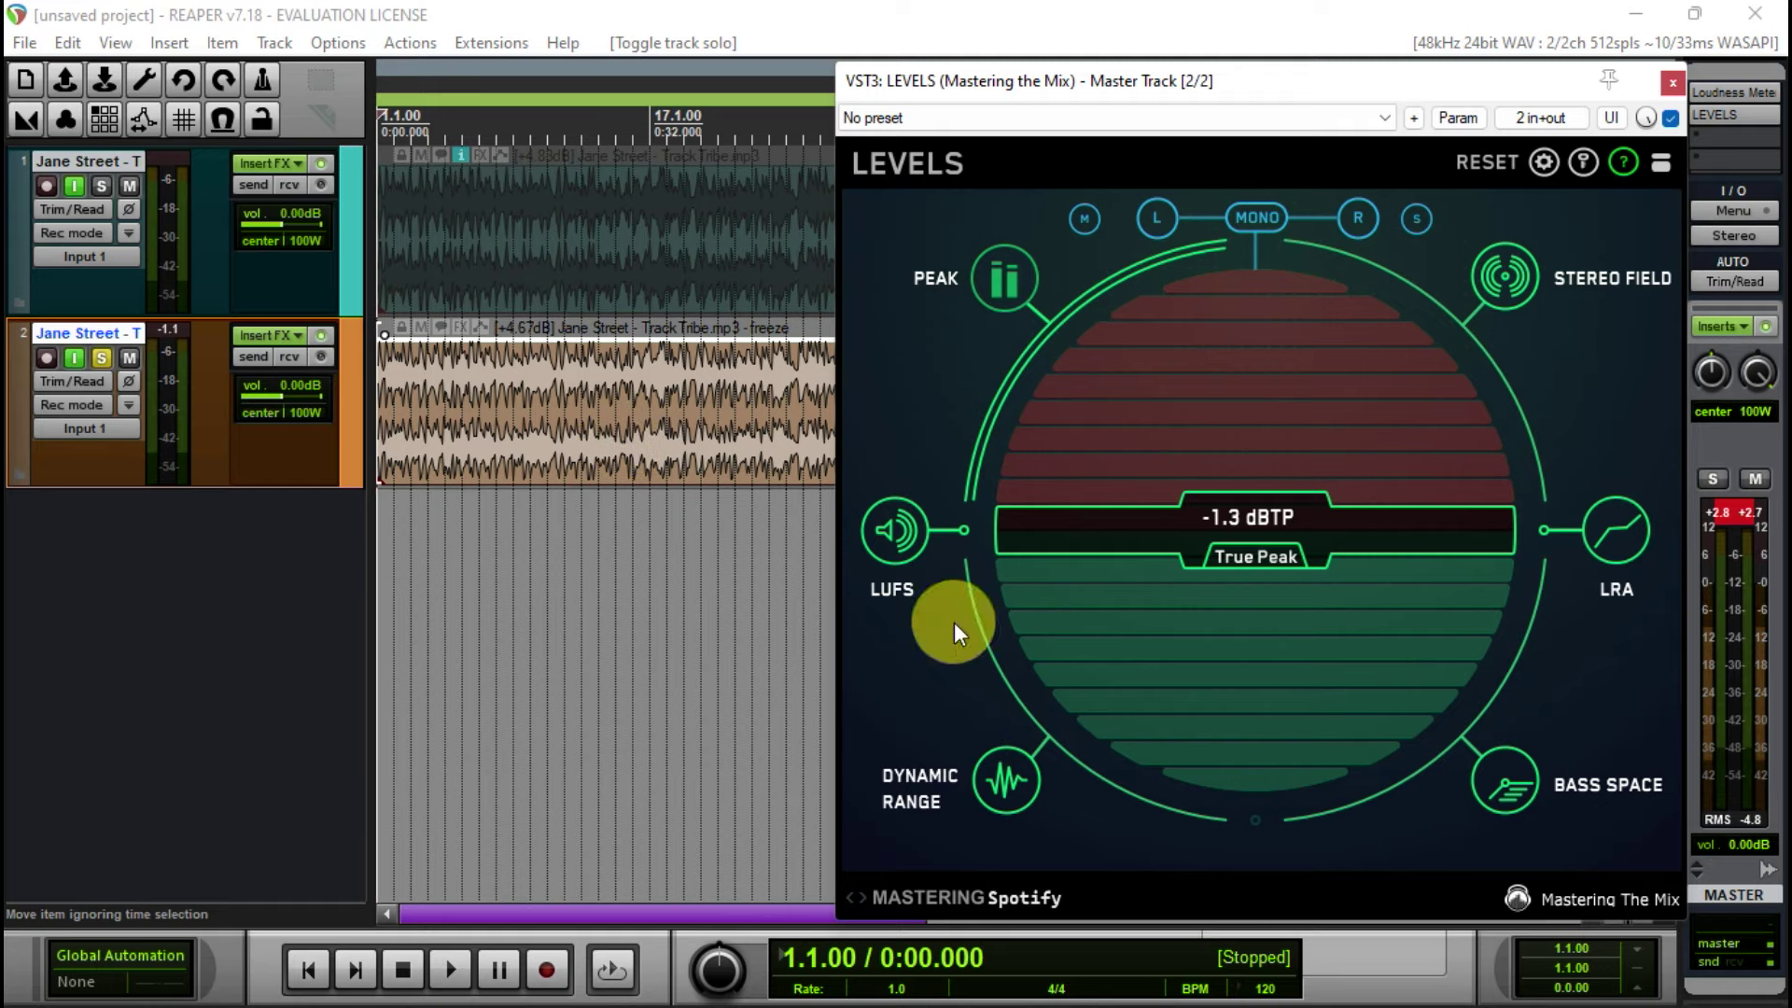
mouse_move(1246, 975)
left_click(1122, 810)
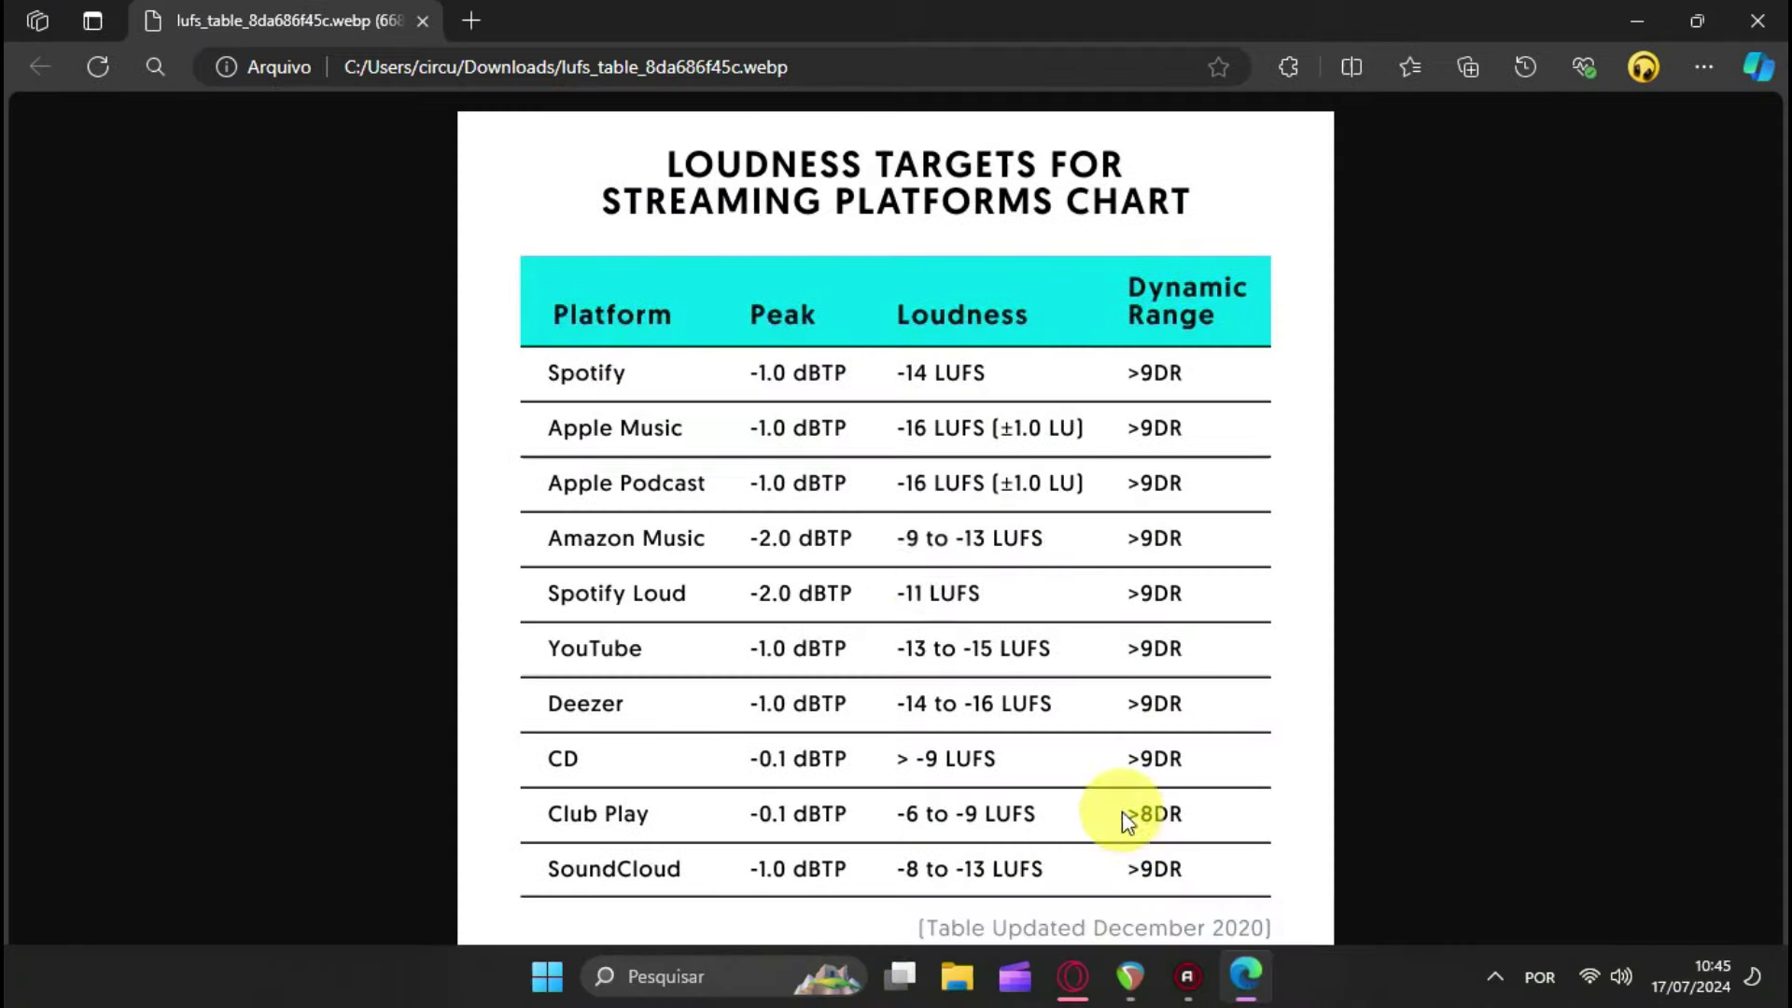